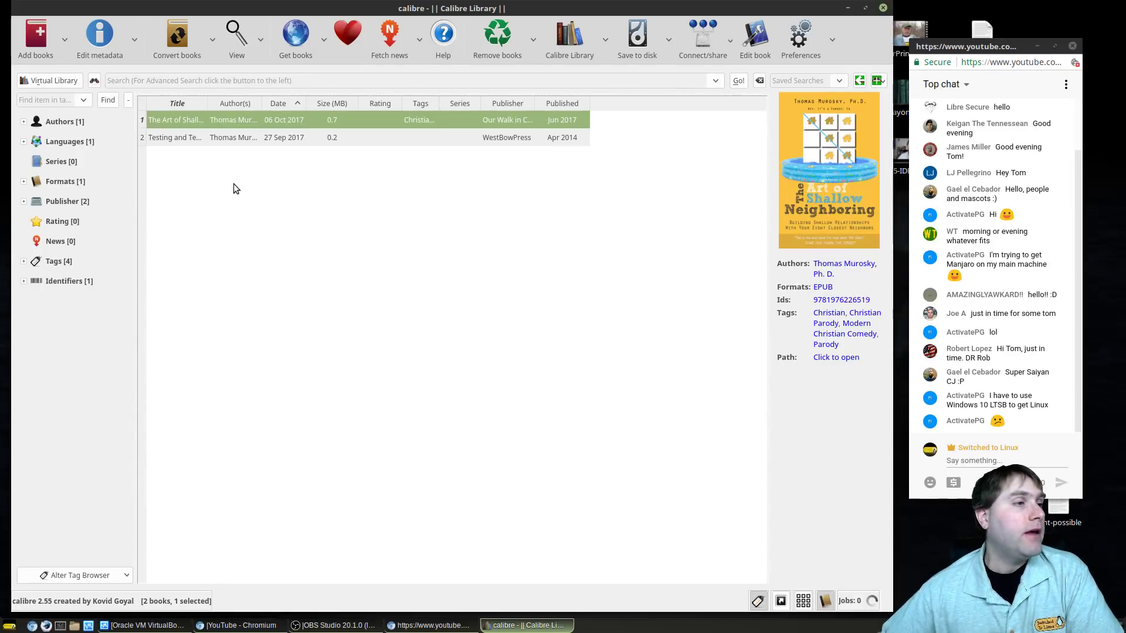
- Compare the details of Testing and Temptations and The Art of Shallow Neighboring, and check the actions available for the latter
click(192, 137)
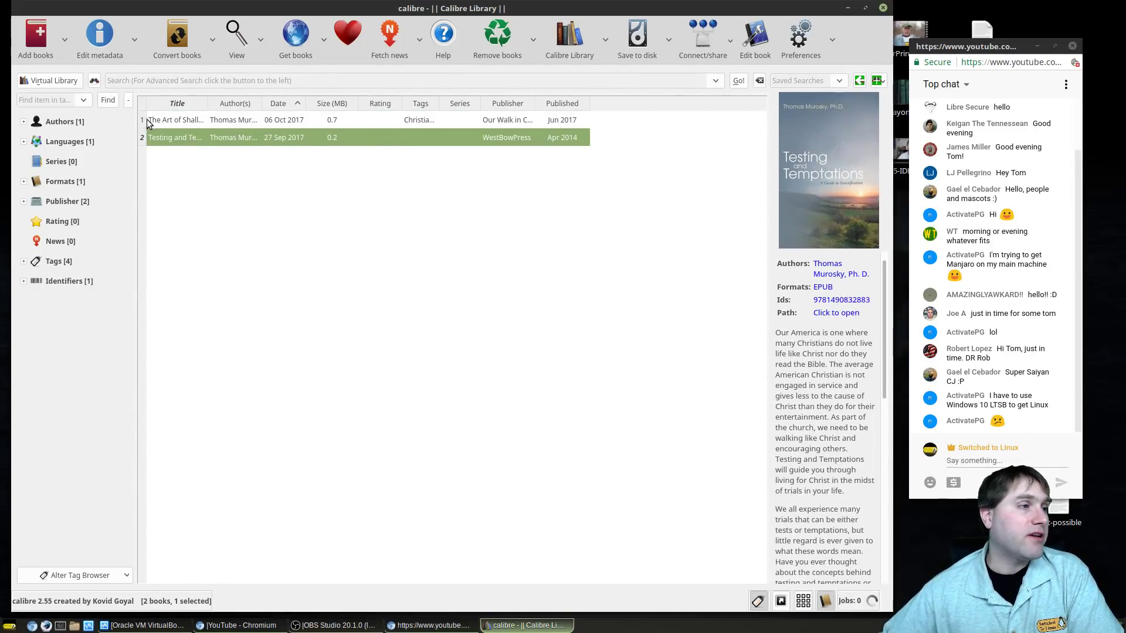
click(179, 121)
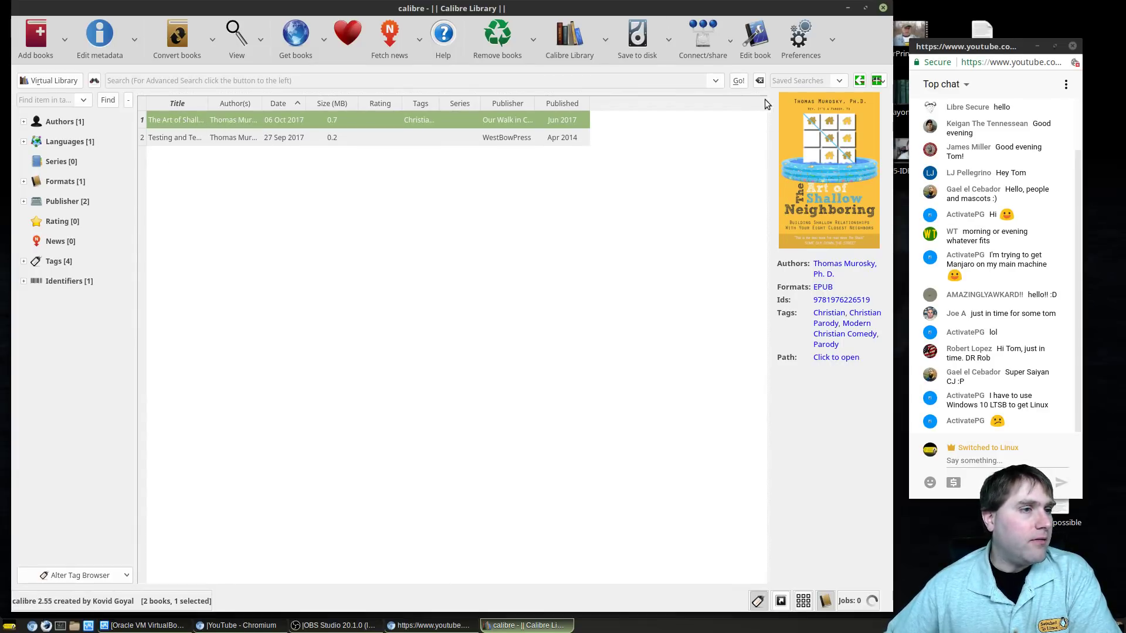
right_click(177, 120)
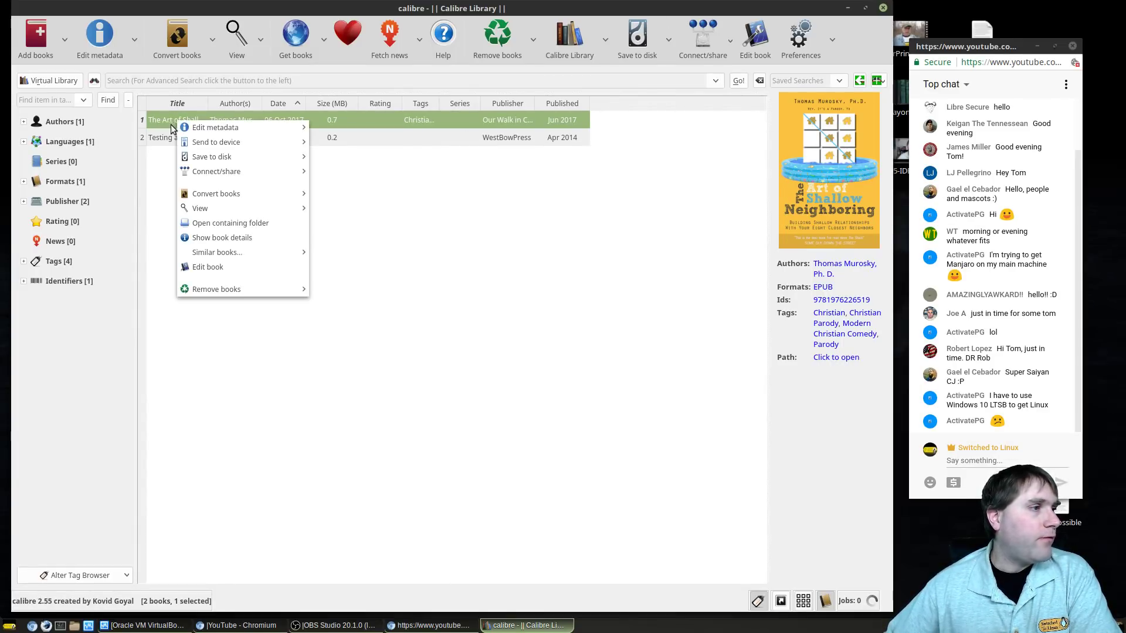
click(476, 7)
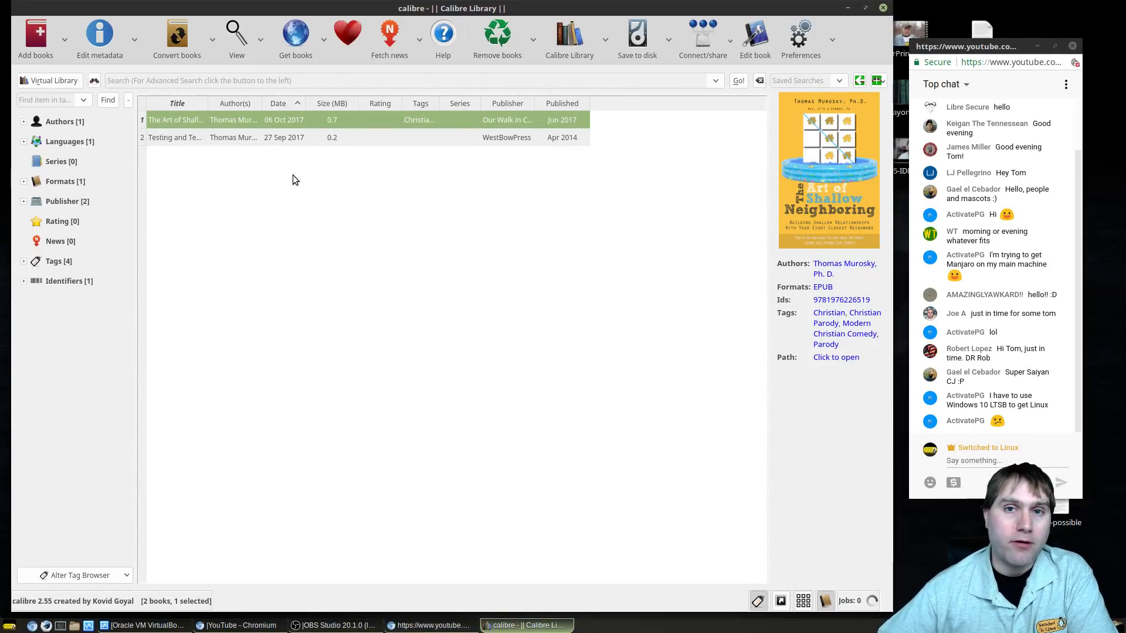
- Review the individual metadata of The Art of Shallow Neighboring, including its cover and comments, and close it without changes
right_click(175, 121)
mouse_move(203, 128)
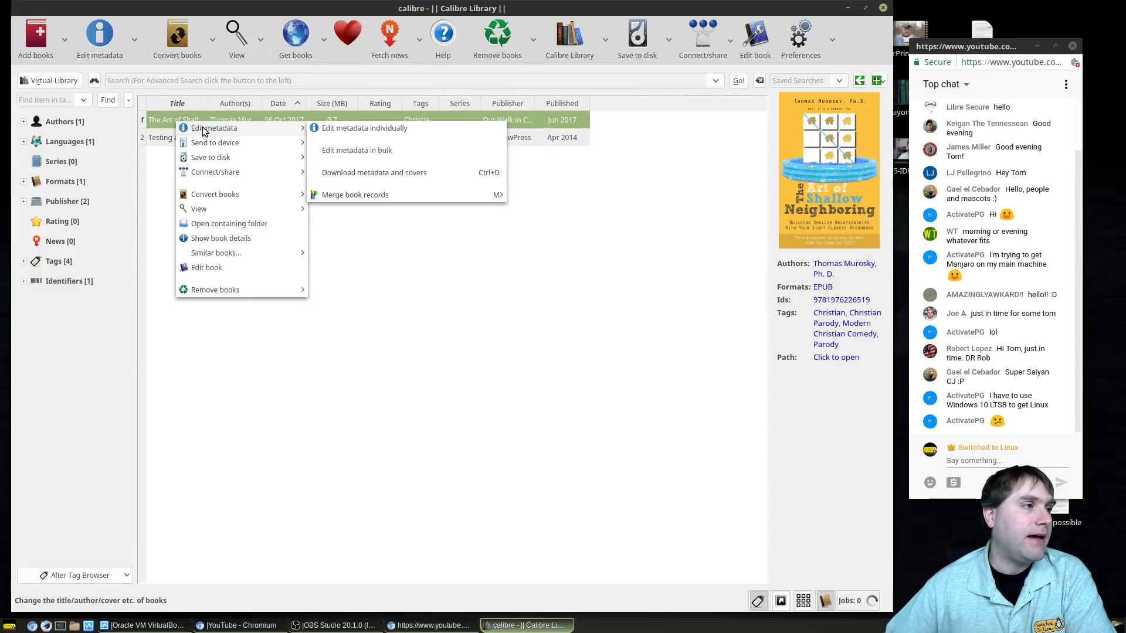
click(364, 129)
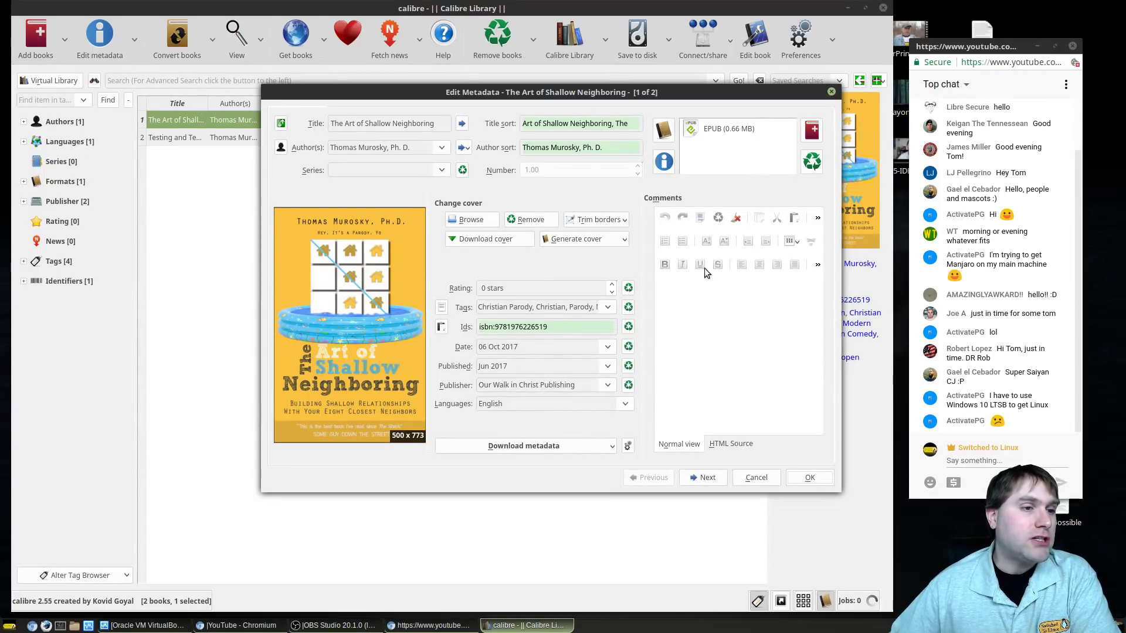
click(733, 445)
click(700, 448)
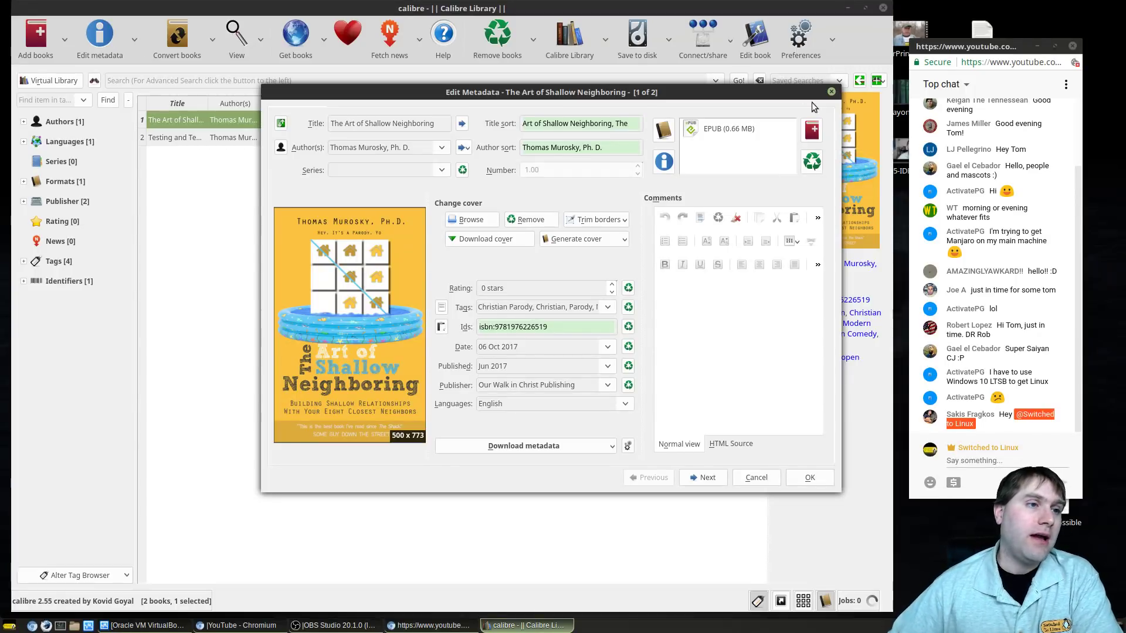
drag(674, 99, 637, 214)
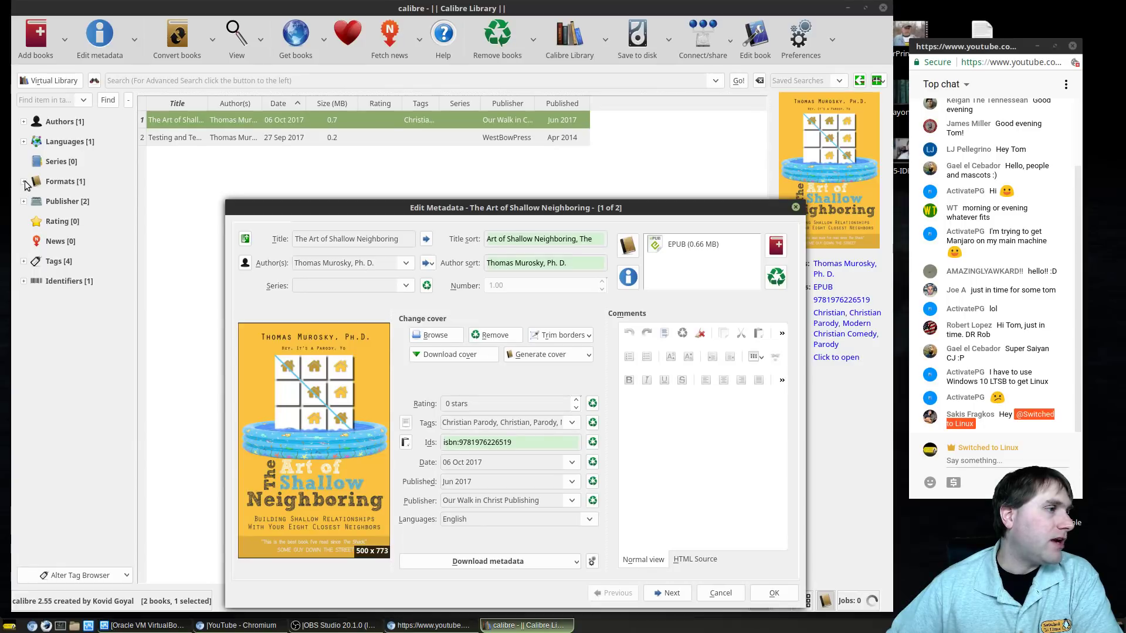
drag(580, 213, 545, 125)
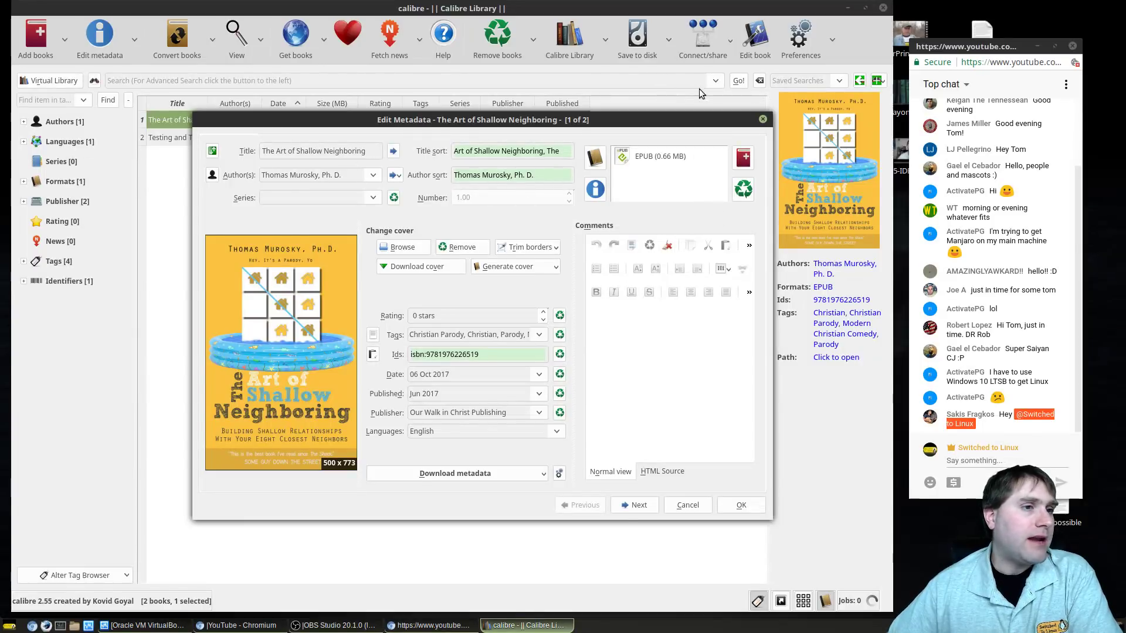
click(762, 119)
- Open the EPUB of The Art of Shallow Neighboring in the book editor and look over its file list
right_click(184, 117)
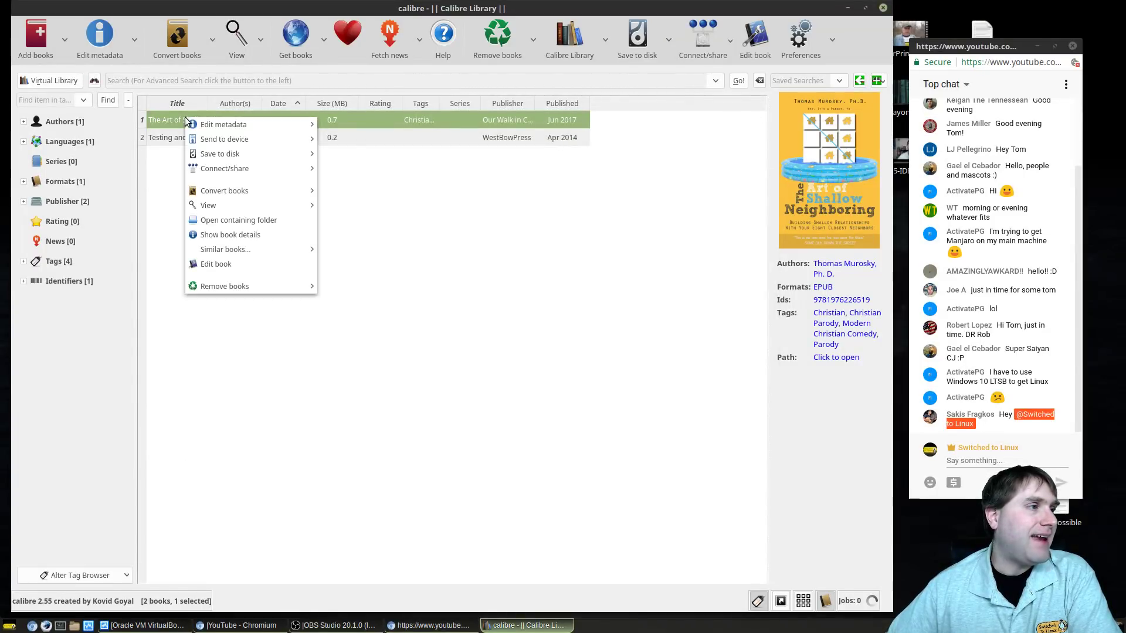
mouse_move(244, 171)
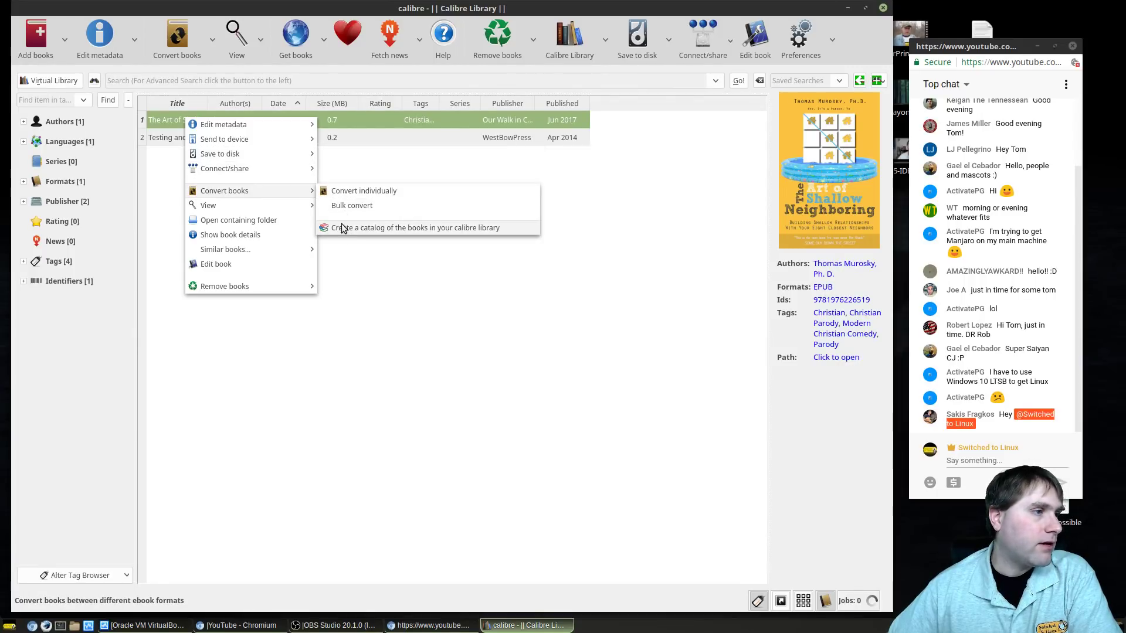
click(230, 264)
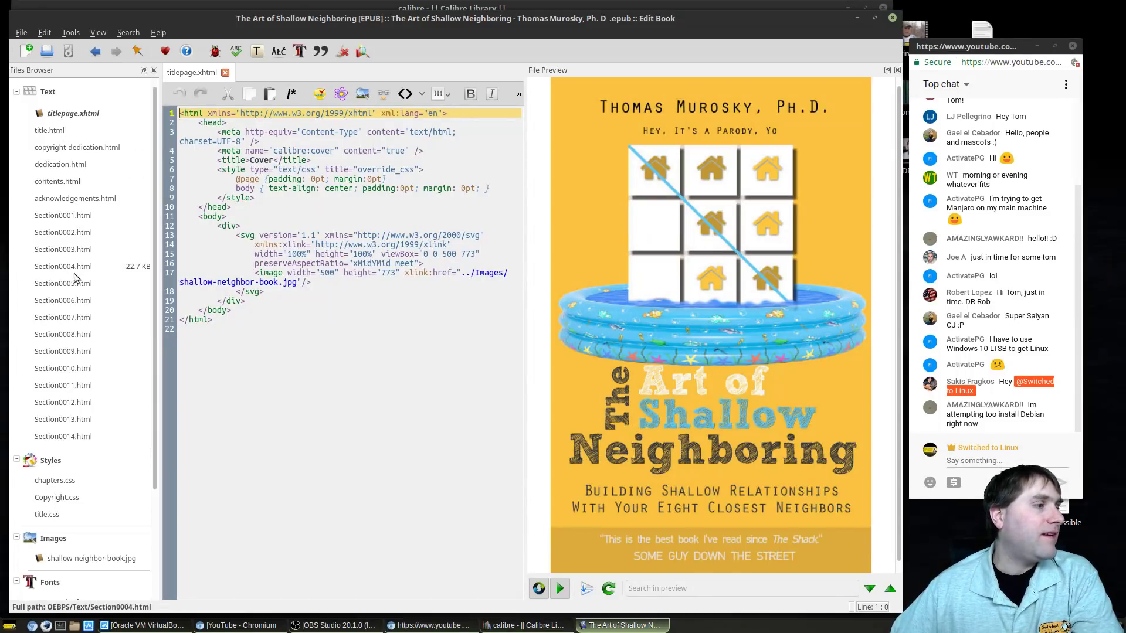
scroll(75, 278, down, 1)
scroll(87, 210, up, 1)
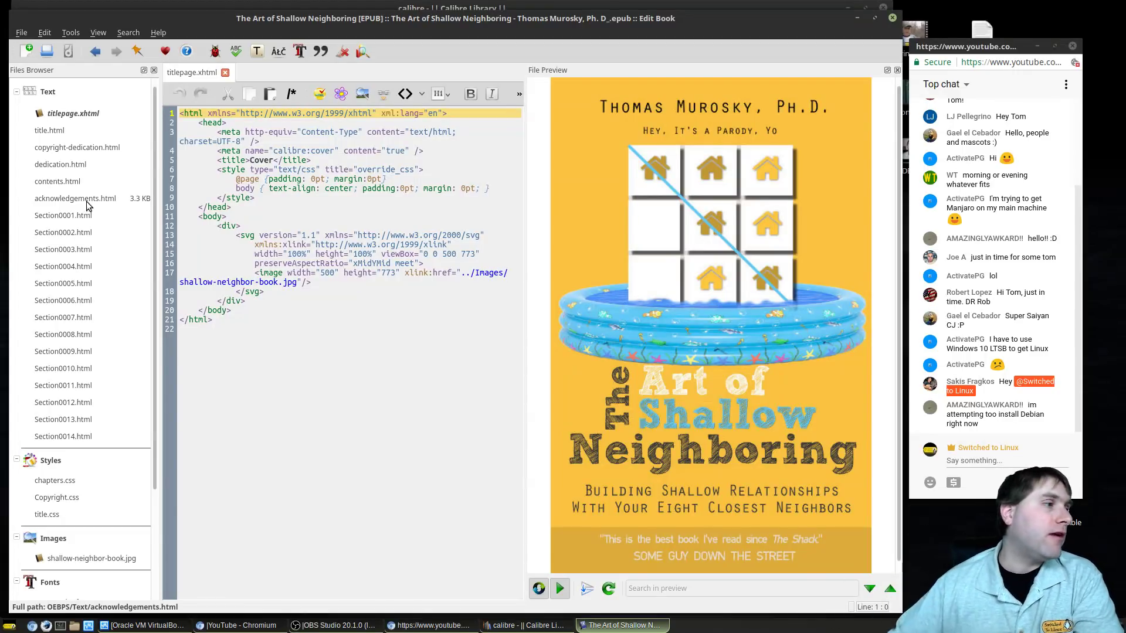
- Open Section0002.html and Section0003.html and examine how their chapter code compares with the preview
double_click(82, 234)
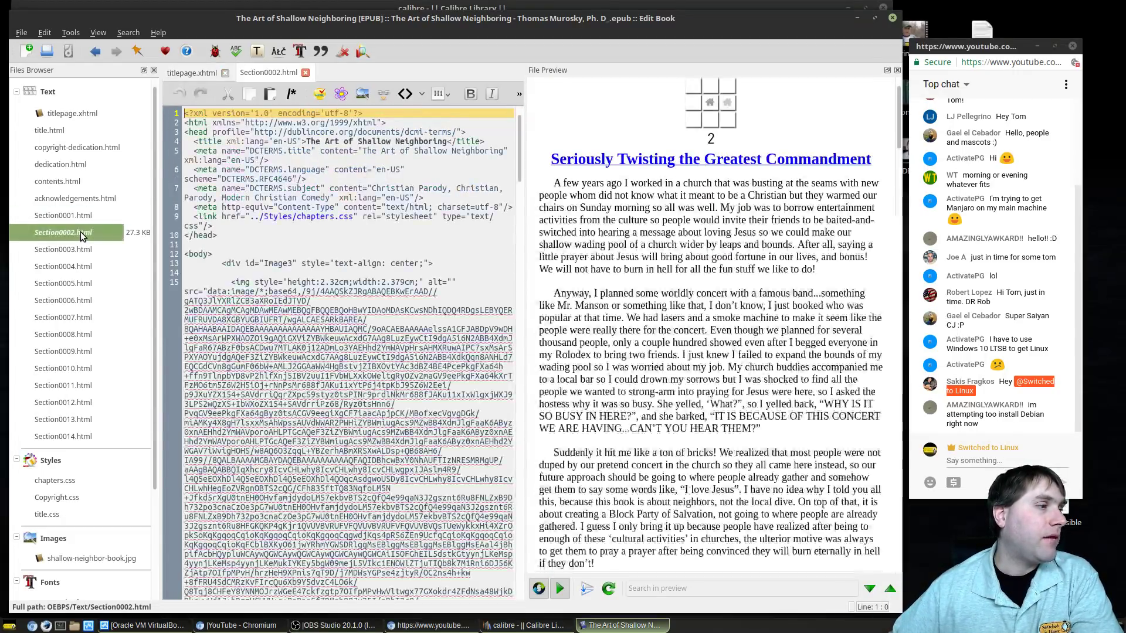
scroll(812, 151, down, 5)
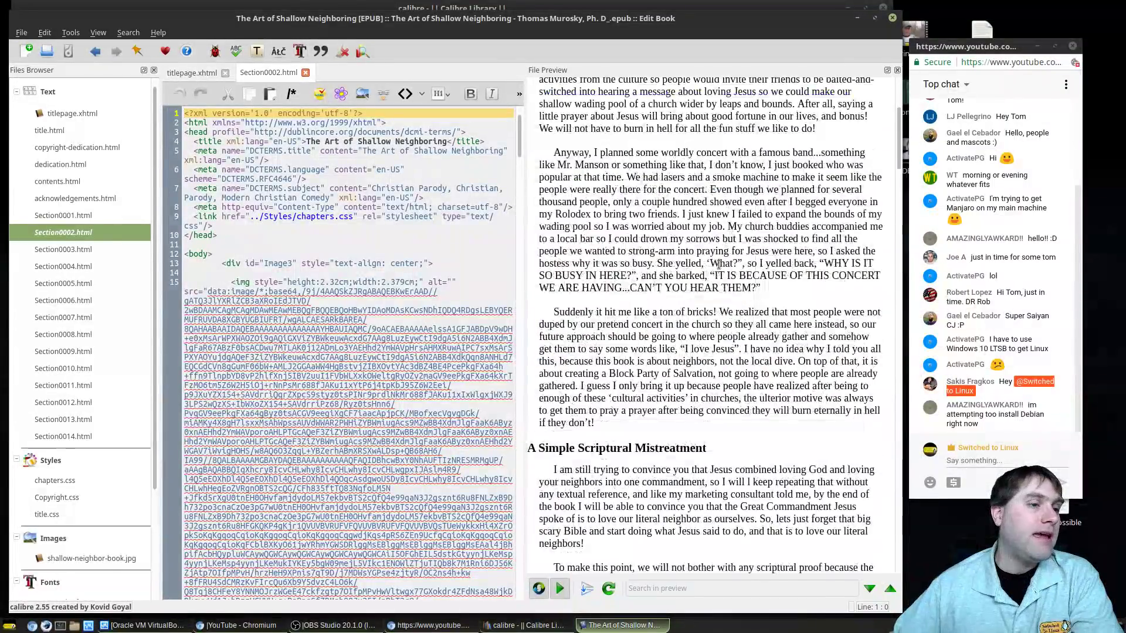
scroll(812, 151, up, 5)
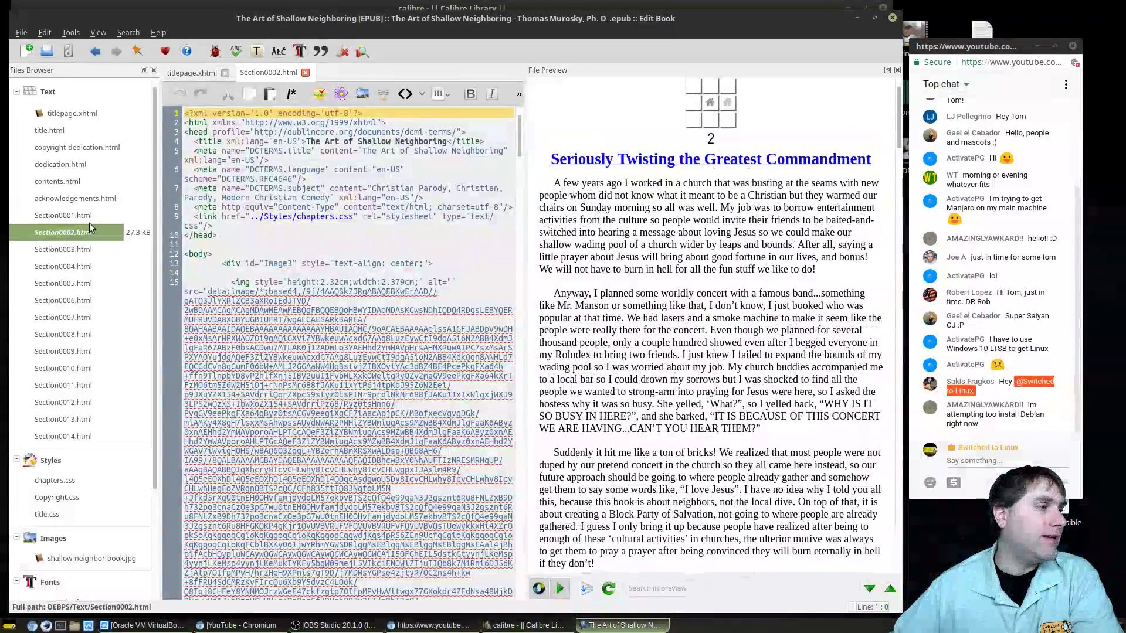
double_click(126, 250)
scroll(737, 274, down, 3)
scroll(737, 273, up, 3)
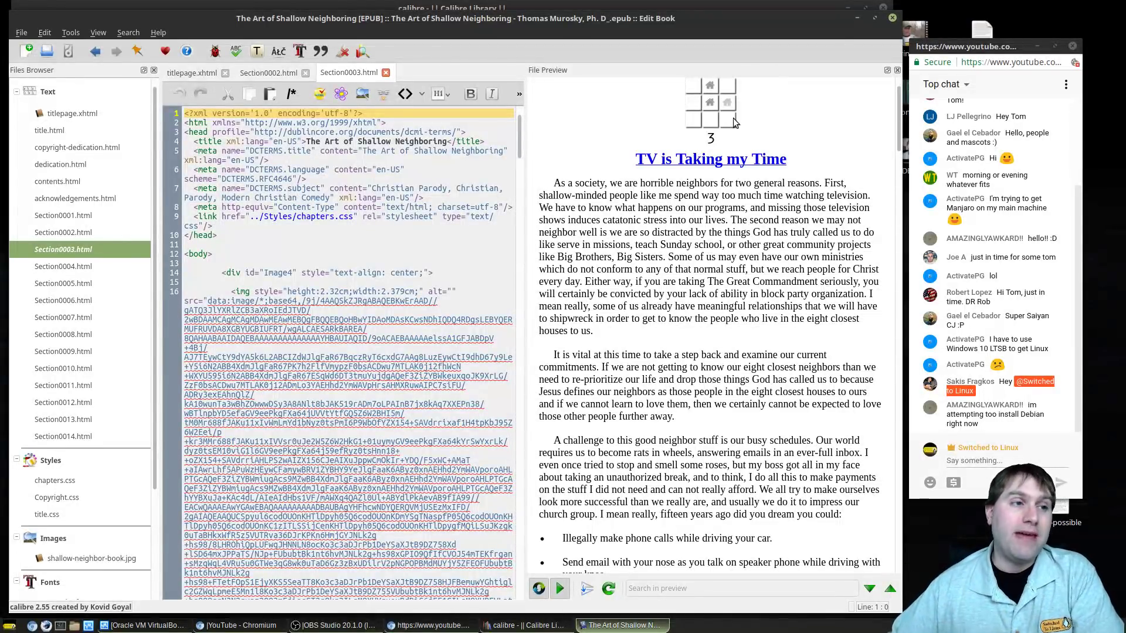
scroll(102, 299, down, 3)
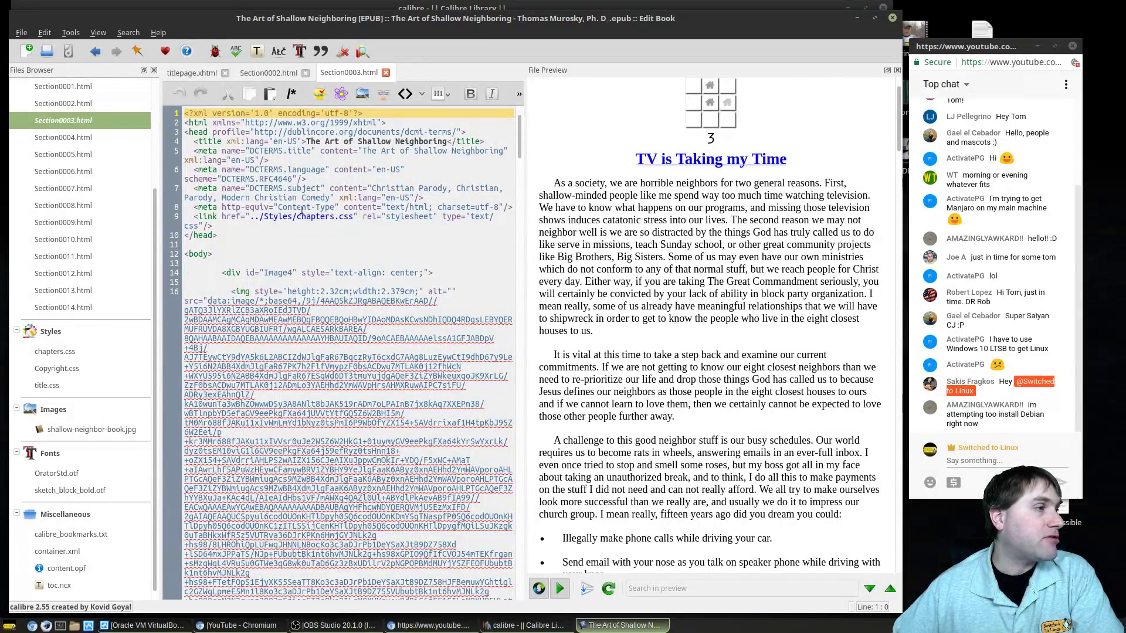
scroll(101, 233, up, 3)
- Open title.html to examine the title page's code and preview, and look over the style sheets
double_click(48, 132)
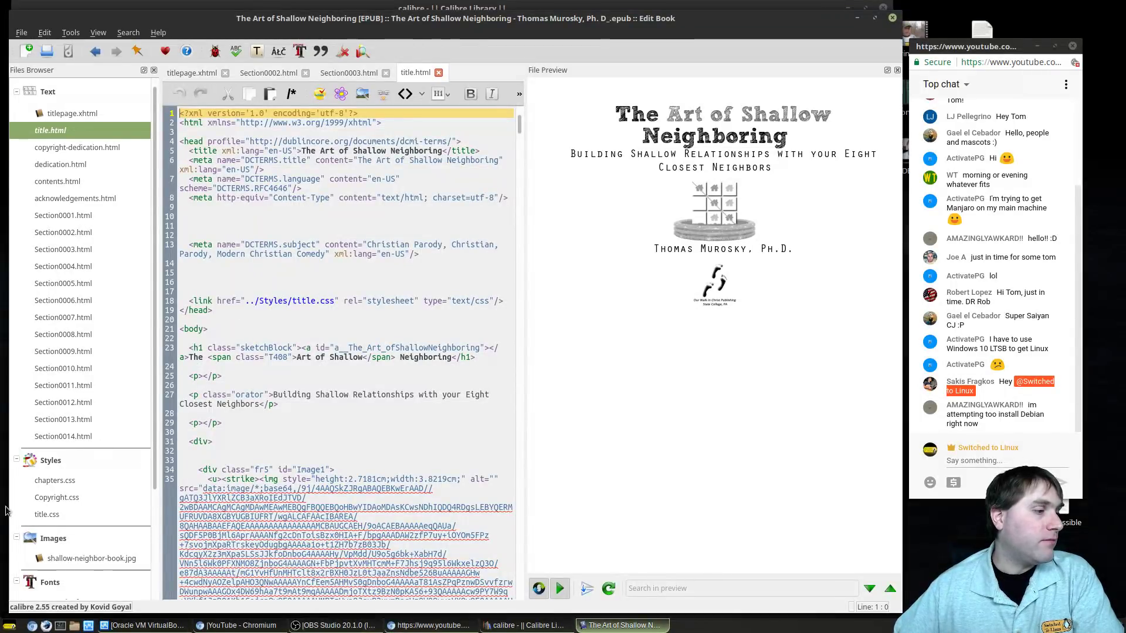
scroll(103, 470, down, 2)
scroll(80, 365, up, 2)
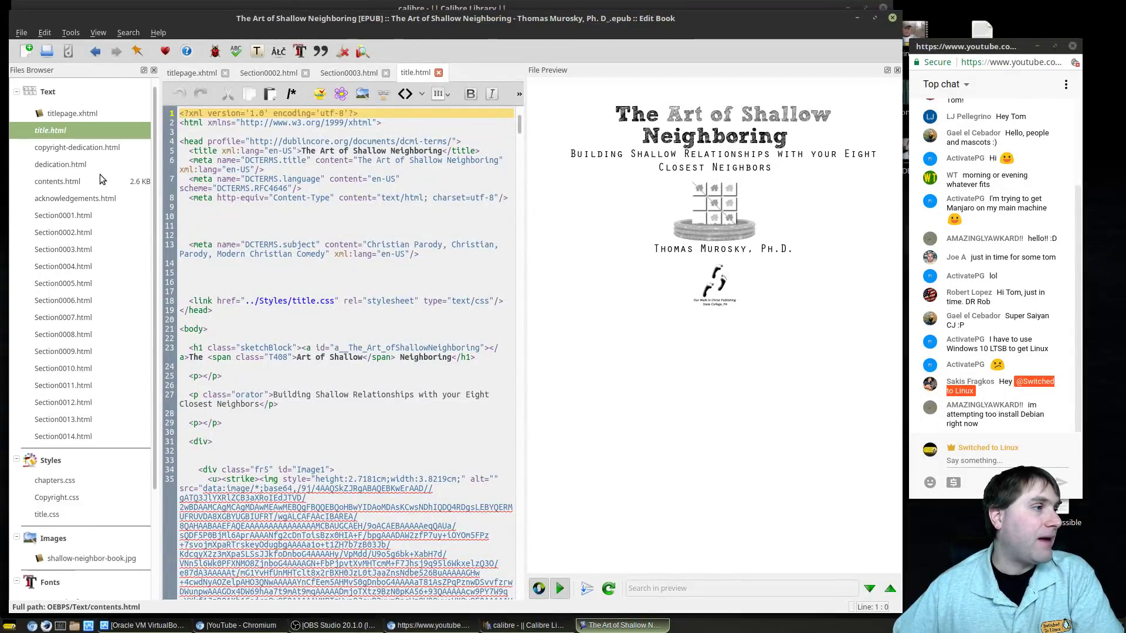
- View the copyright-dedication.html page and the shallow-neighbor-book.jpg cover image
double_click(63, 149)
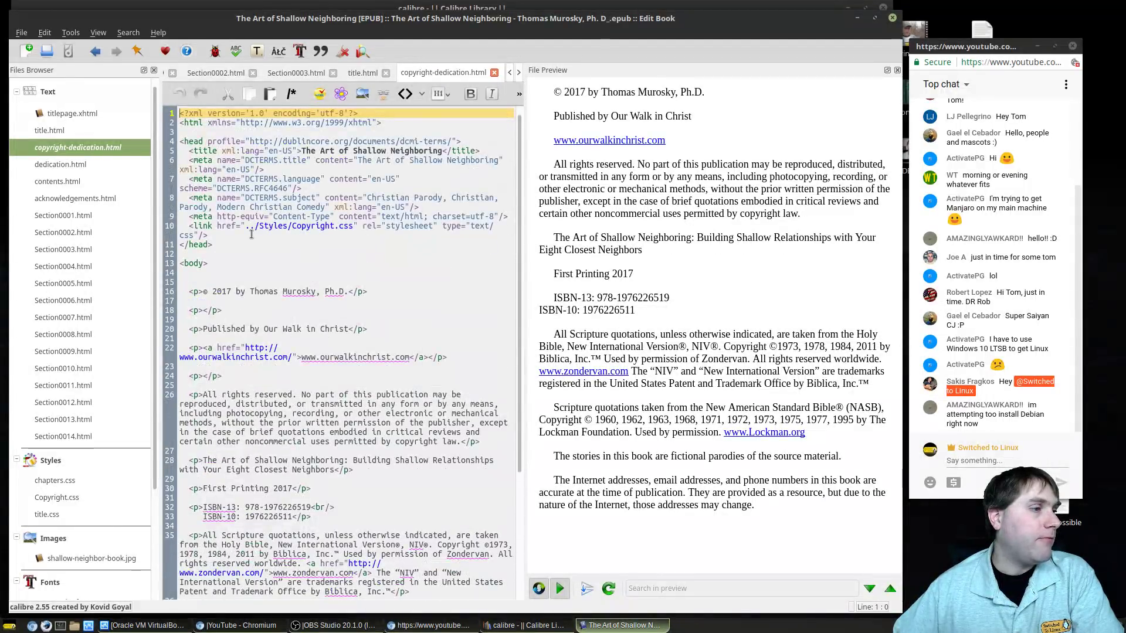
scroll(103, 347, down, 2)
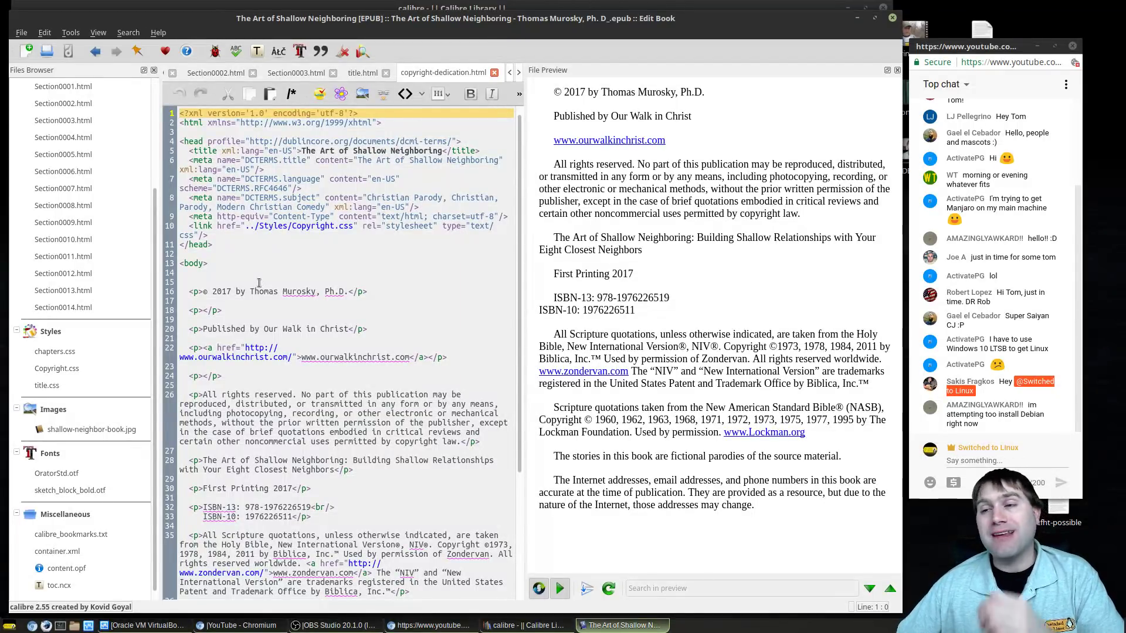
double_click(86, 425)
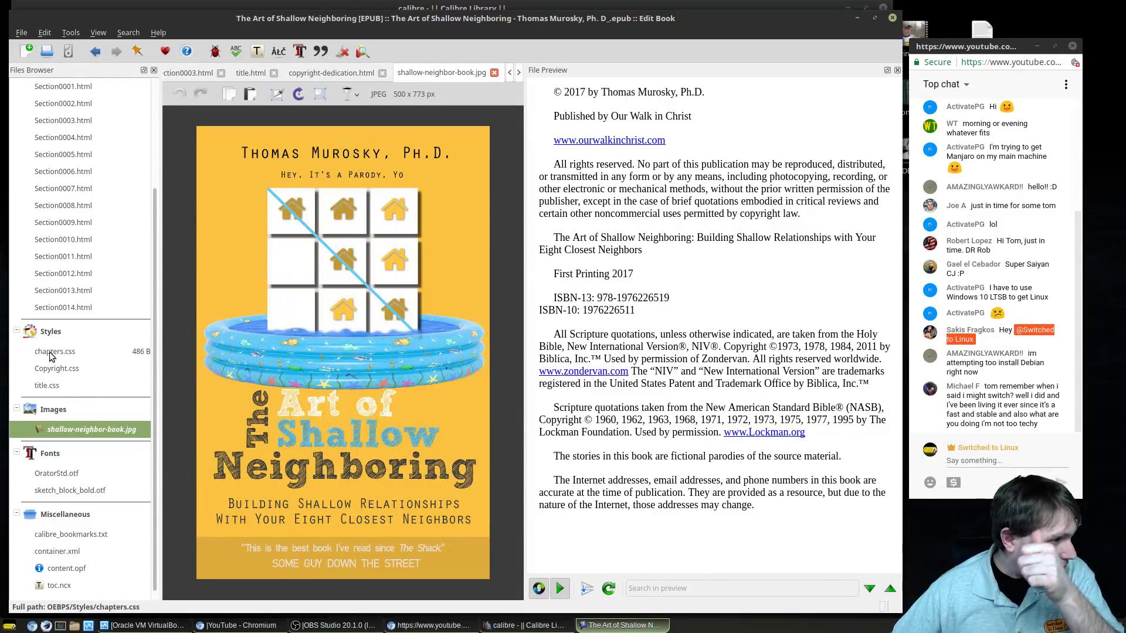
- Return to title.html and highlight its heading and subtitle in the preview to examine their matching code and fonts
scroll(51, 293, up, 3)
double_click(58, 131)
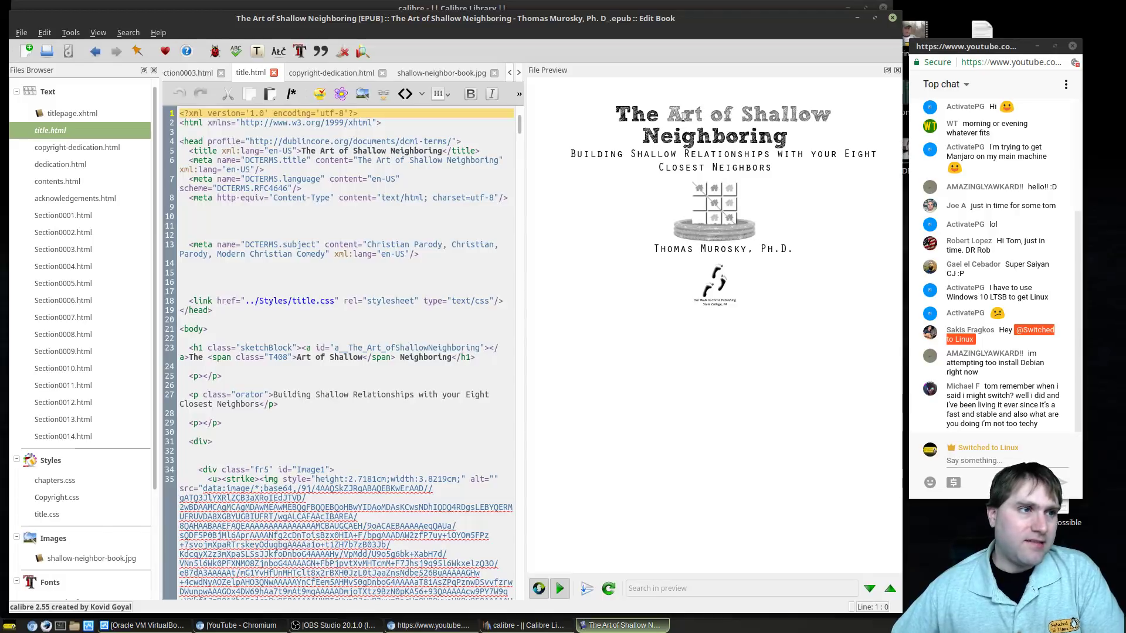
click(703, 105)
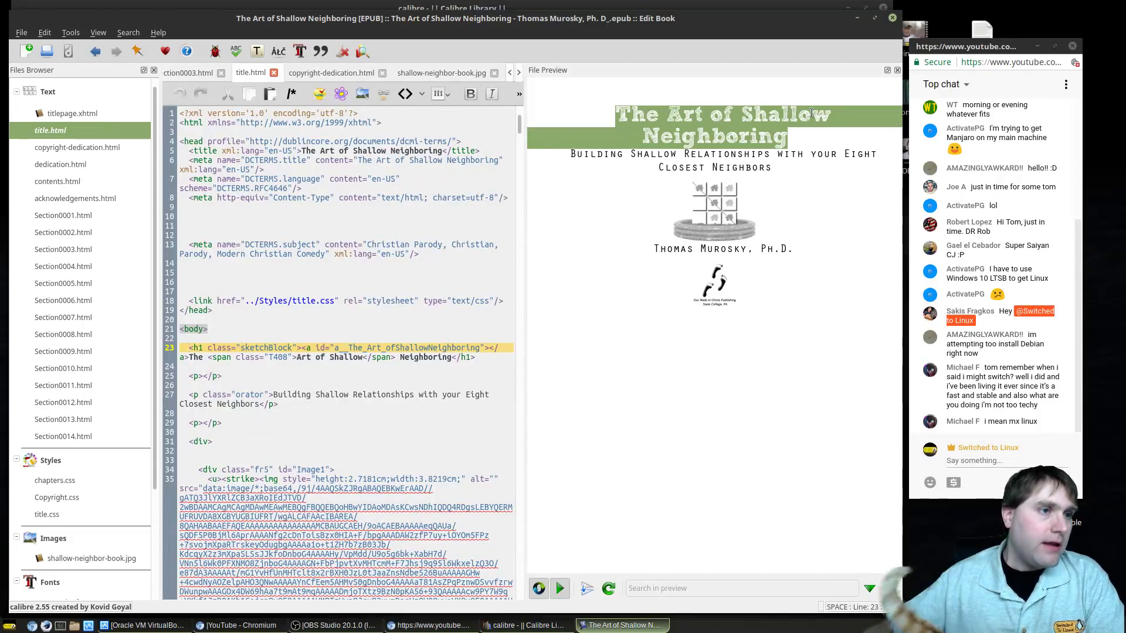
drag(653, 157, 694, 178)
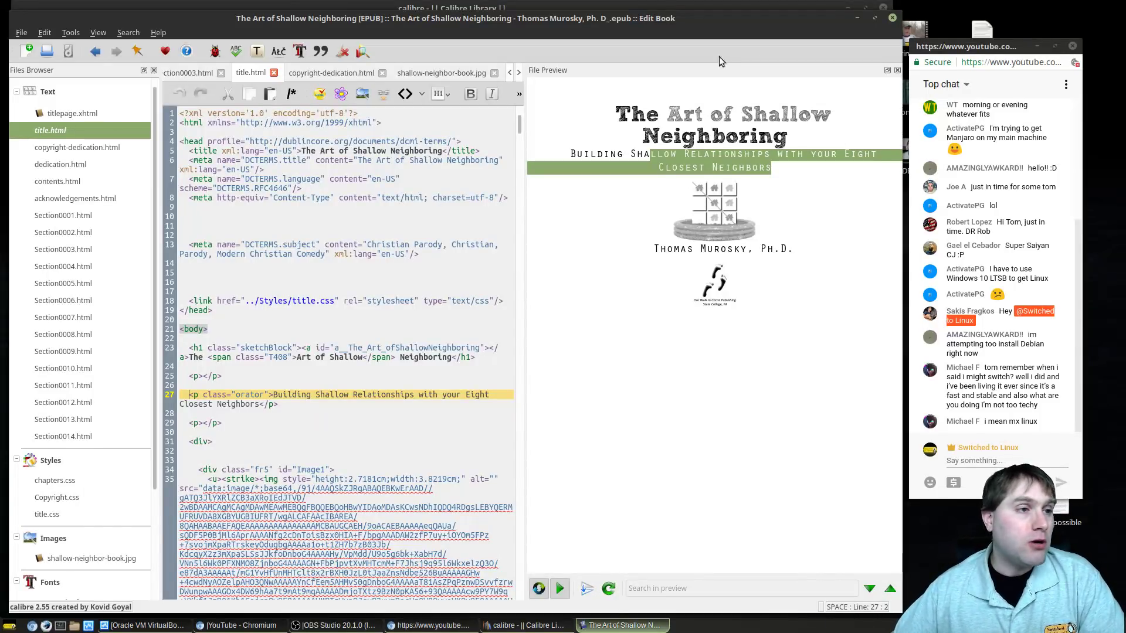
click(669, 116)
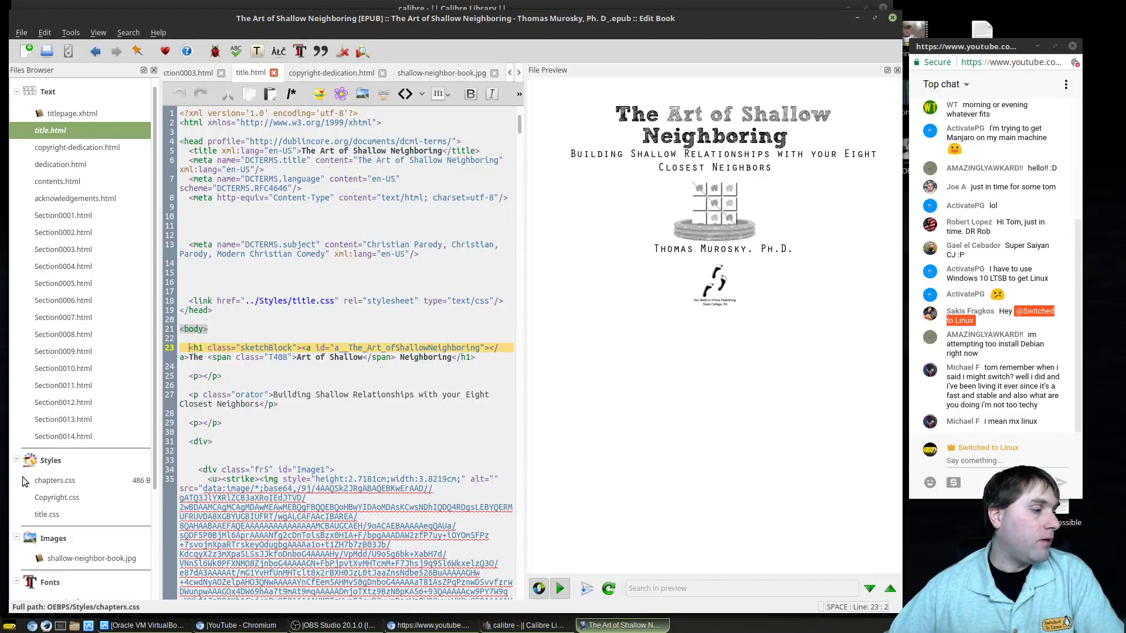
scroll(39, 478, down, 3)
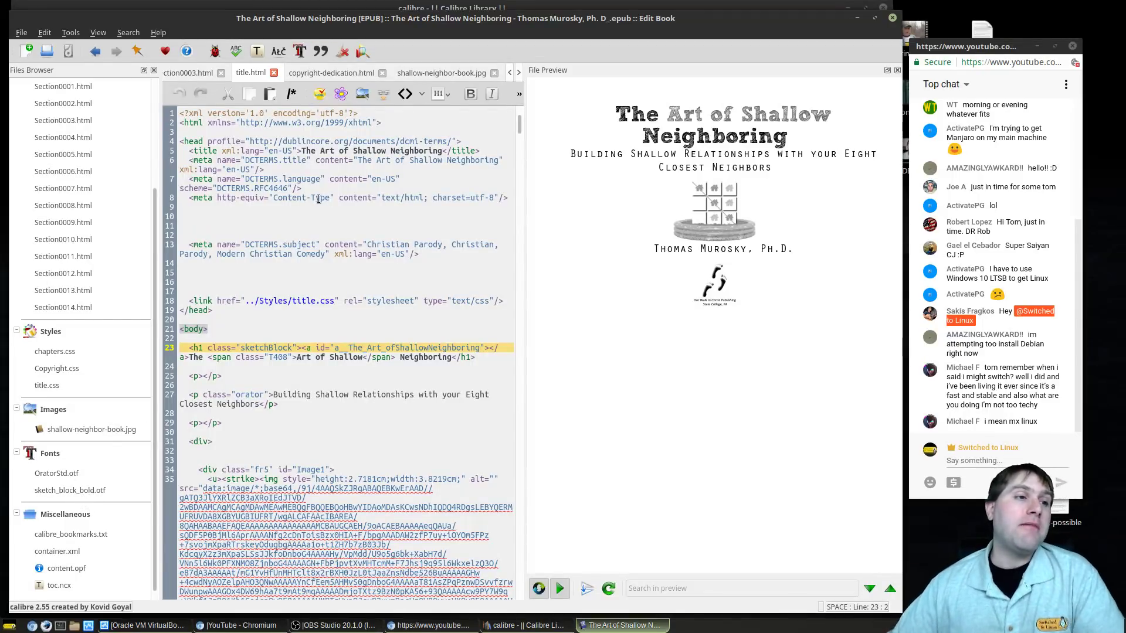
drag(667, 114, 789, 137)
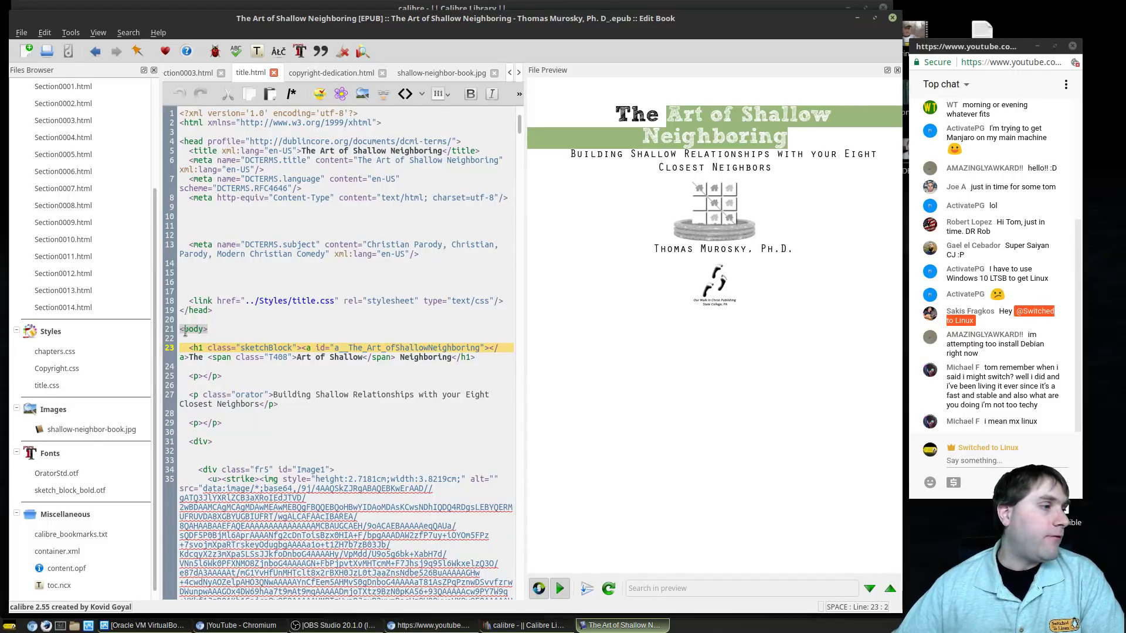
- View the cover image shallow-neighbor-book.jpg again and point out the toc.ncx and container.xml files
double_click(59, 432)
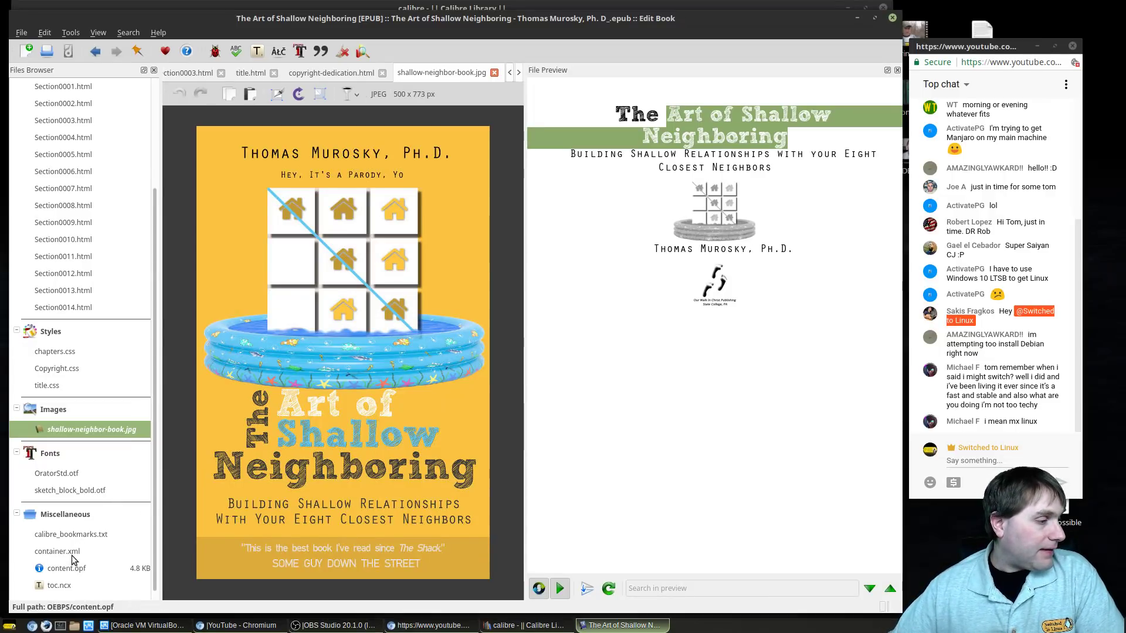
click(61, 586)
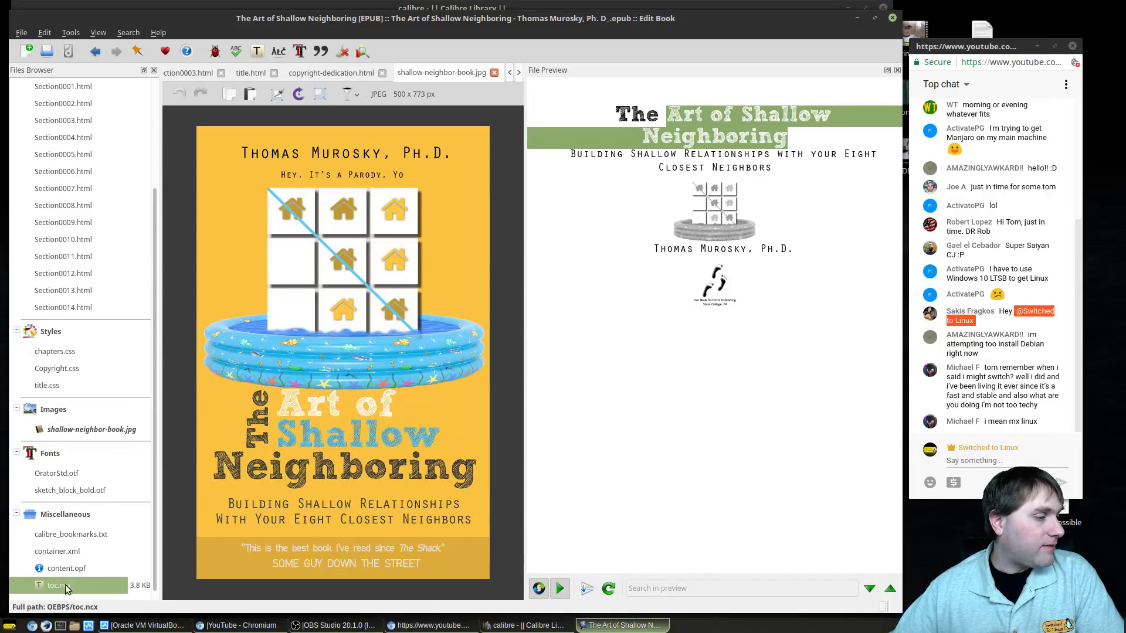
click(68, 566)
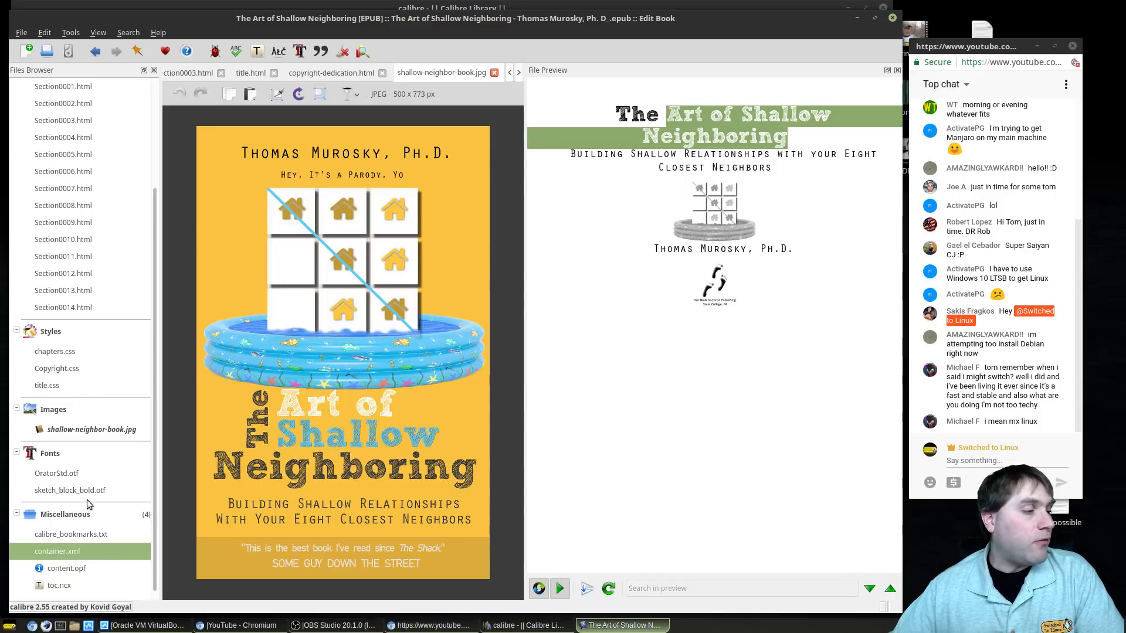
scroll(88, 502, up, 3)
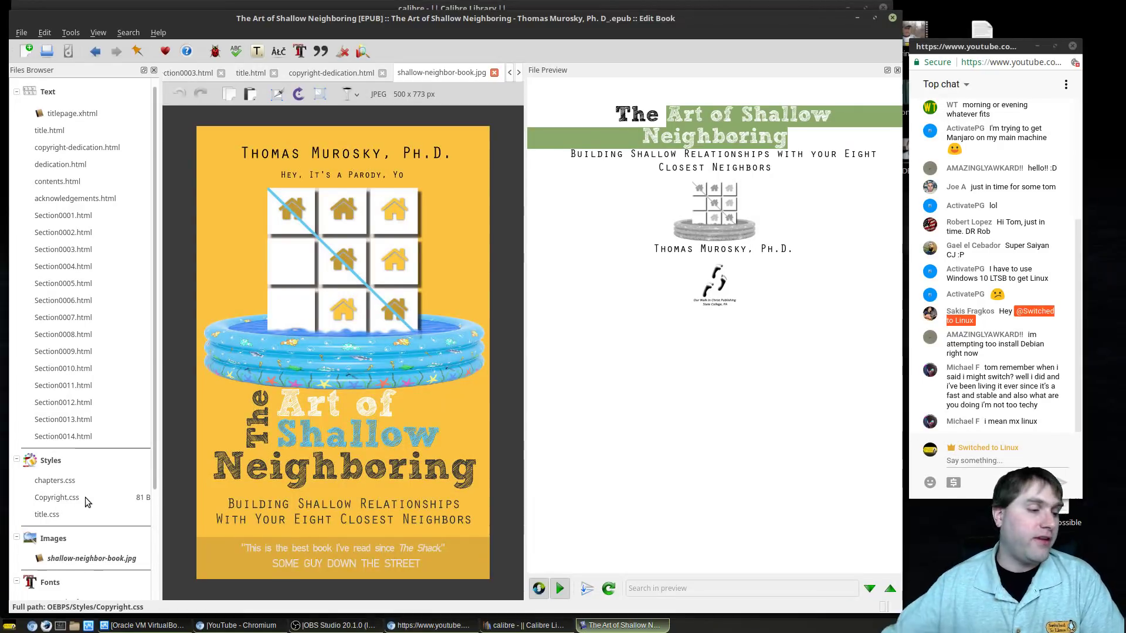
- Search the installed applications for the Sigil ePUB editor and launch it
key(super)
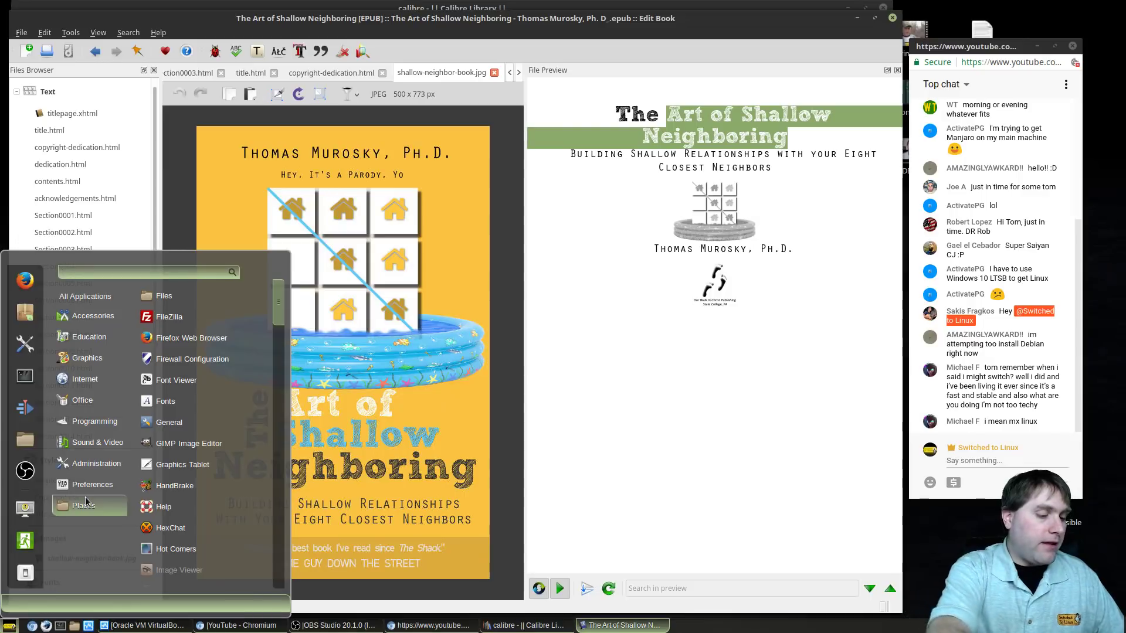
text(sigl)
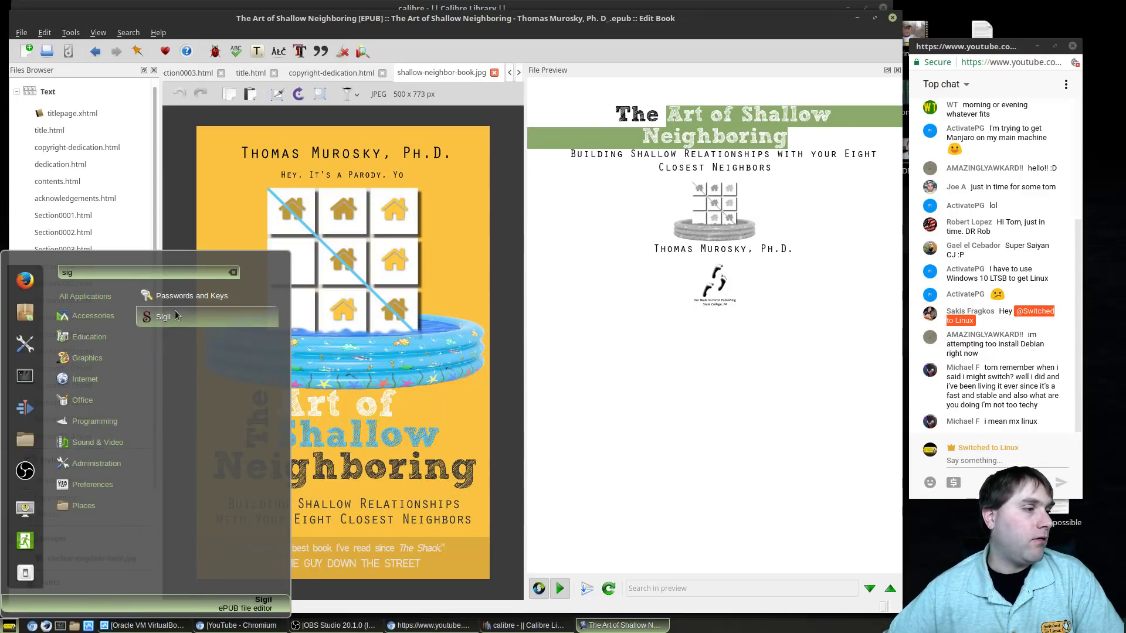
click(175, 312)
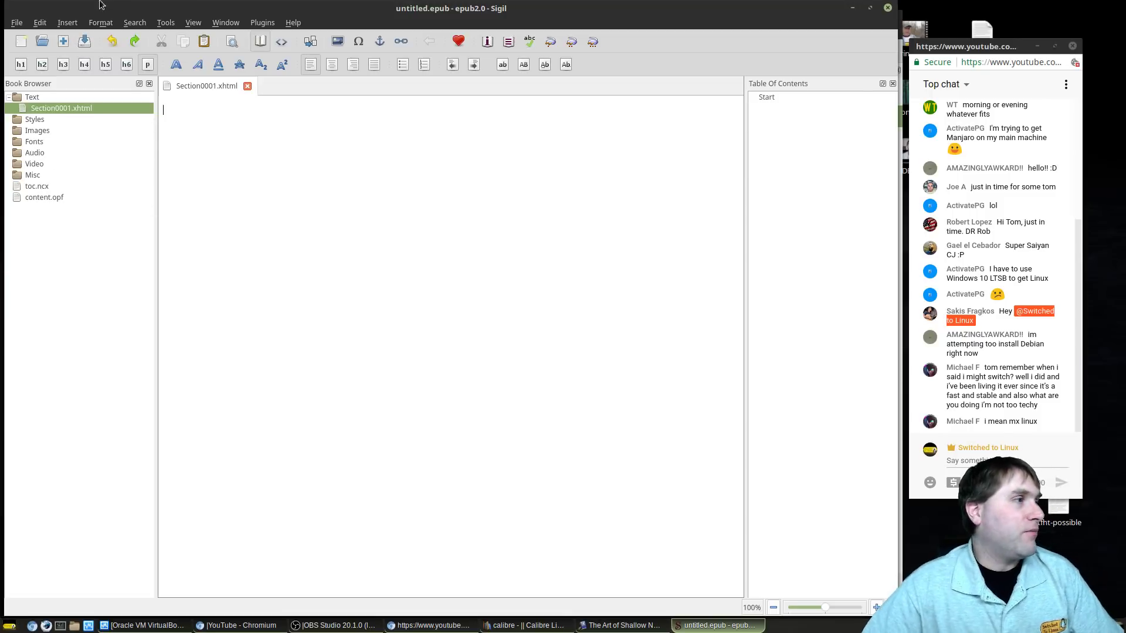
- Open the Art of Shallow Neighboring EPUB file from the Desktop folder
click(17, 22)
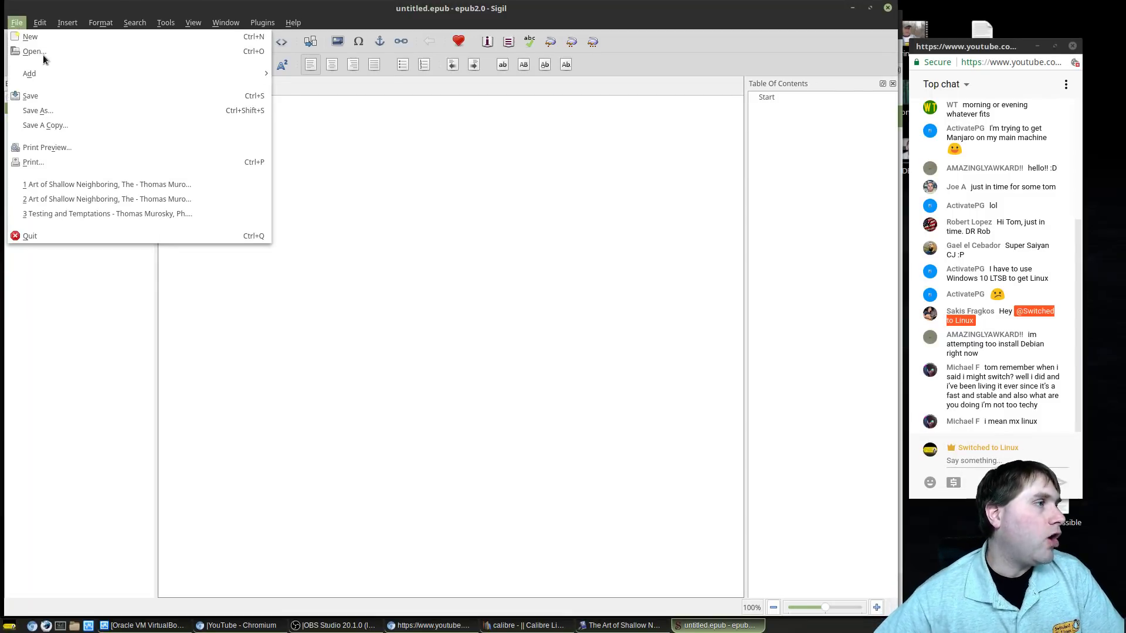
click(45, 54)
click(417, 197)
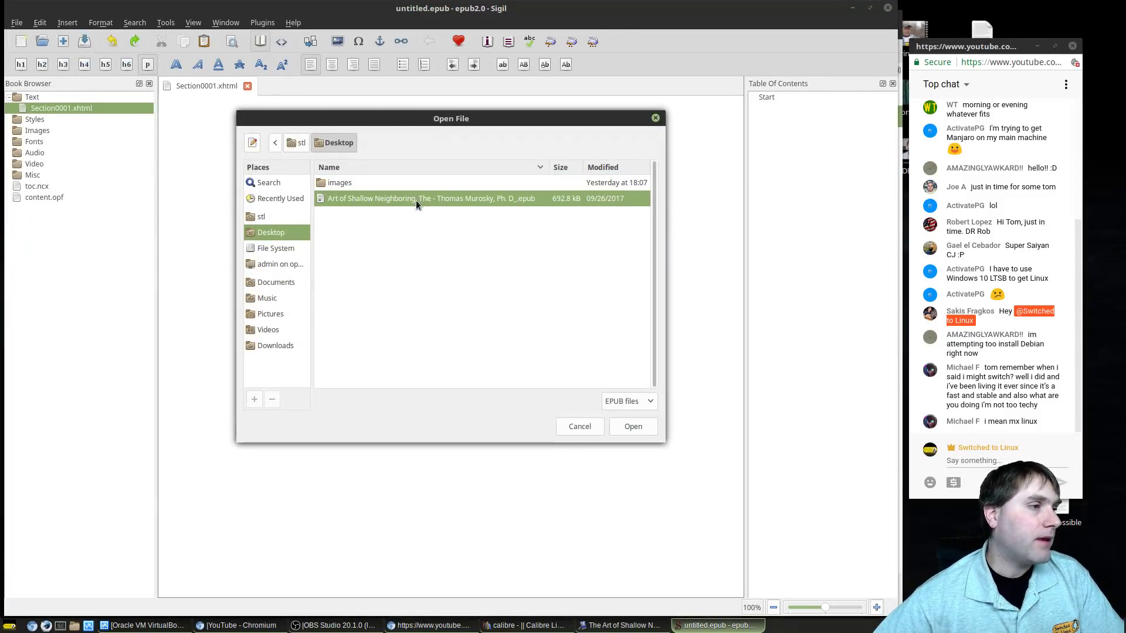
double_click(381, 199)
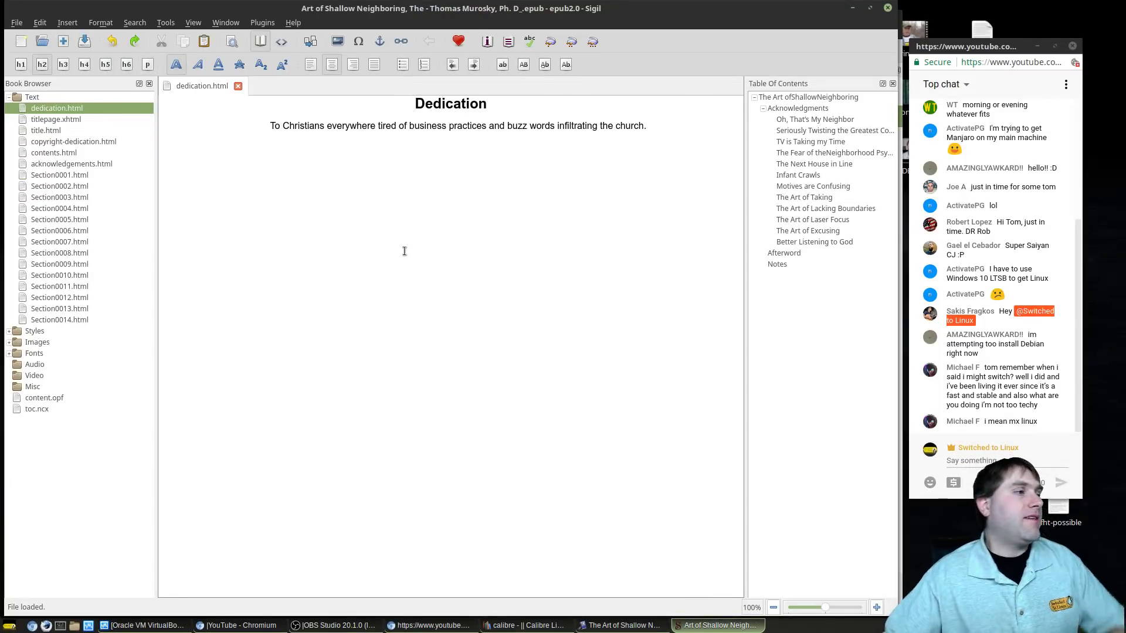
- Look over the book's front-matter text files and open contents.html to view its linked chapter list
click(56, 120)
click(48, 131)
click(51, 141)
click(52, 155)
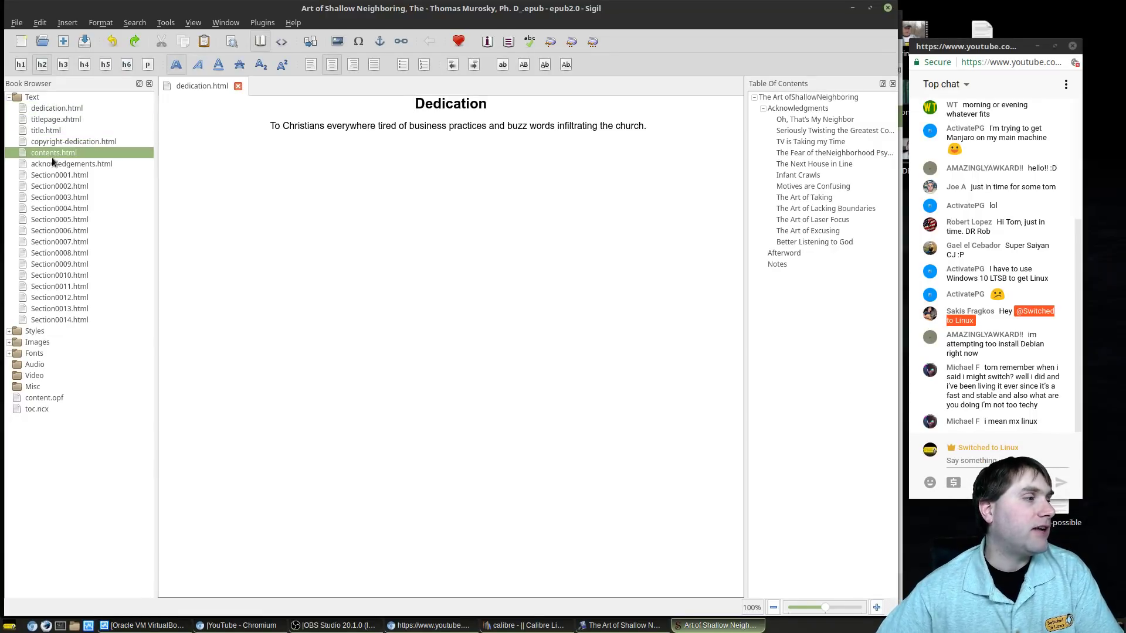
double_click(59, 154)
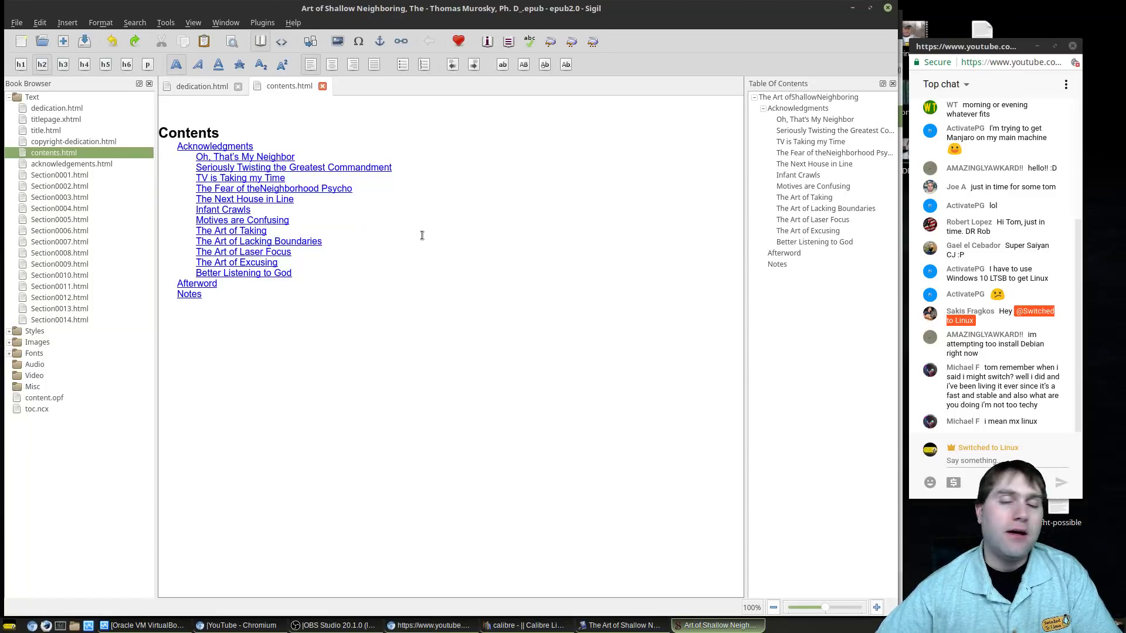
click(446, 333)
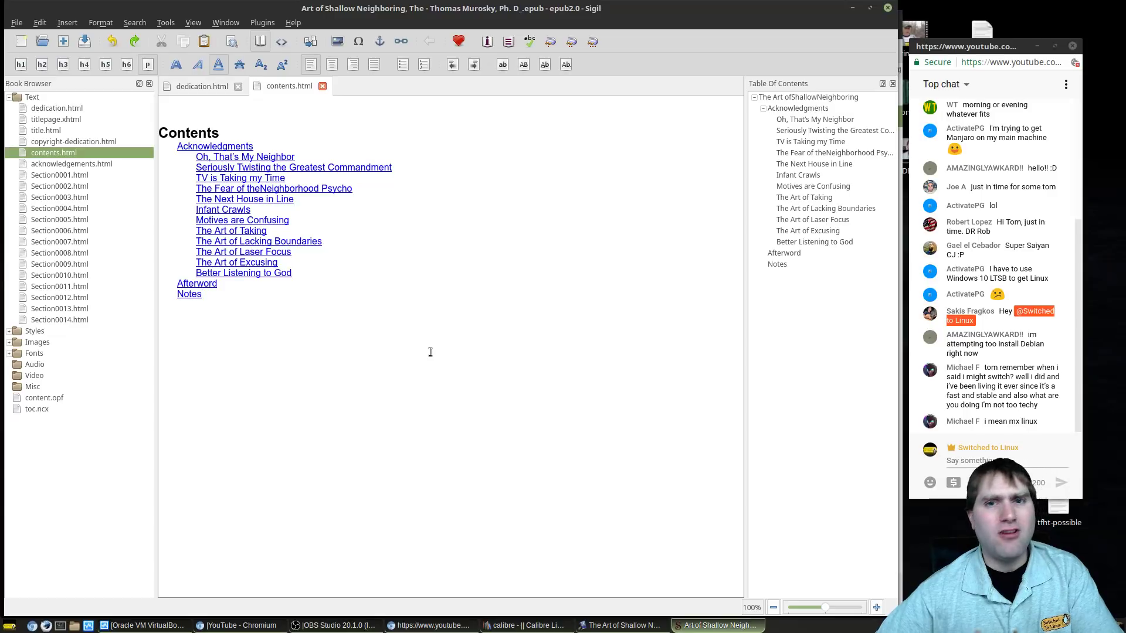
- Examine the HTML source behind the links in contents.html, then return to the rendered book view
click(281, 42)
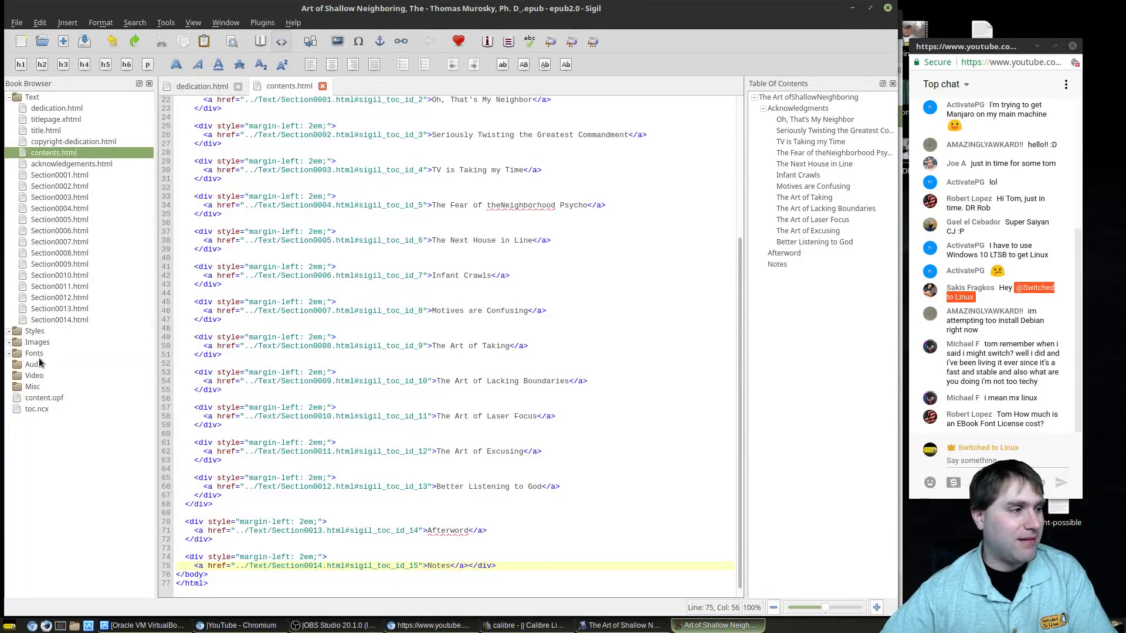
scroll(246, 146, up, 7)
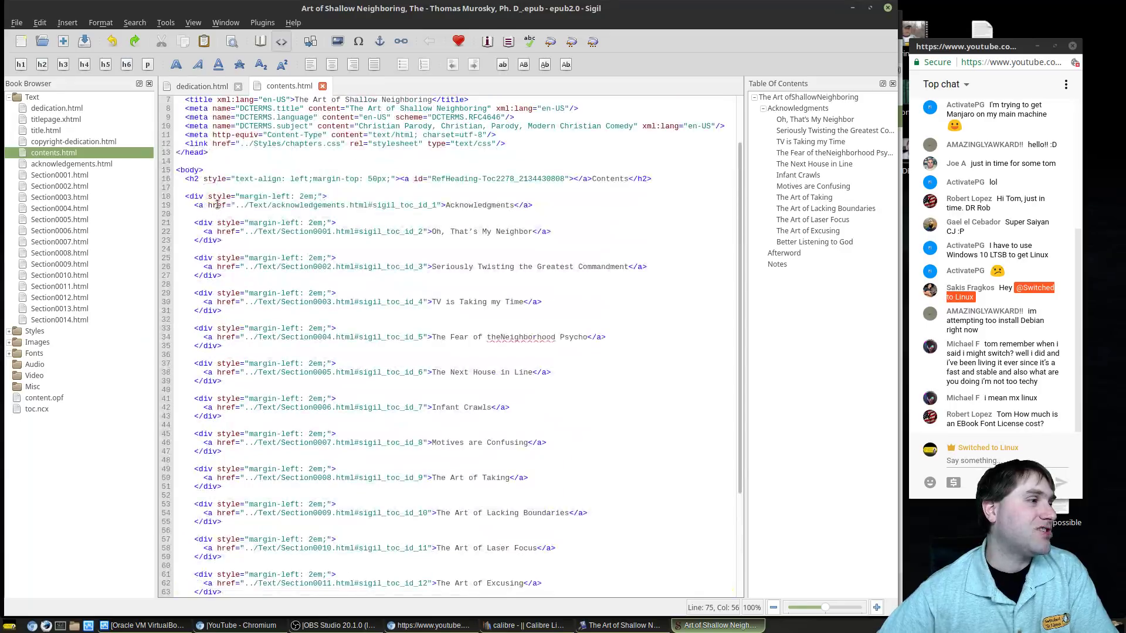
click(260, 41)
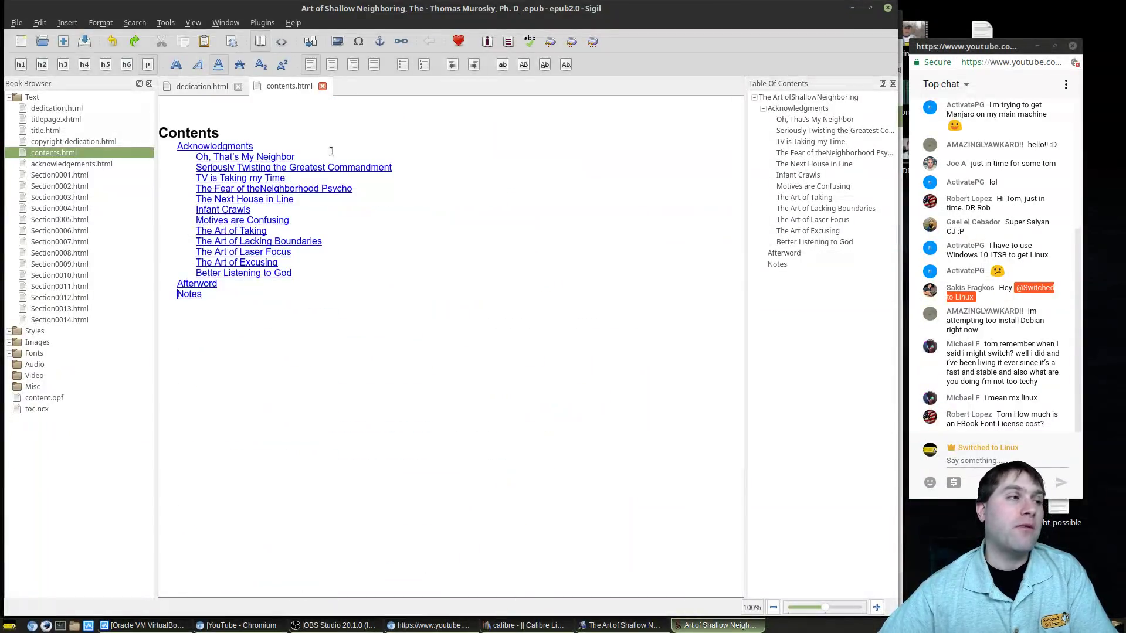
- Open Section0001.html and look through the first chapter's formatted text and headings
double_click(65, 175)
scroll(465, 245, down, 8)
scroll(467, 247, down, 10)
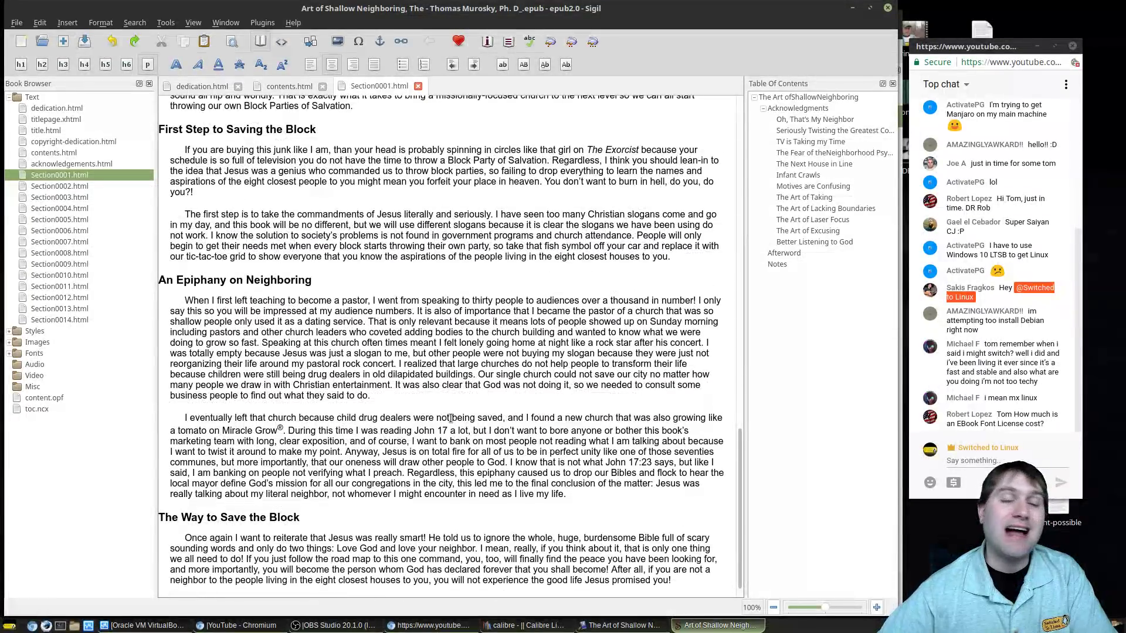
scroll(483, 431, up, 15)
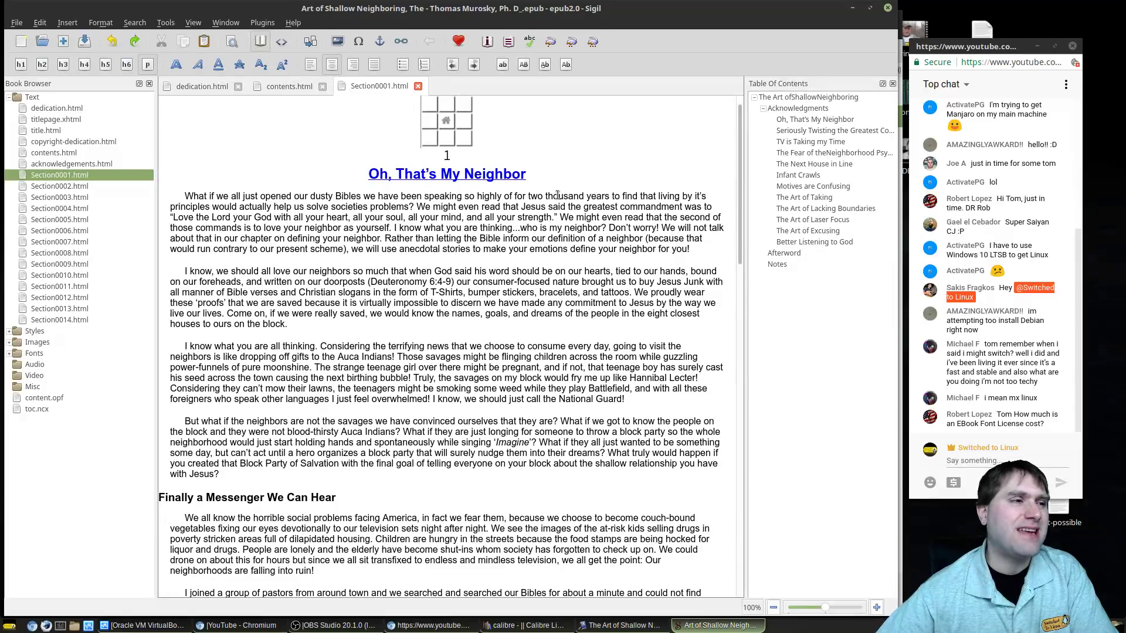
- Open Section0002.html, follow its heading link to the contents page, and open and look through the Fear of the Neighborhood Psycho chapter
double_click(69, 186)
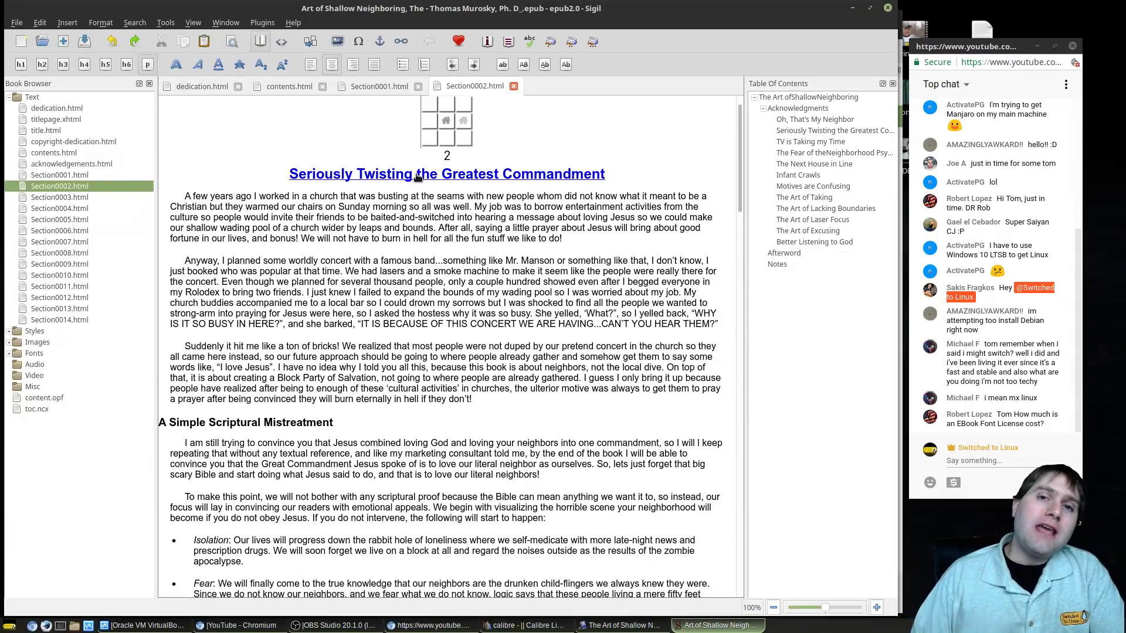
click(418, 175)
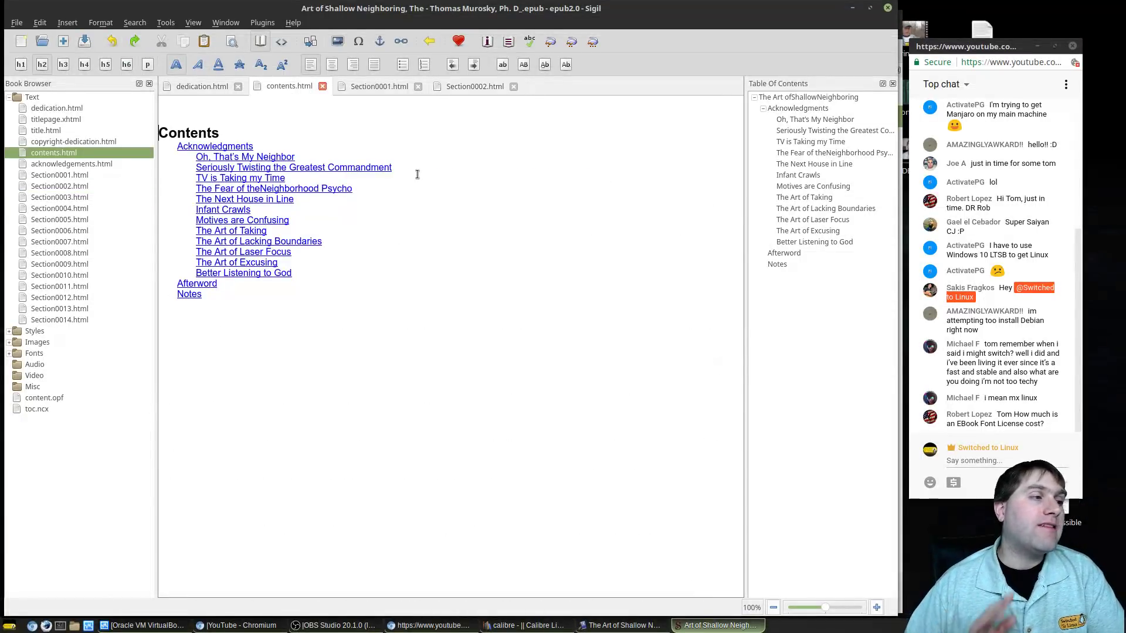
click(298, 188)
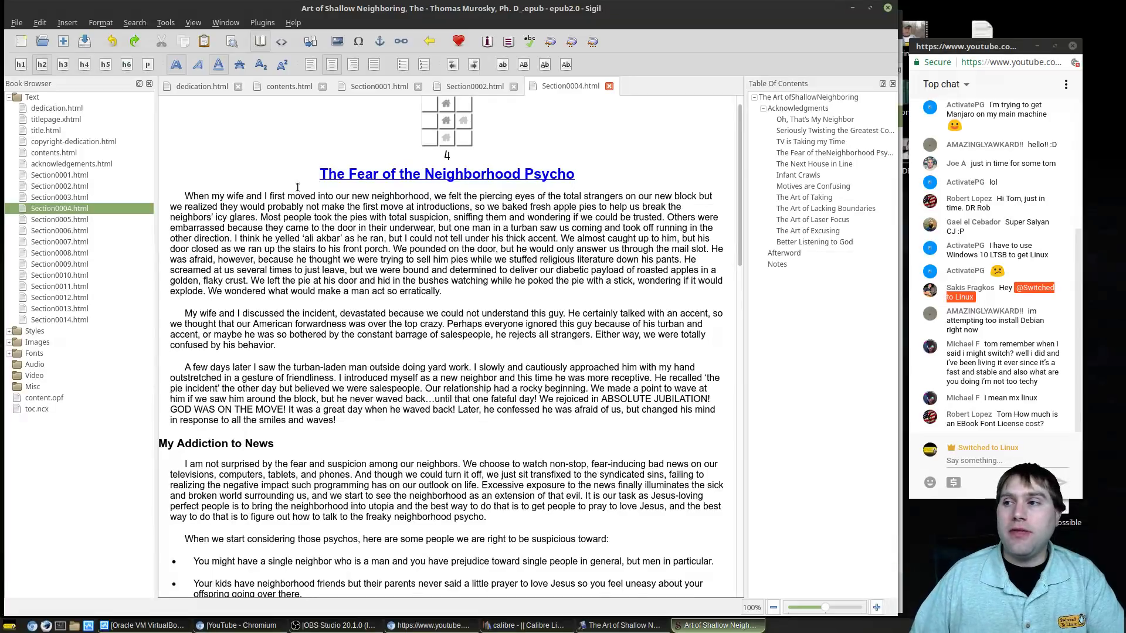
scroll(506, 309, down, 20)
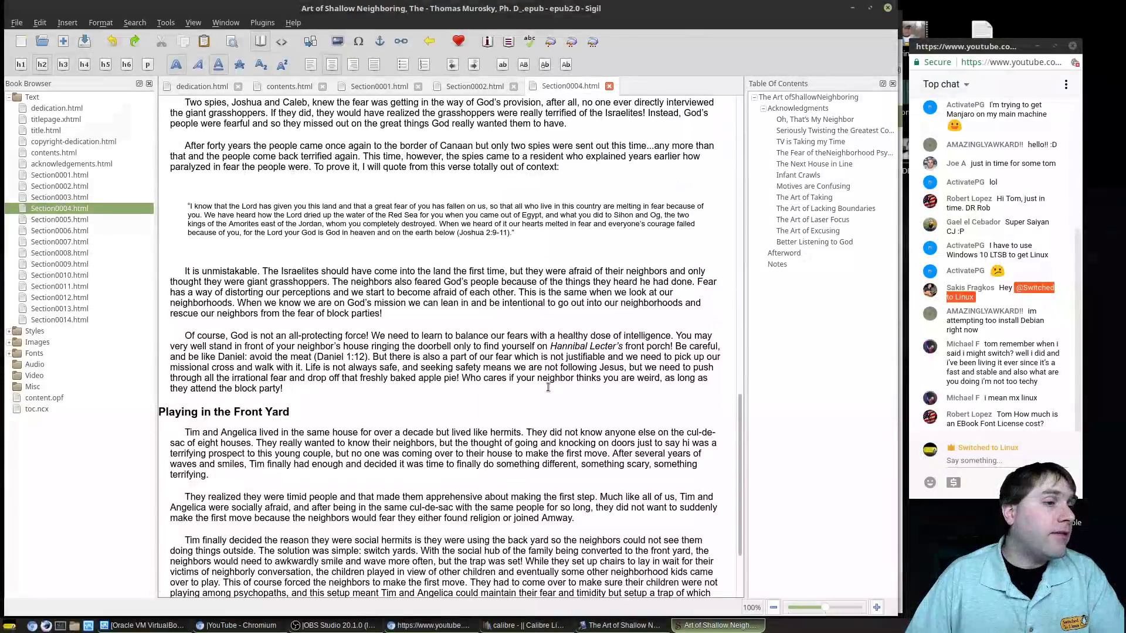
scroll(516, 308, up, 7)
scroll(513, 305, up, 15)
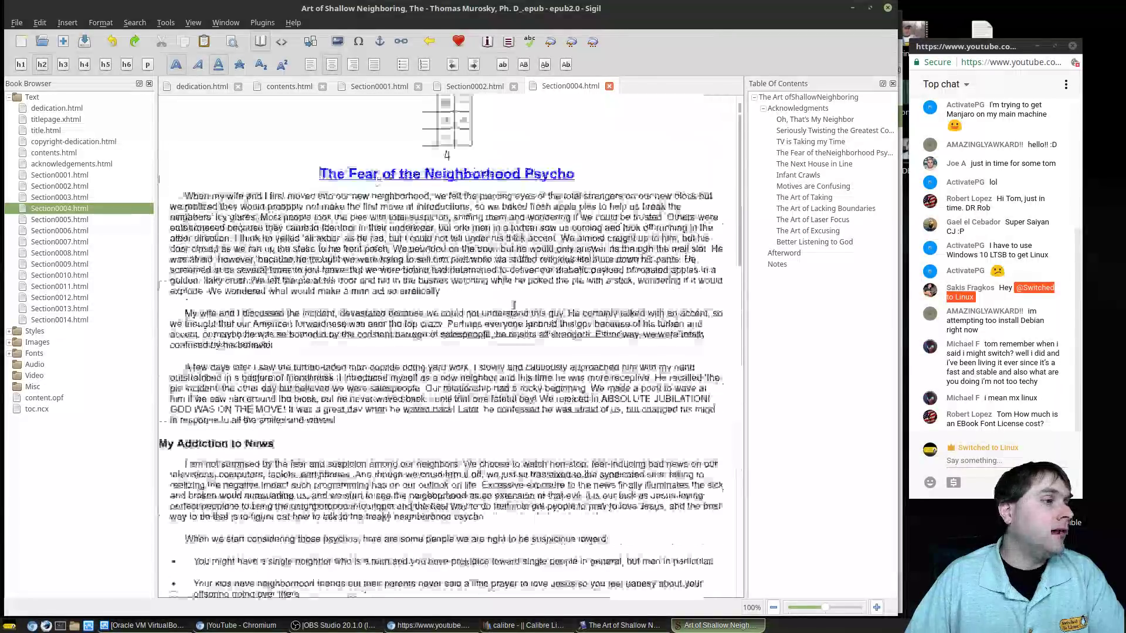
- Open the notes in Section0014.html and follow the note 9 link back to the Afterword in Section0013.html
double_click(69, 318)
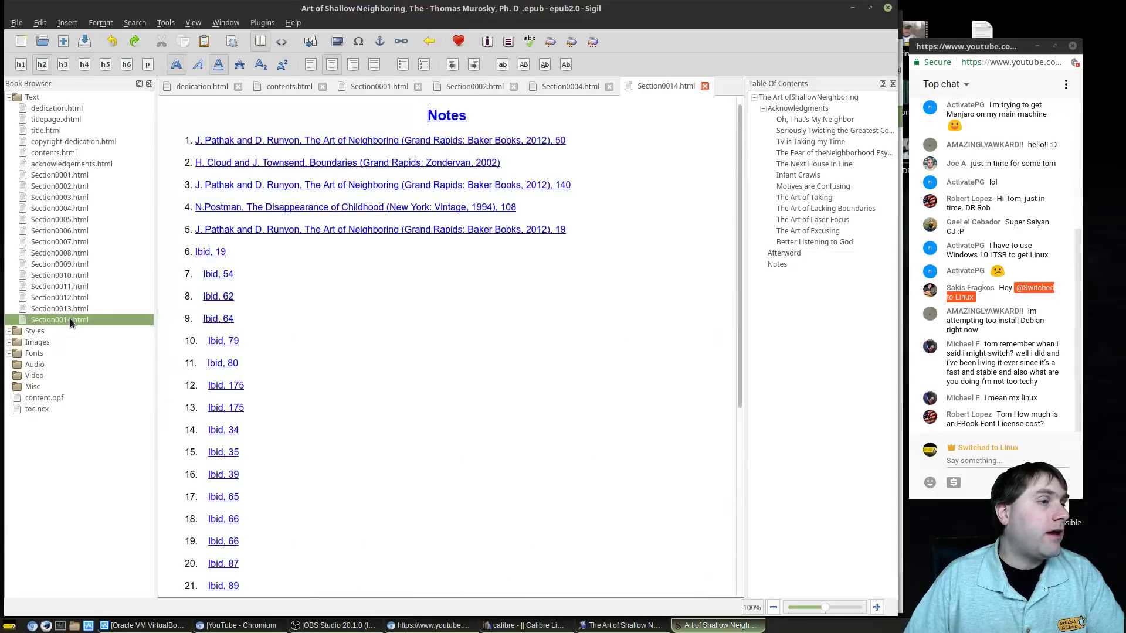
click(221, 319)
scroll(656, 265, up, 20)
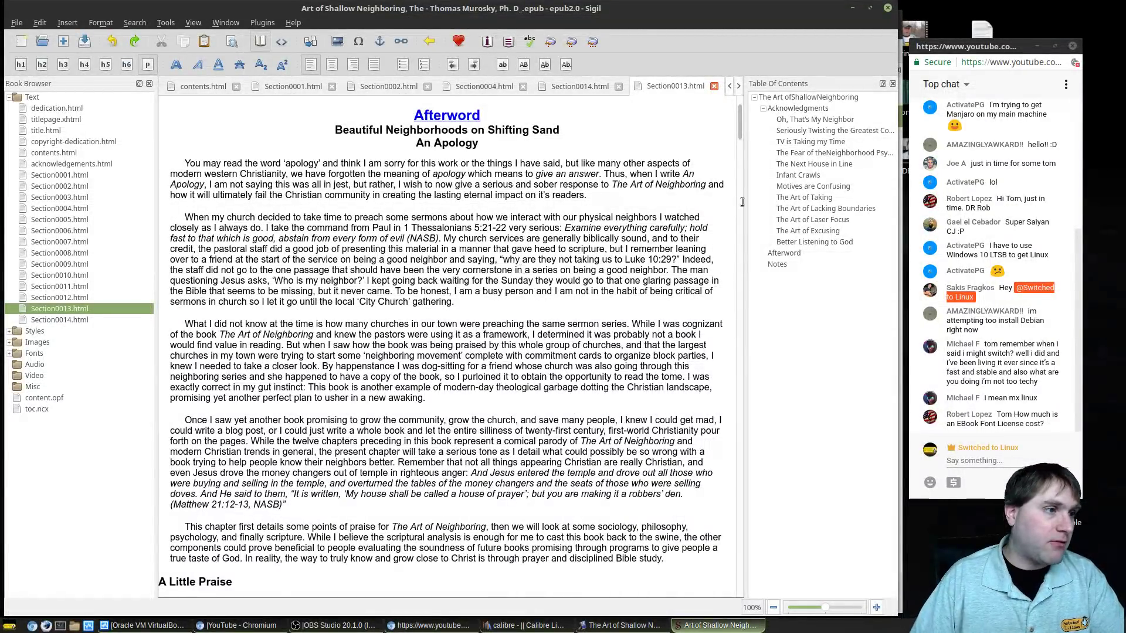
- Find footnote 5 in the Afterword, follow its link to the Notes page, and return to Section0013.html
scroll(545, 276, down, 20)
scroll(566, 282, down, 15)
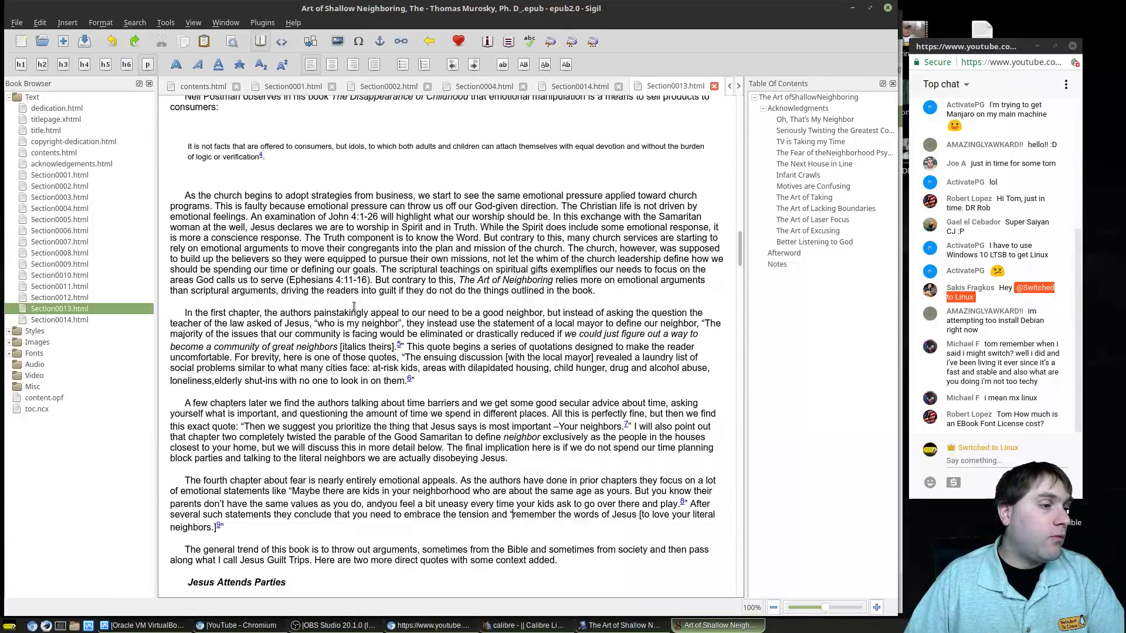
click(399, 347)
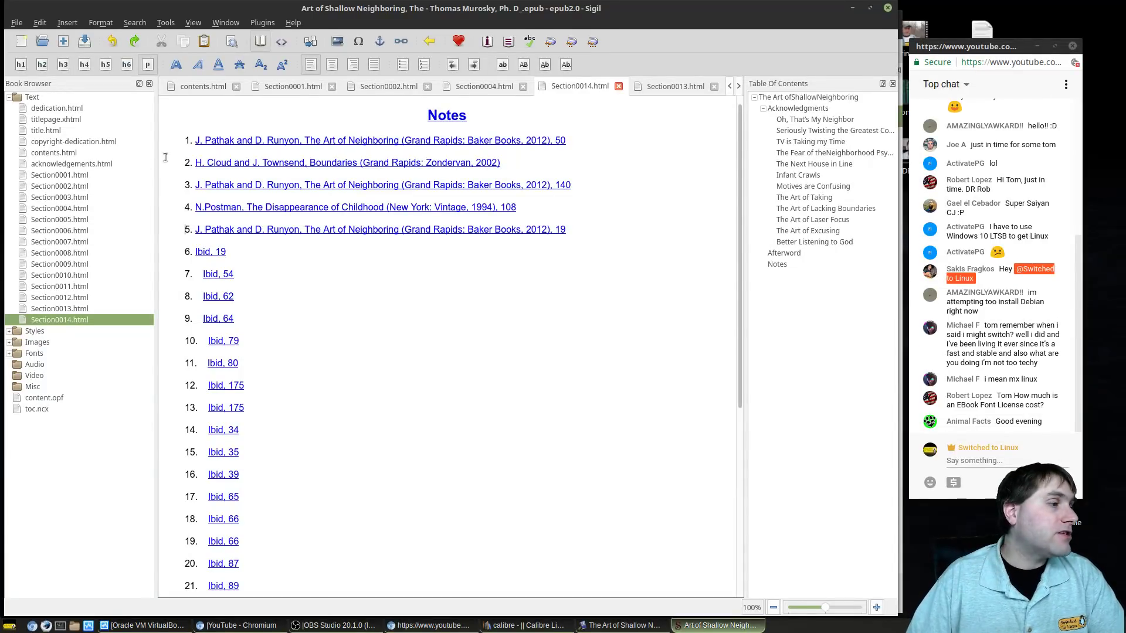
click(43, 309)
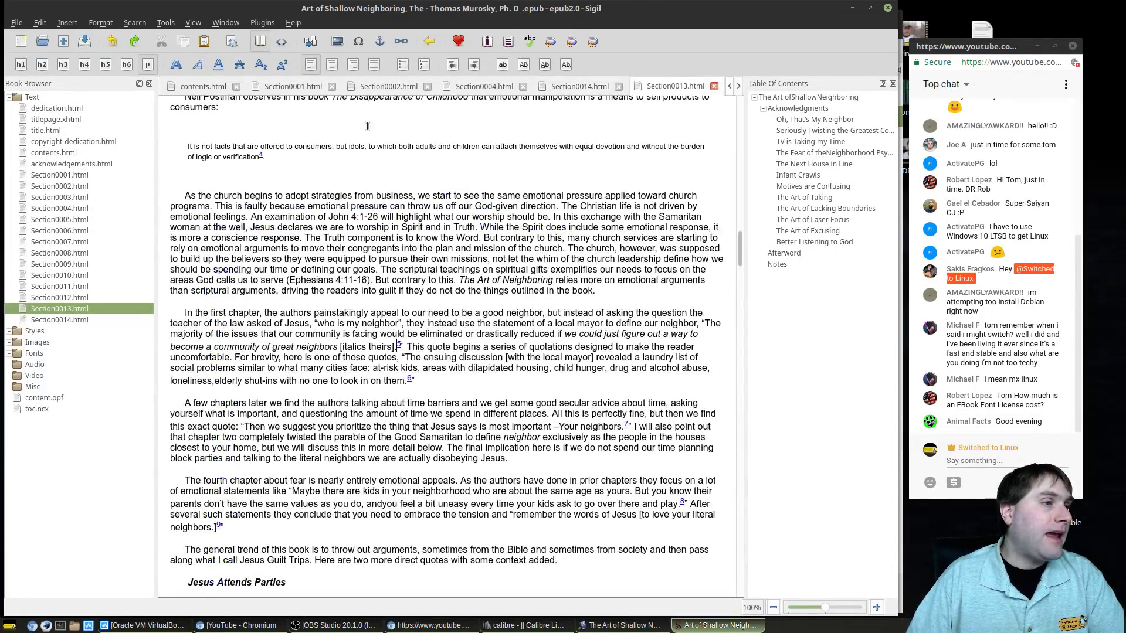
- View the Afterword's source code, highlight the #endnote5 target in footnote 5's link, and return to the rendered view
click(281, 42)
scroll(478, 310, down, 1)
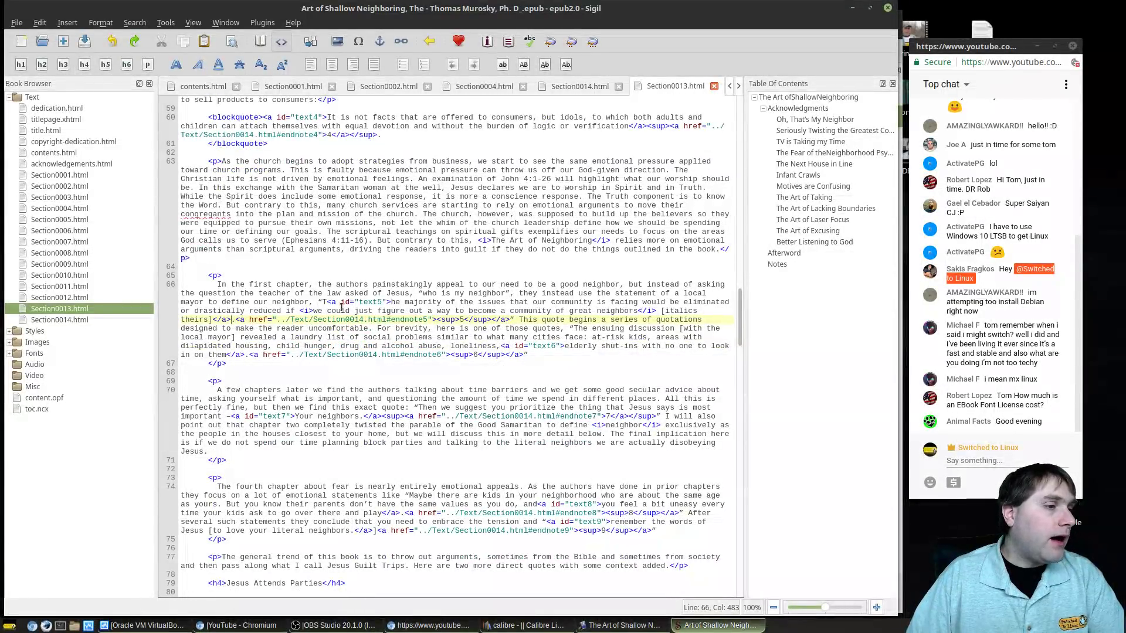
drag(387, 320, 429, 320)
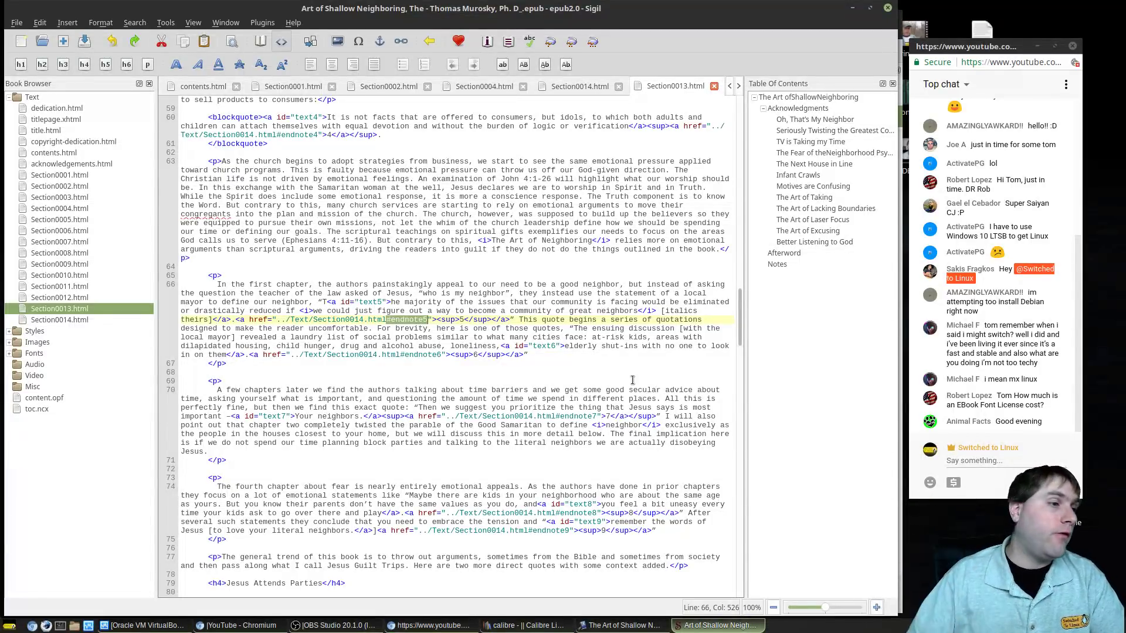
click(260, 41)
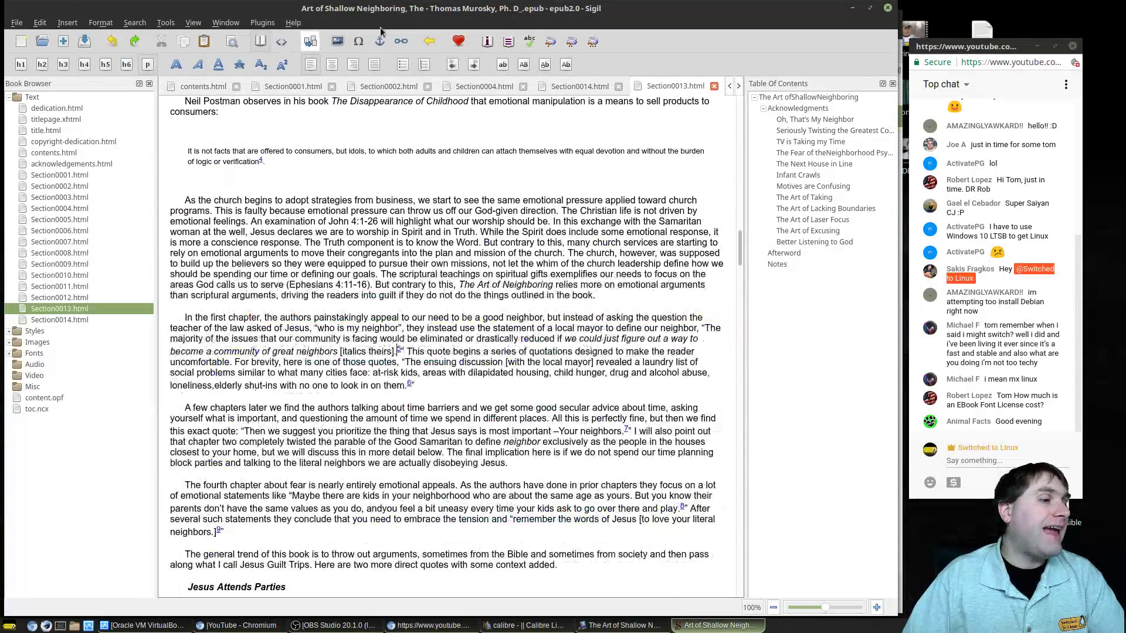
- Test footnote 5's link to the Notes page and its return link, ending at the start of the Afterword
click(399, 351)
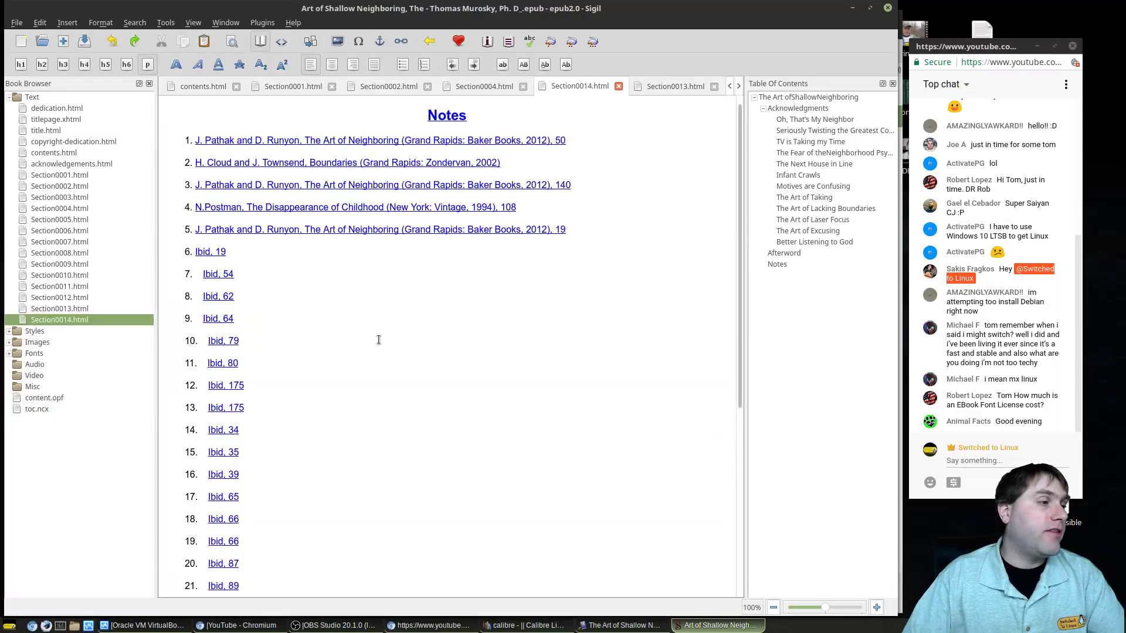
click(315, 231)
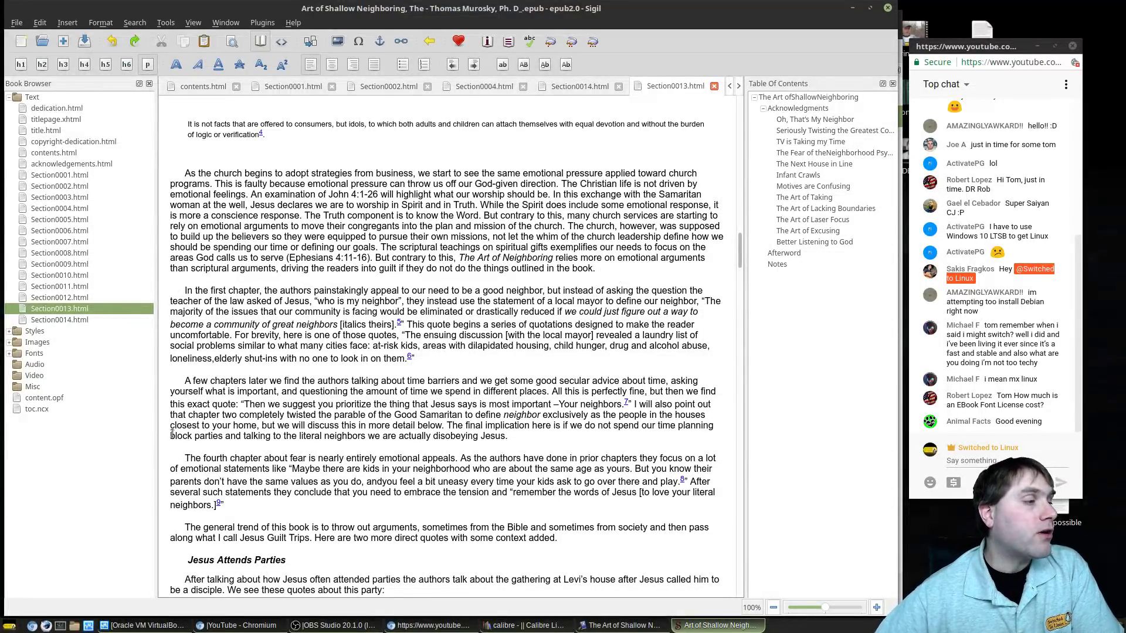
scroll(468, 336, up, 20)
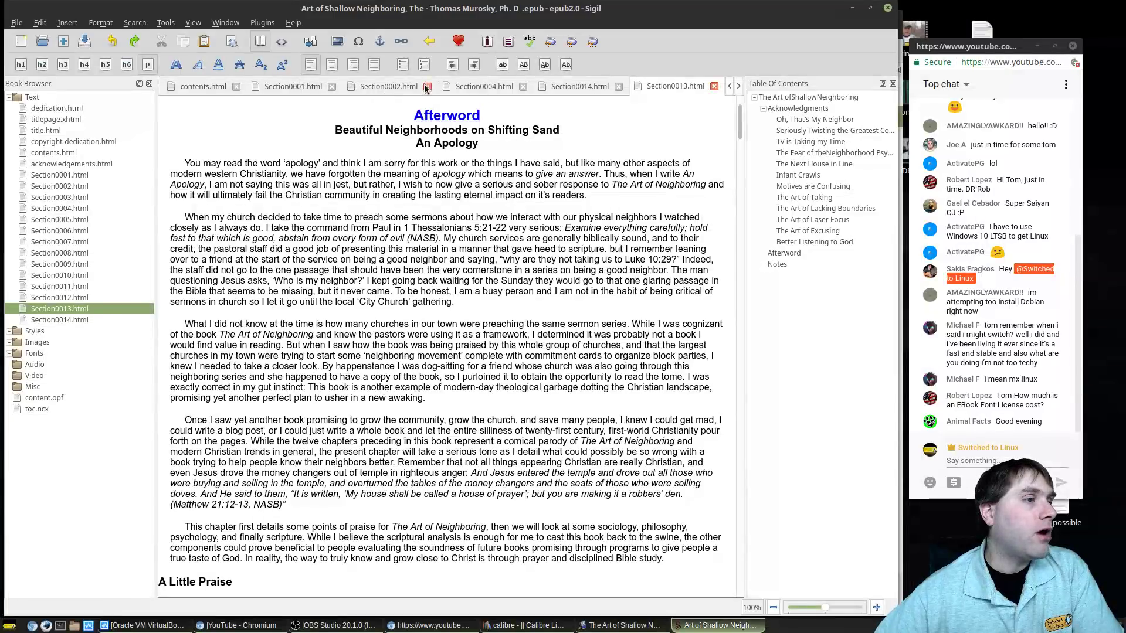
- Close the contents.html tab and all the open section file tabs
click(427, 87)
click(418, 87)
click(417, 86)
click(417, 87)
click(418, 87)
click(322, 87)
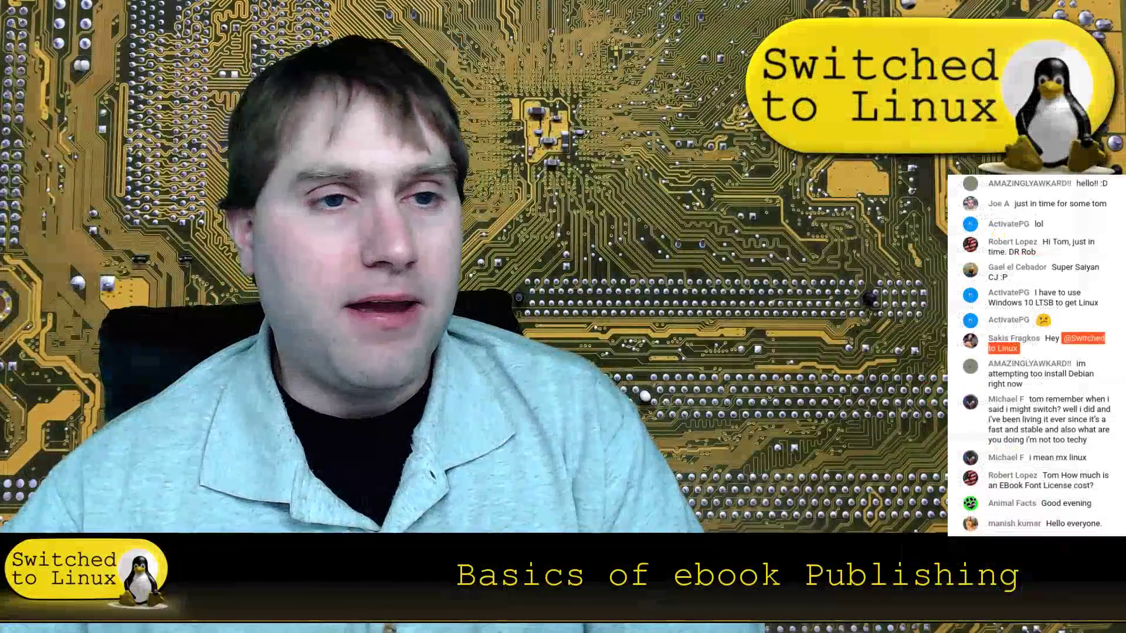
scroll(1083, 370, up, 3)
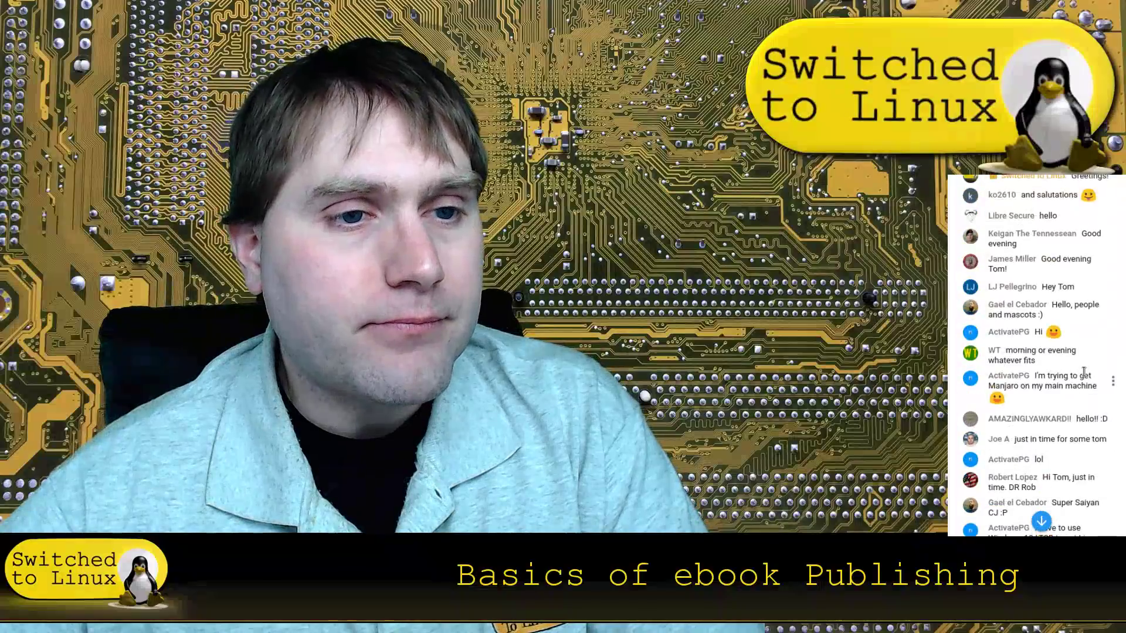
scroll(1084, 371, down, 1)
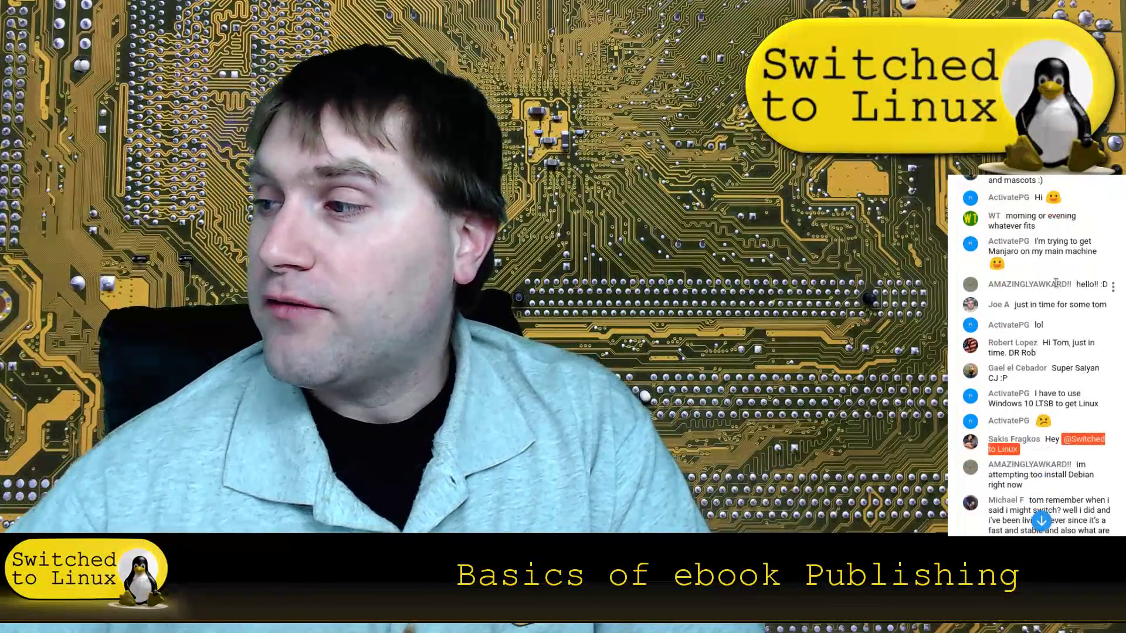
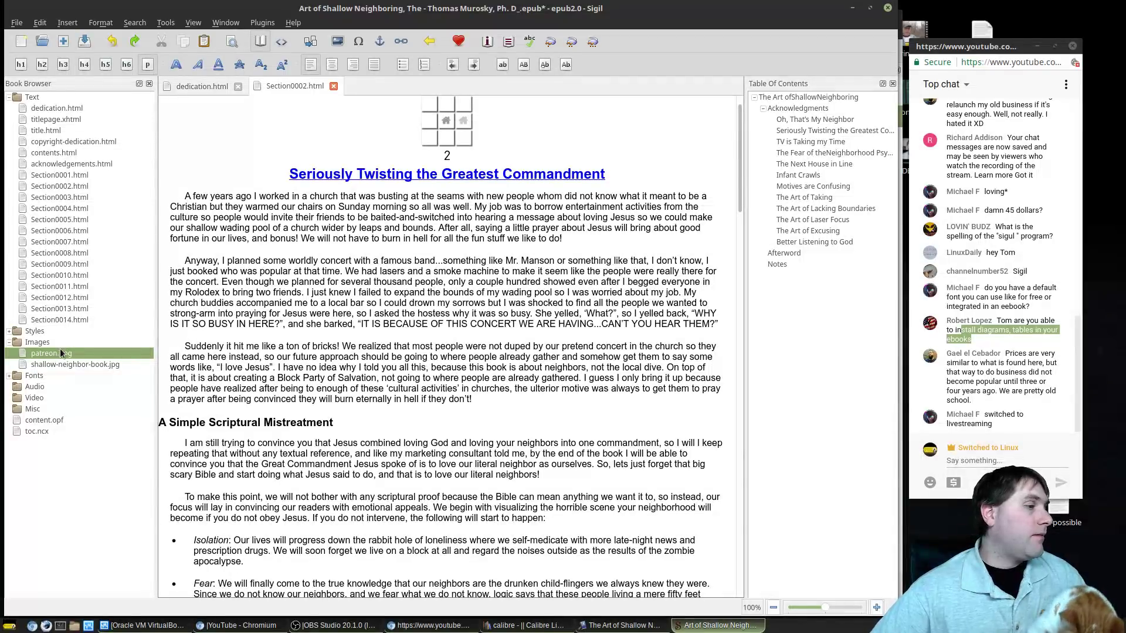
- Delete patreon.png from the book's Images folder
right_click(61, 352)
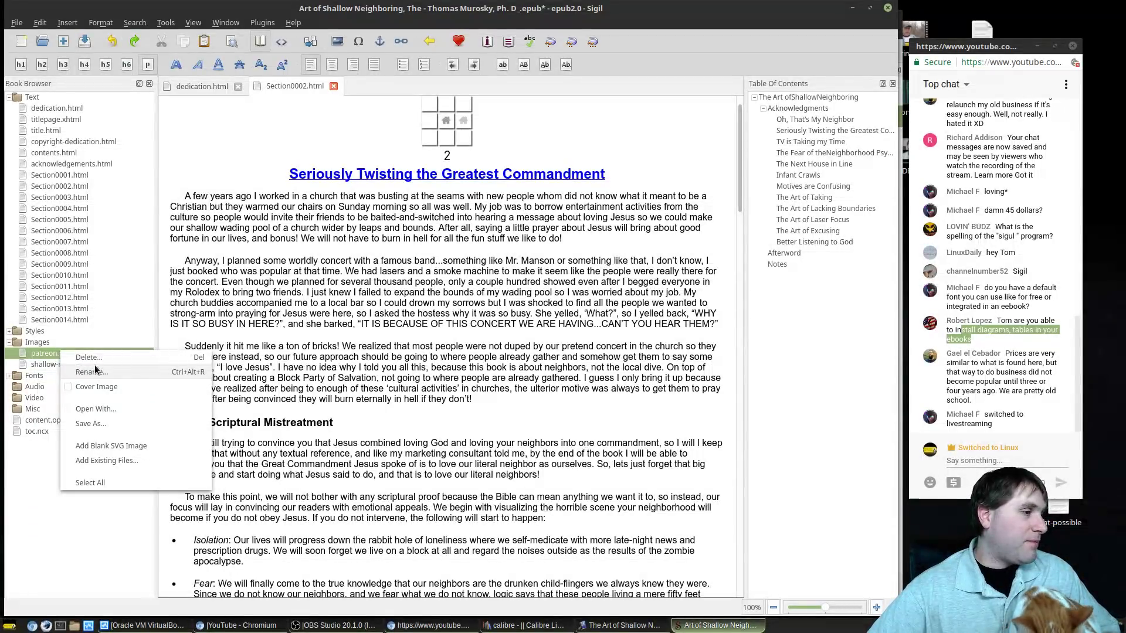
click(88, 357)
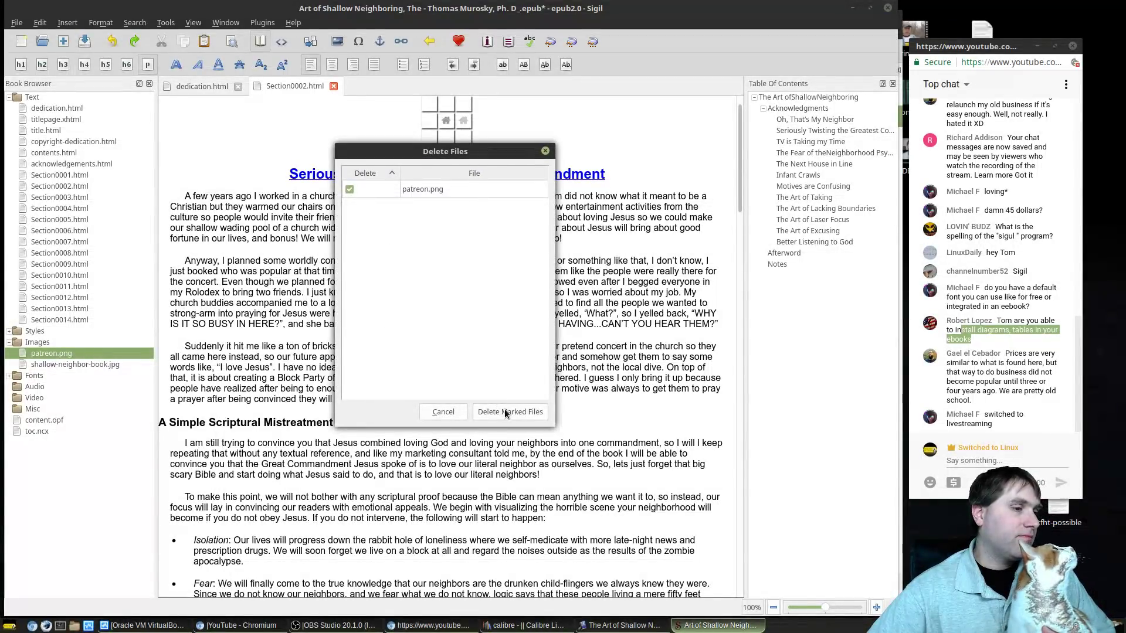
click(507, 413)
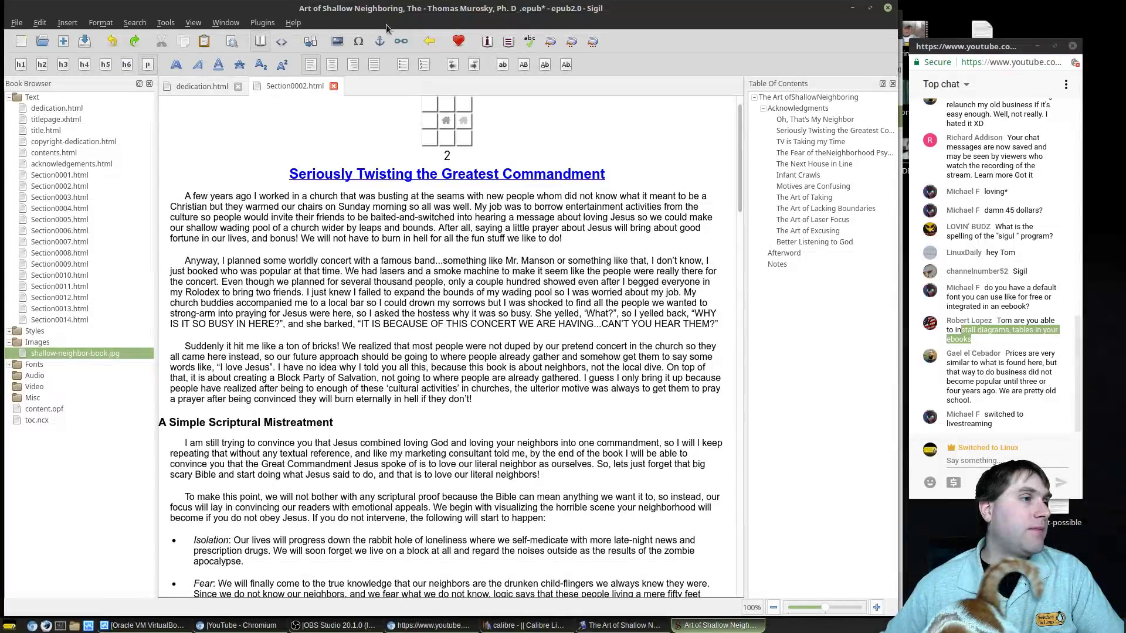
- Insert patreon.png from the Desktop's images folder below the opening paragraph of Section0002.html
click(338, 42)
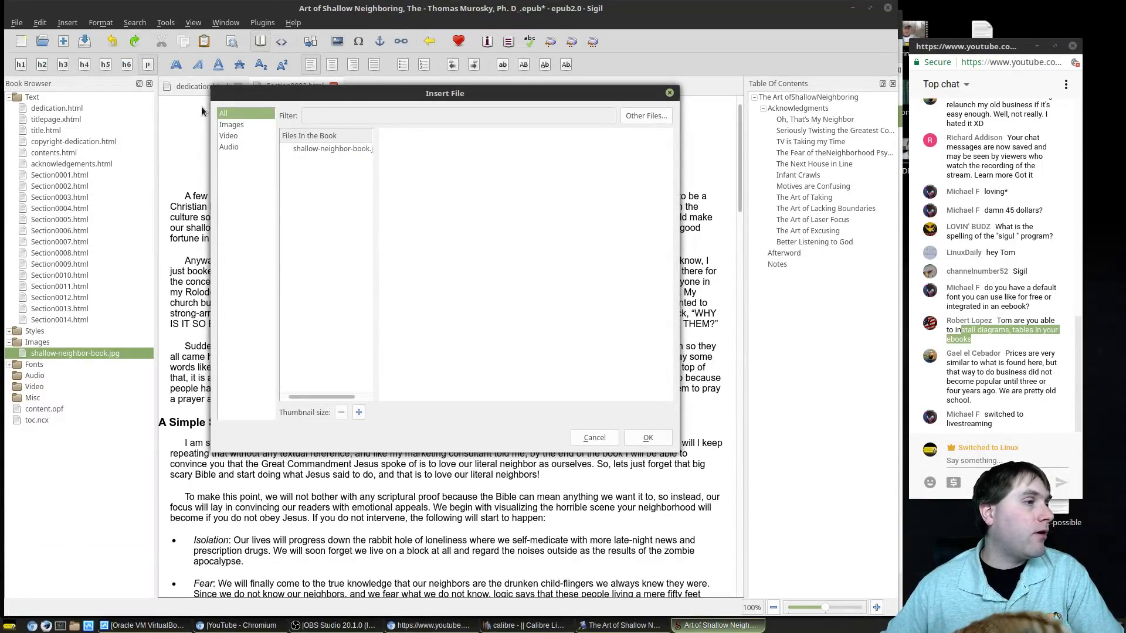
click(226, 144)
click(230, 128)
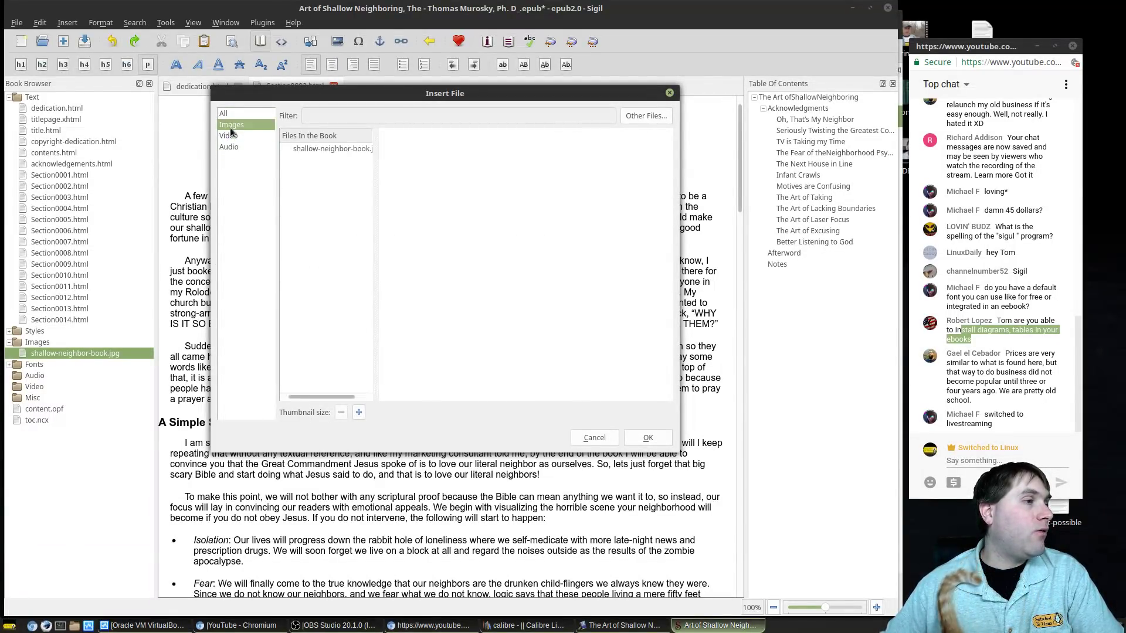
click(333, 149)
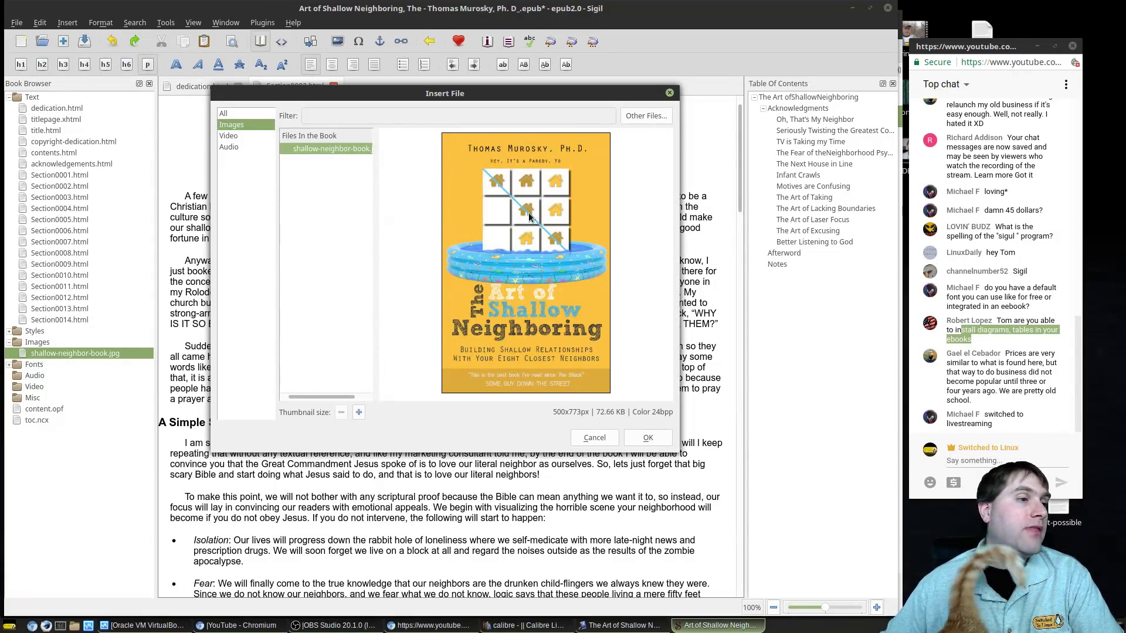
click(638, 113)
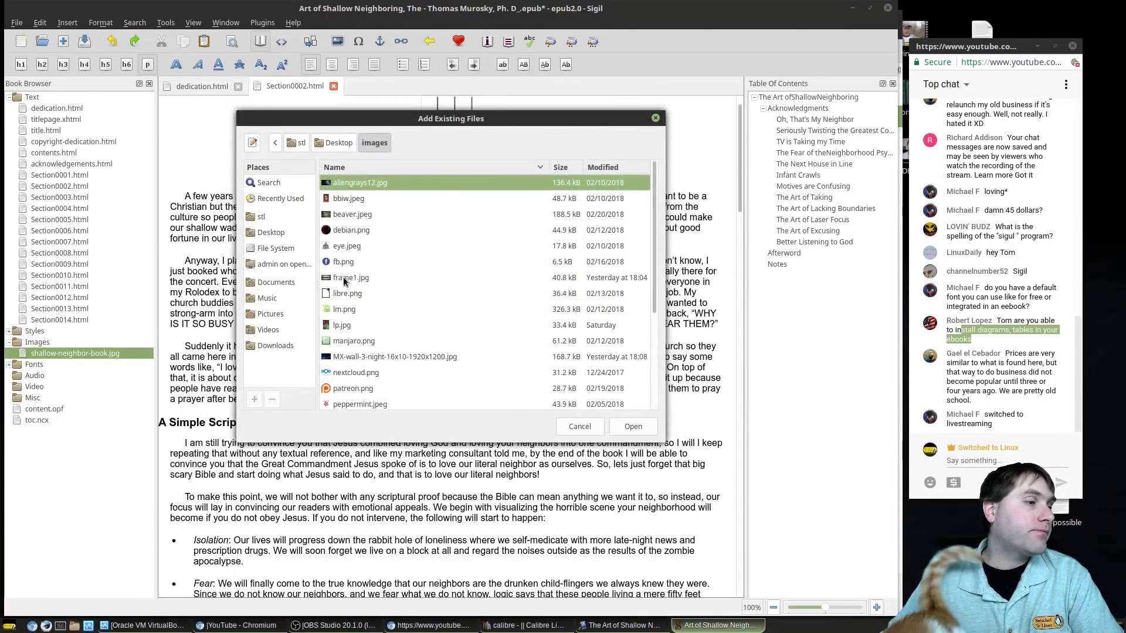
click(345, 389)
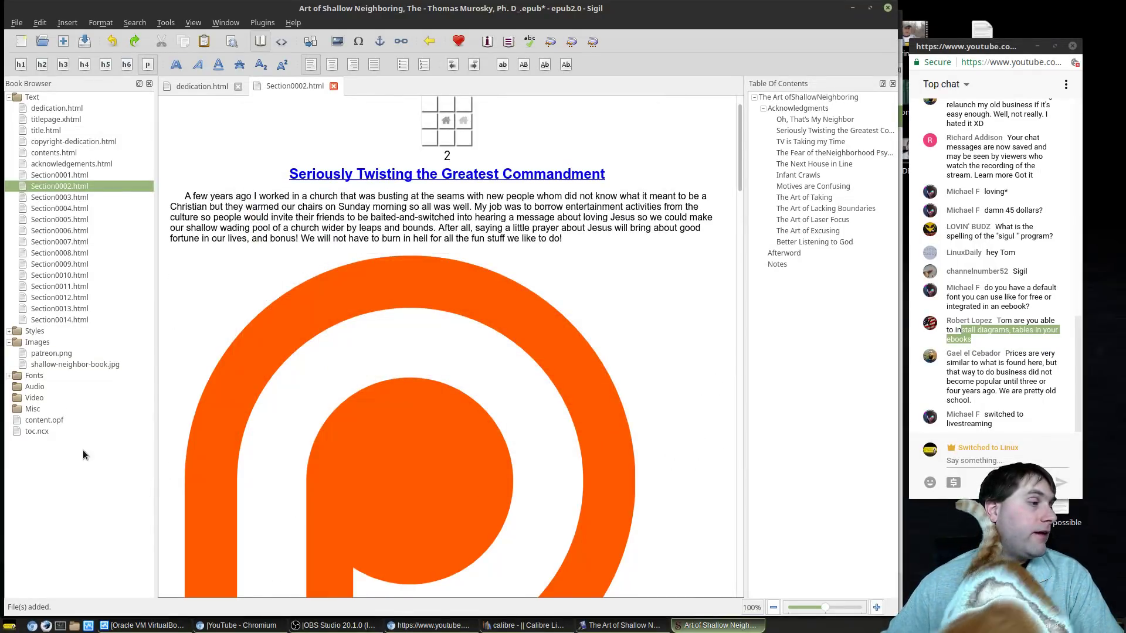
- View the added patreon.png image file on its own and check its dimensions and size
double_click(66, 359)
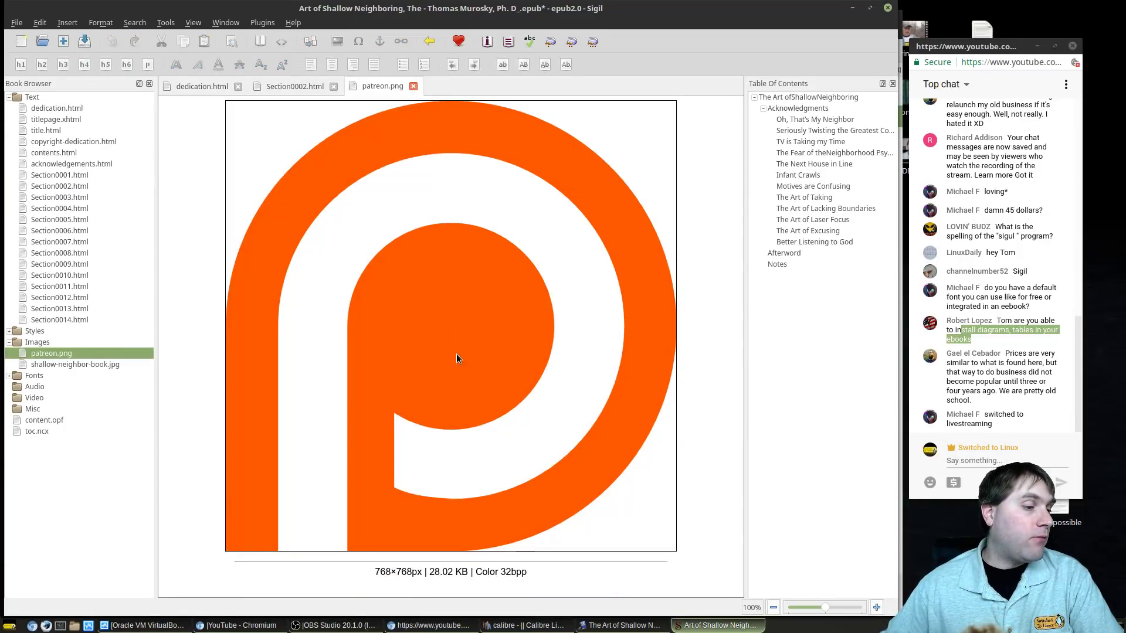
right_click(457, 353)
click(466, 260)
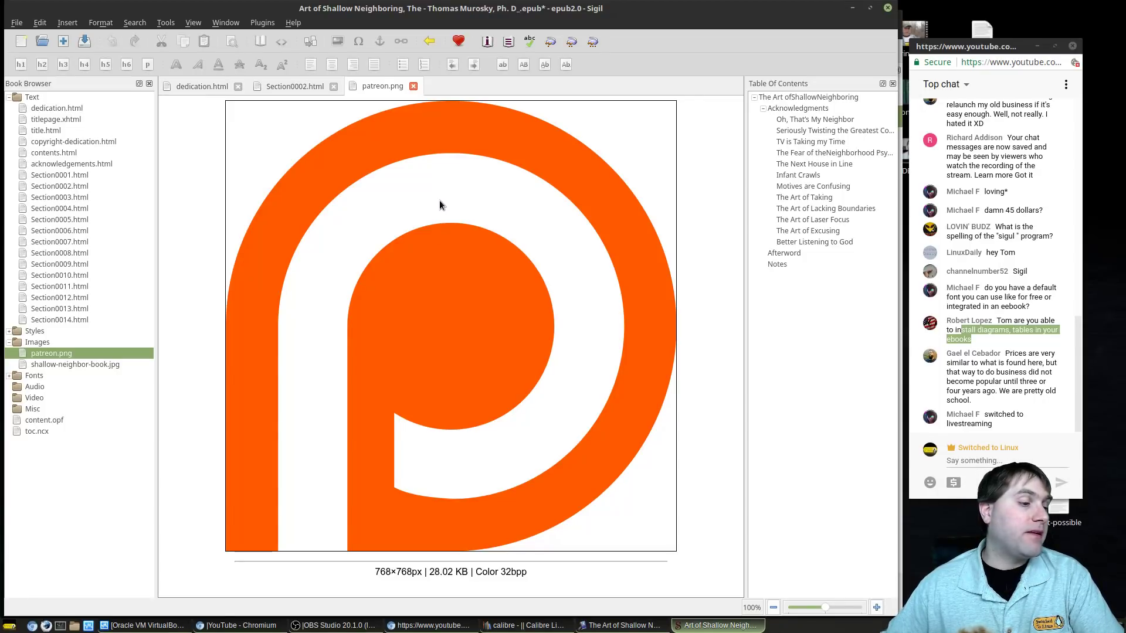
- Close the patreon.png tab and delete the inserted logo from the text of Section0002.html
click(414, 87)
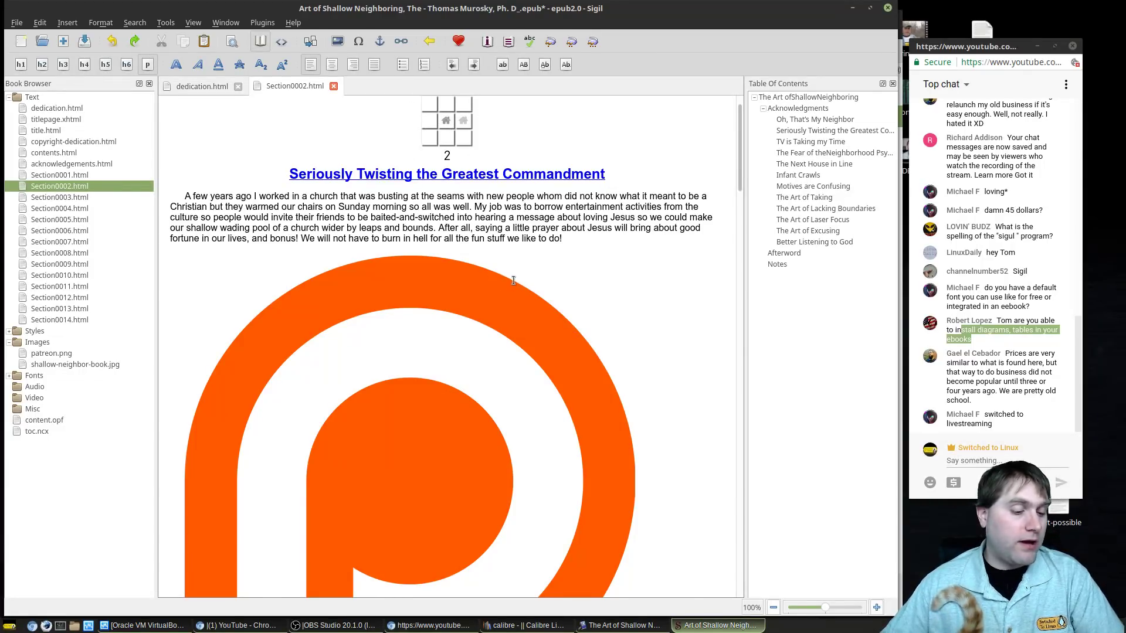
key(Delete)
- View the source code of the chapter's top image, highlight its embedded base64 data, and return to the rendered view
click(411, 135)
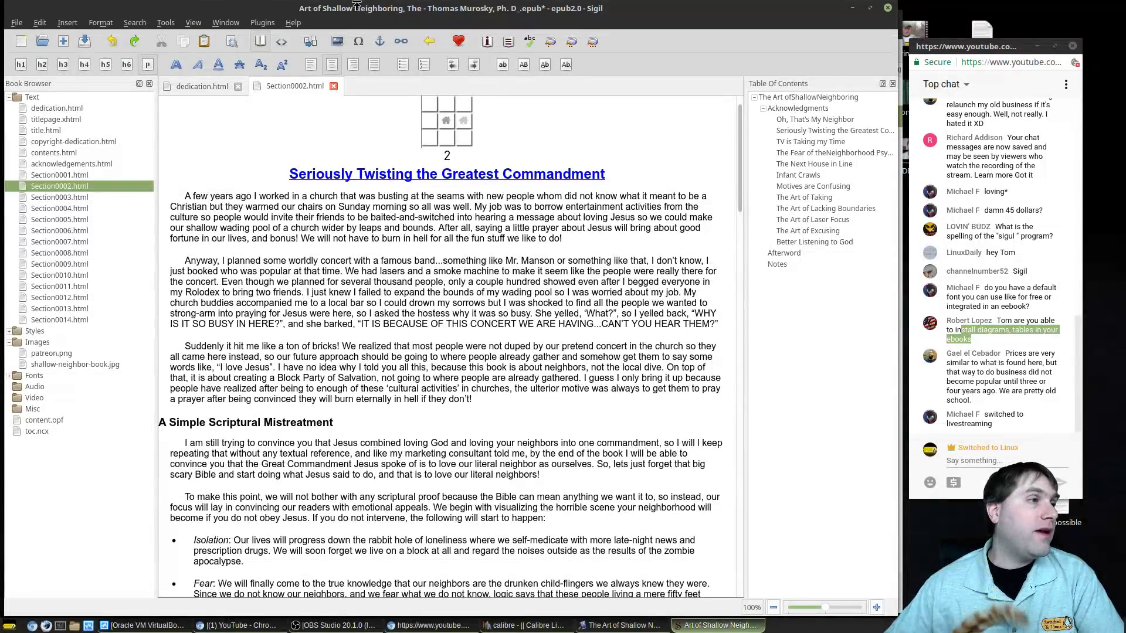
click(281, 42)
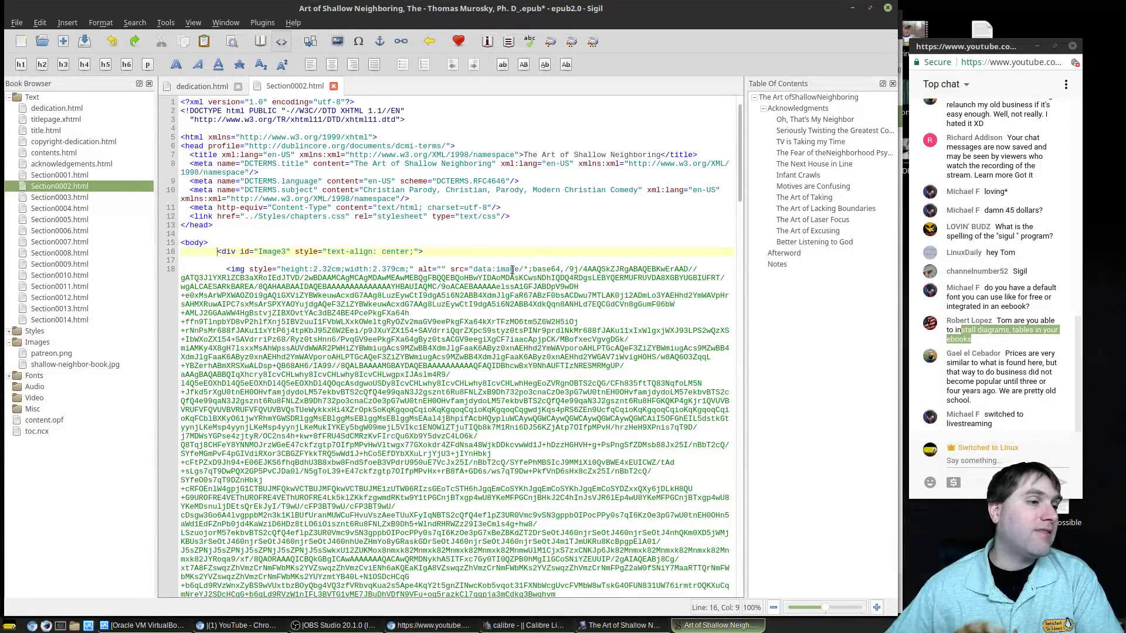
drag(531, 268, 443, 251)
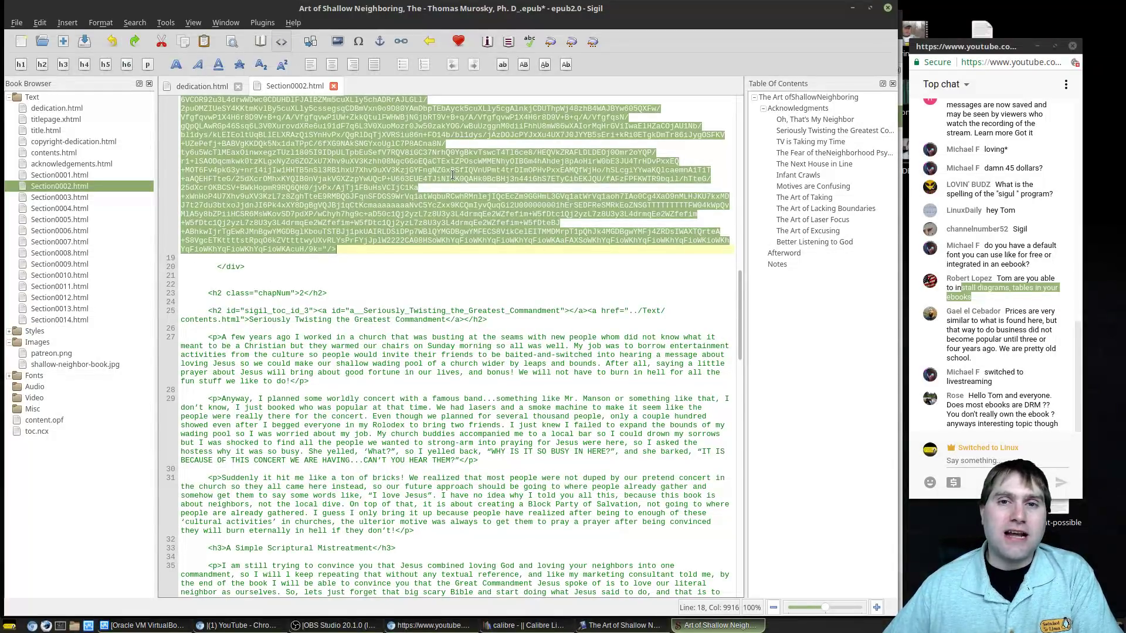
scroll(452, 176, up, 15)
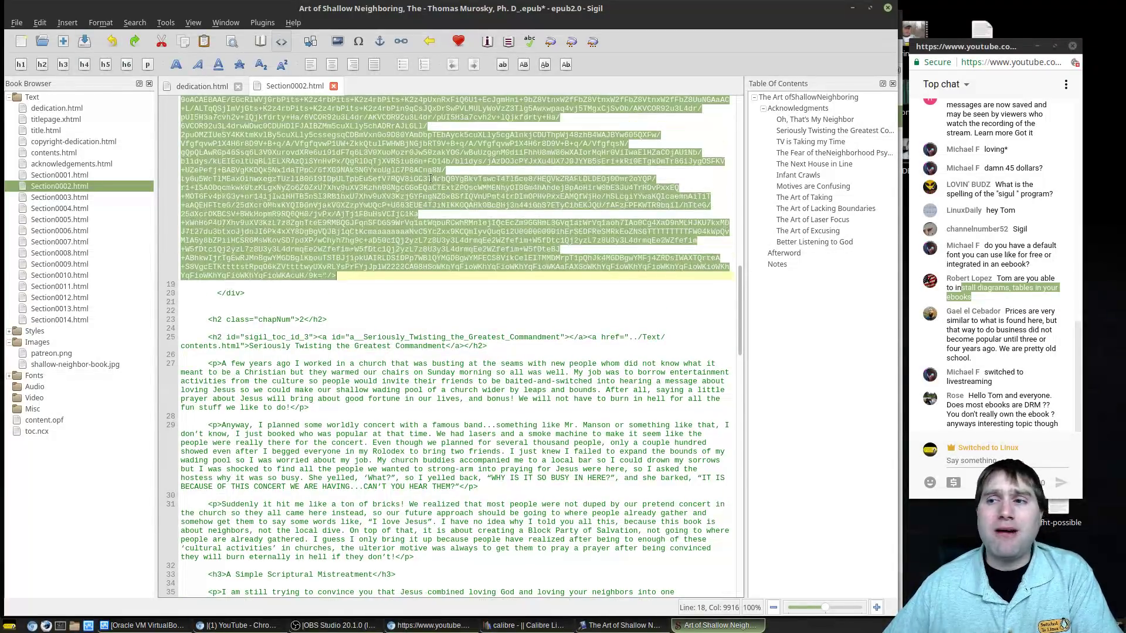
scroll(431, 180, up, 6)
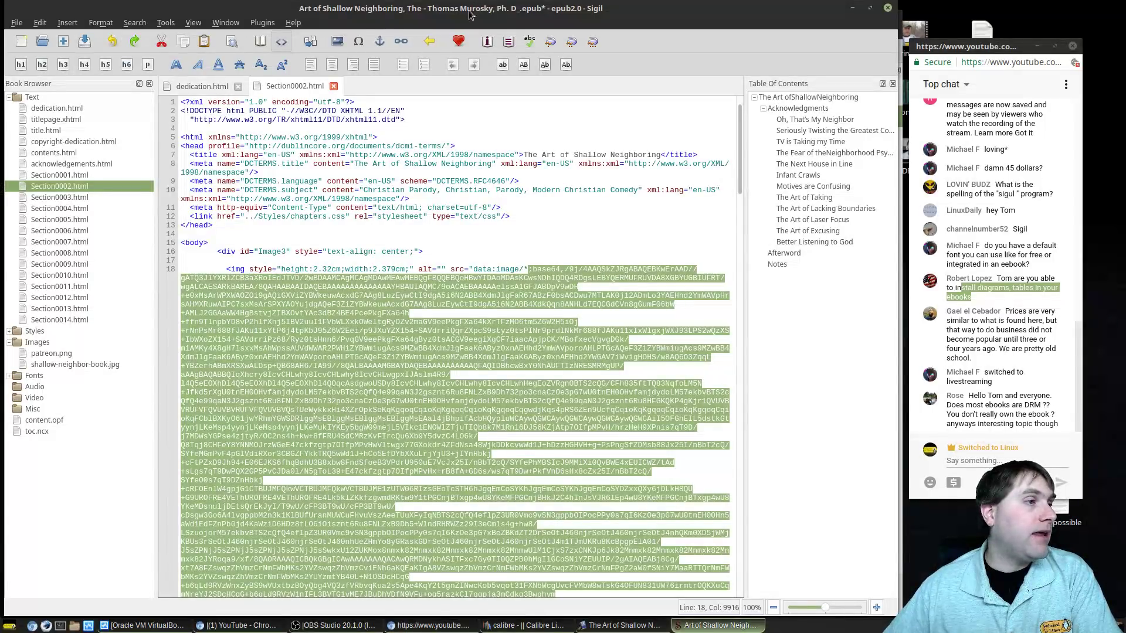
click(260, 41)
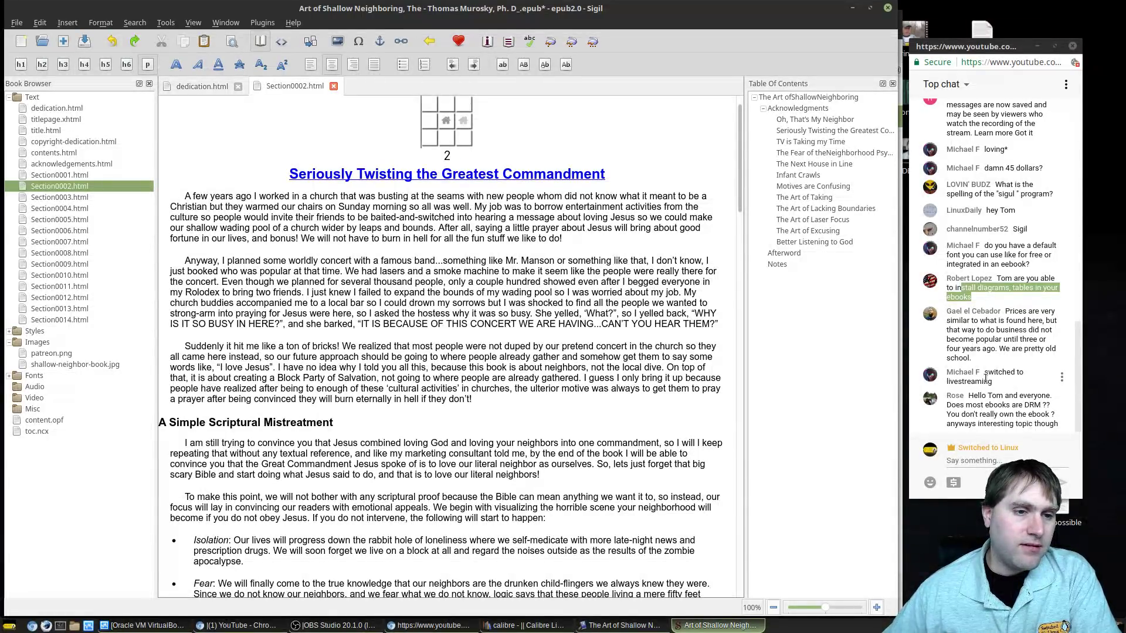
drag(962, 382, 996, 380)
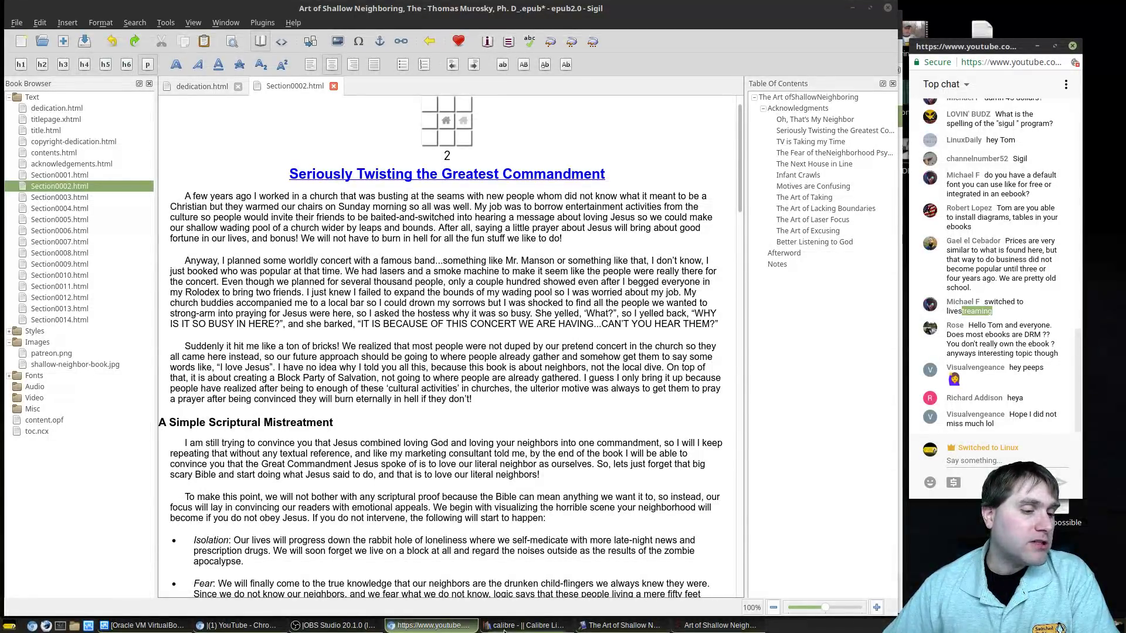
- Switch to calibre and search all its book stores for the title "the art of shallow neighboring"
key(alt+Tab)
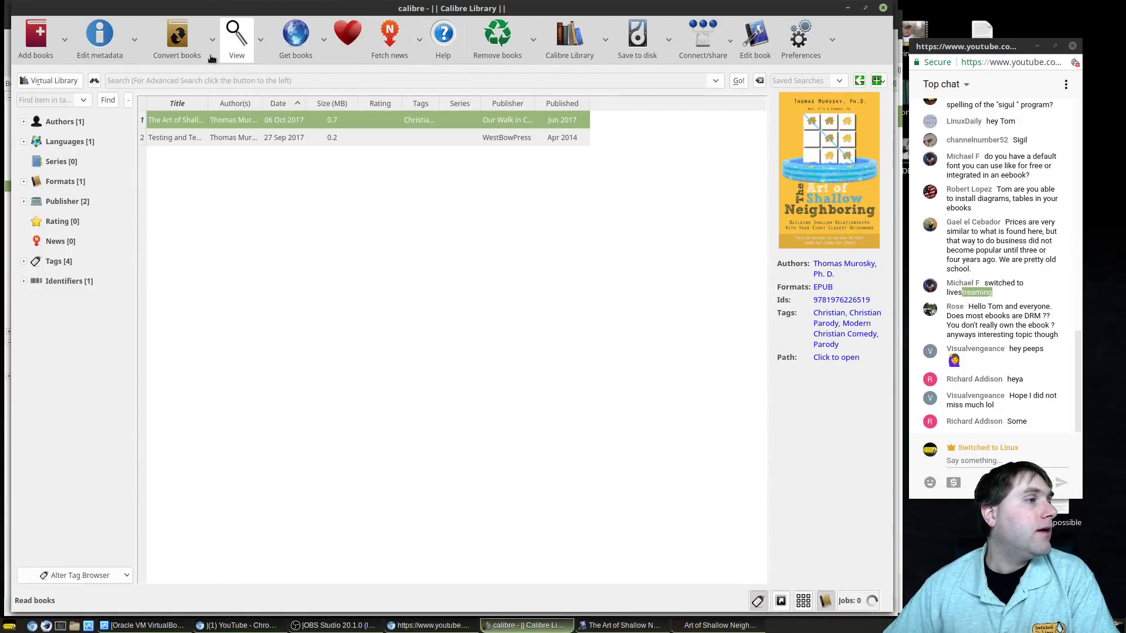
click(298, 33)
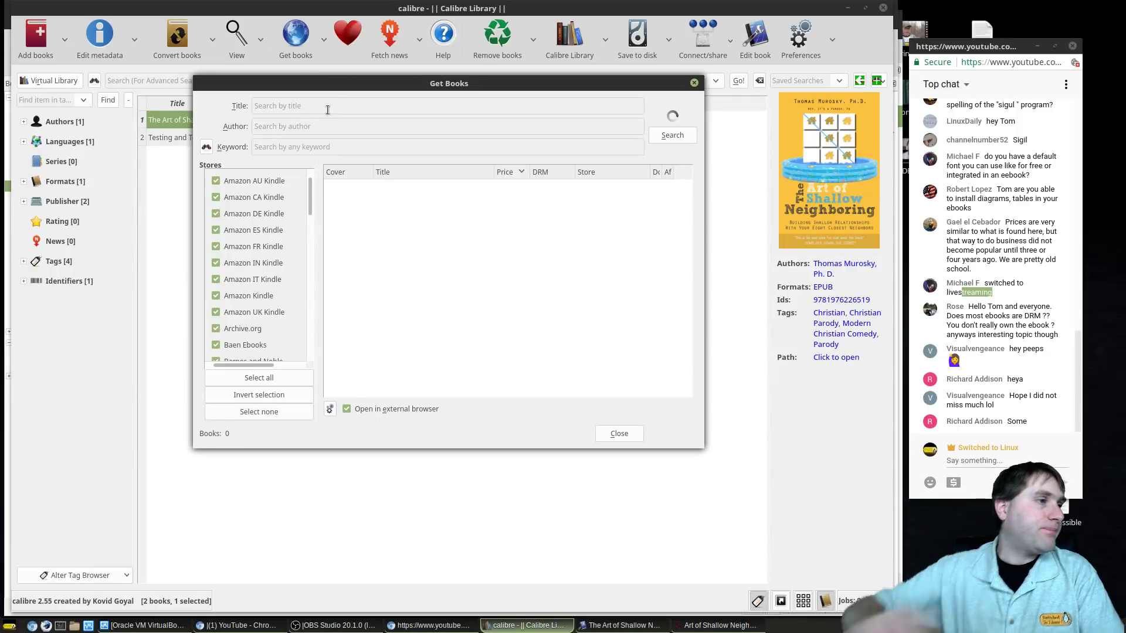
click(328, 108)
text(the ar)
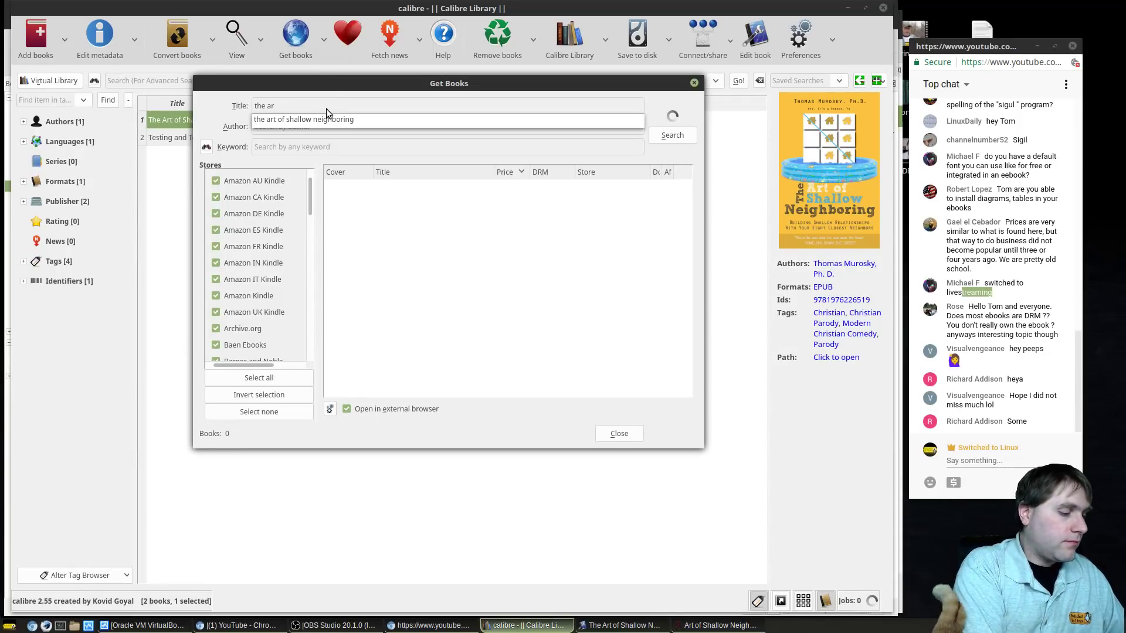
text(t of)
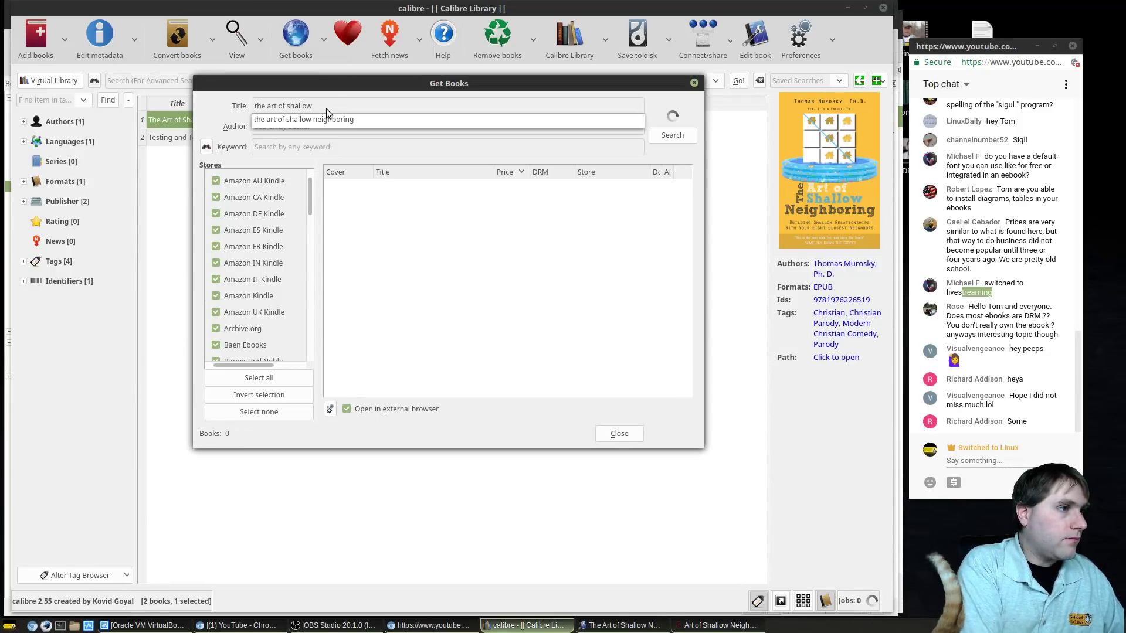
text( shallow)
key(Down)
key(Return)
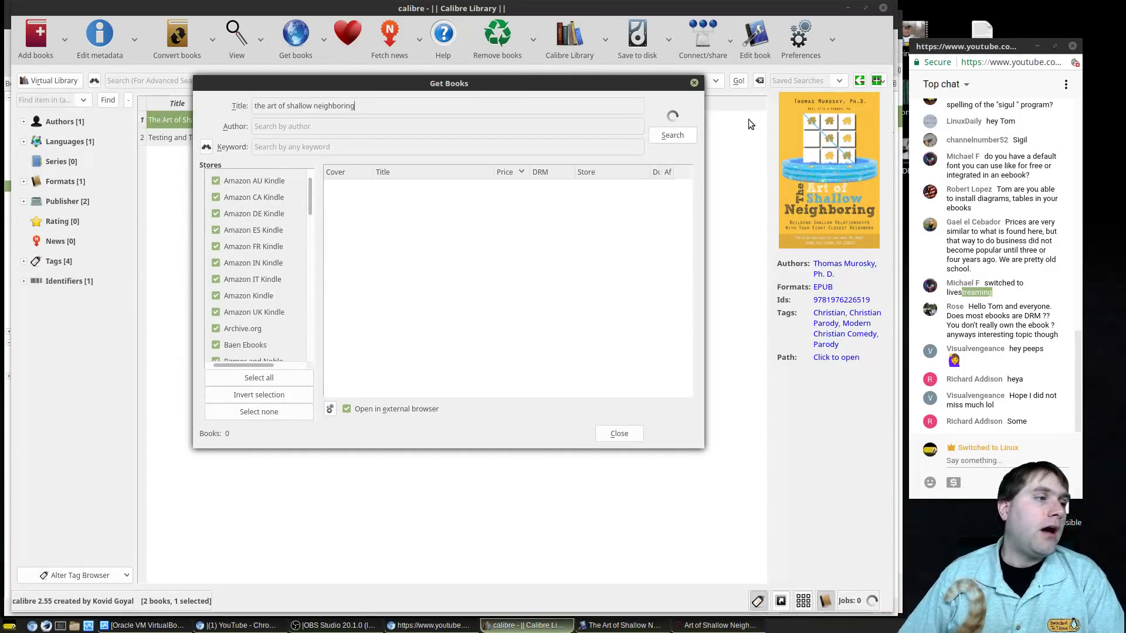
click(676, 135)
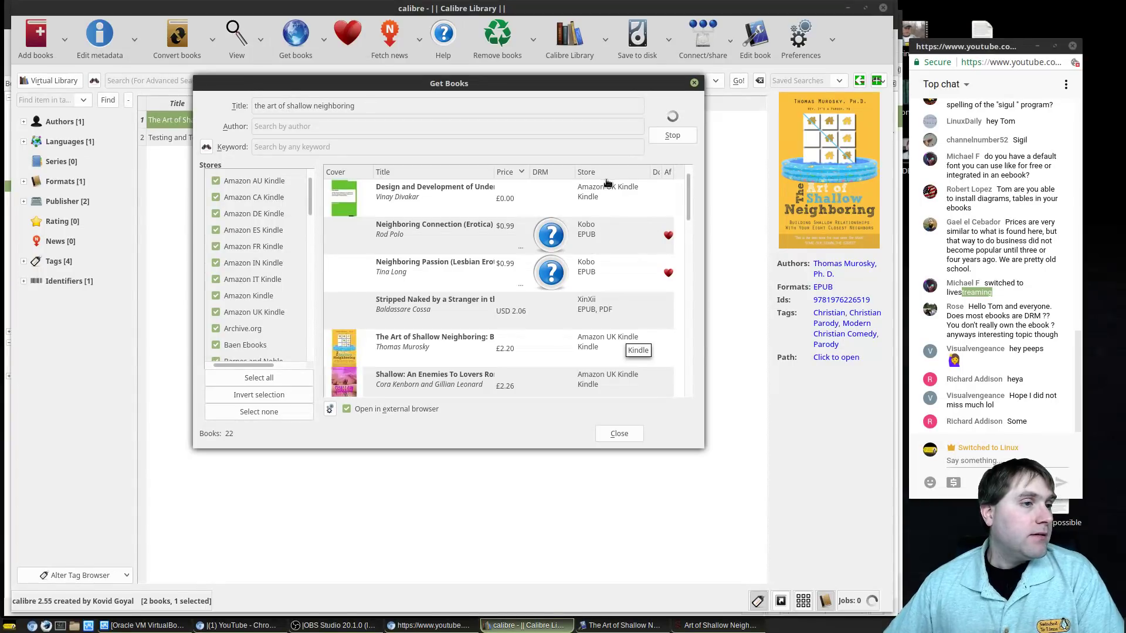
- Sort the store results by DRM and compare the locked and unlocked books
click(540, 172)
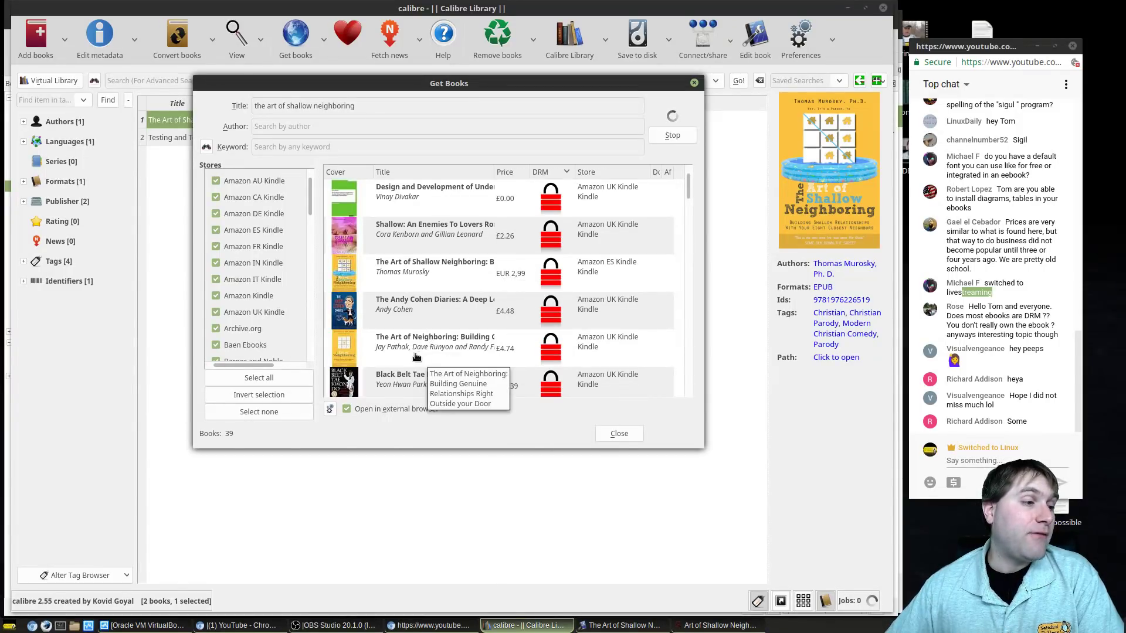
scroll(417, 271, down, 5)
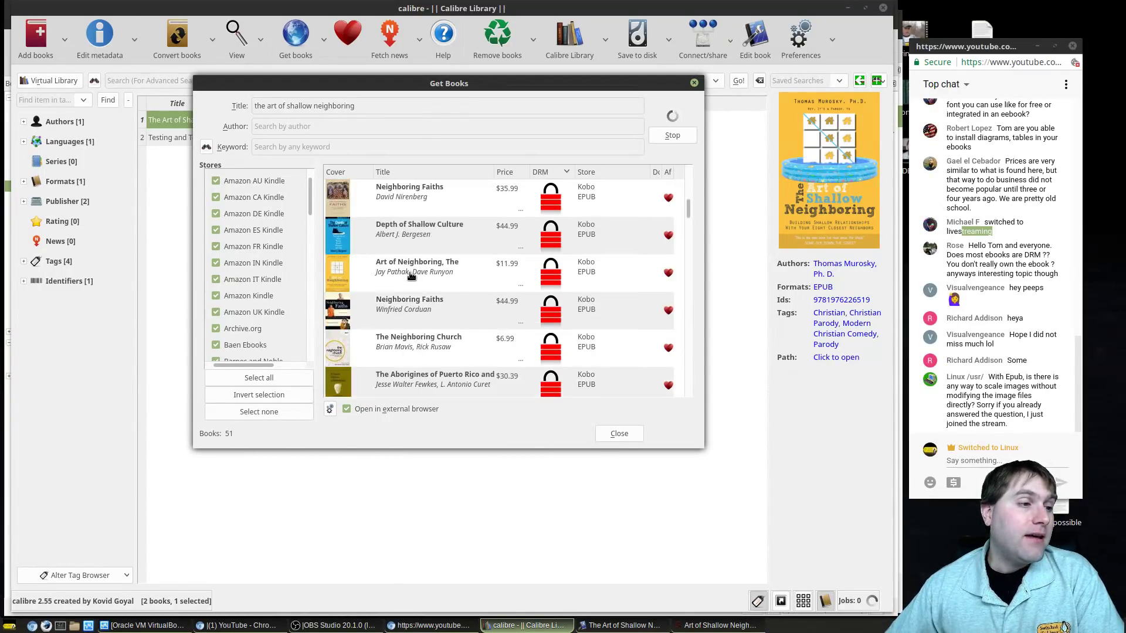
scroll(451, 269, down, 3)
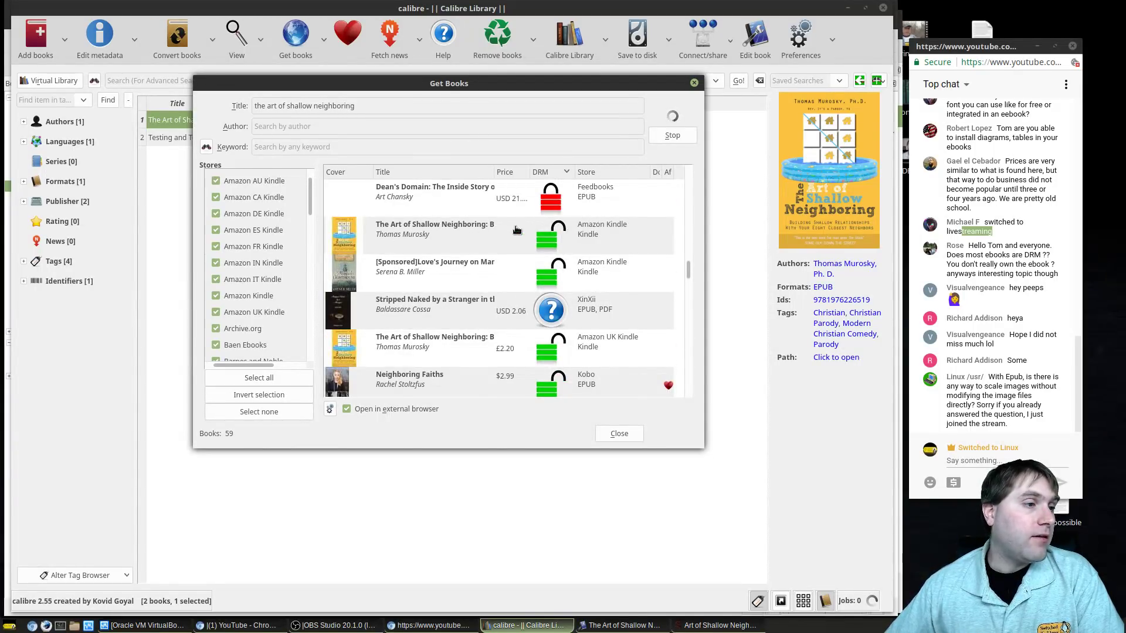
scroll(533, 328, down, 5)
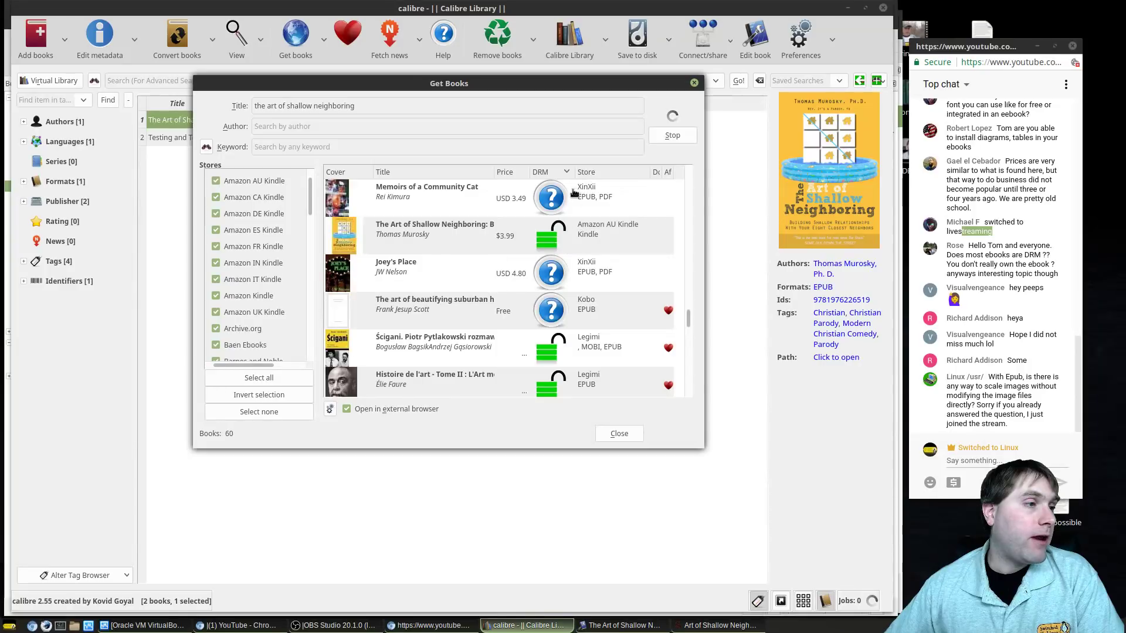
scroll(567, 254, up, 8)
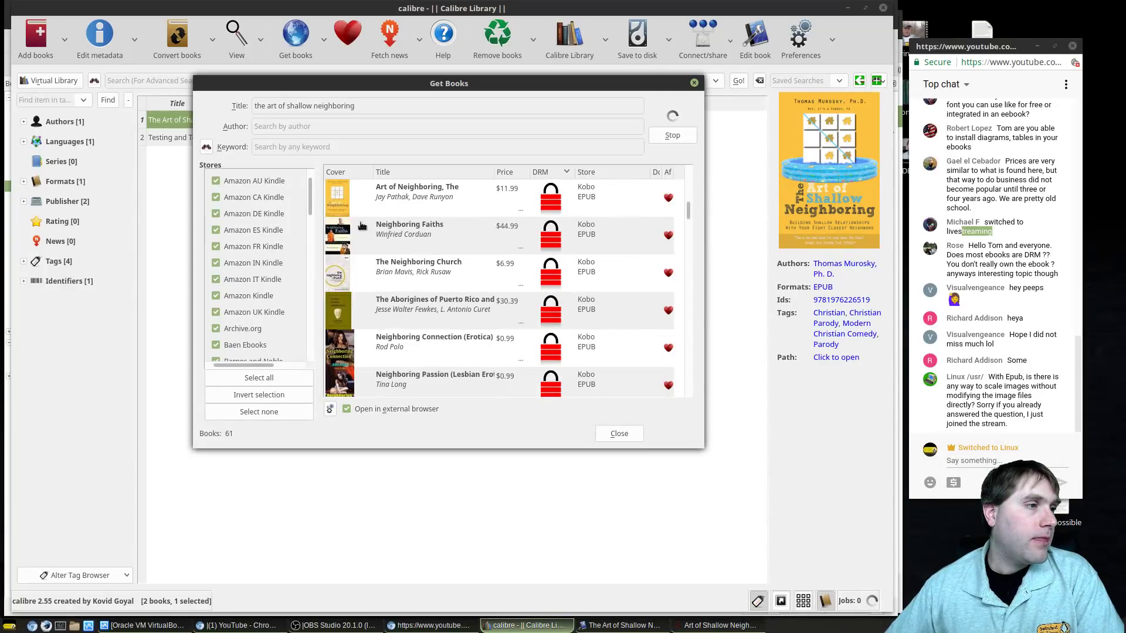
- Sort the store results by title and find the entries for The Art of Shallow Neighboring
click(396, 172)
scroll(427, 202, down, 10)
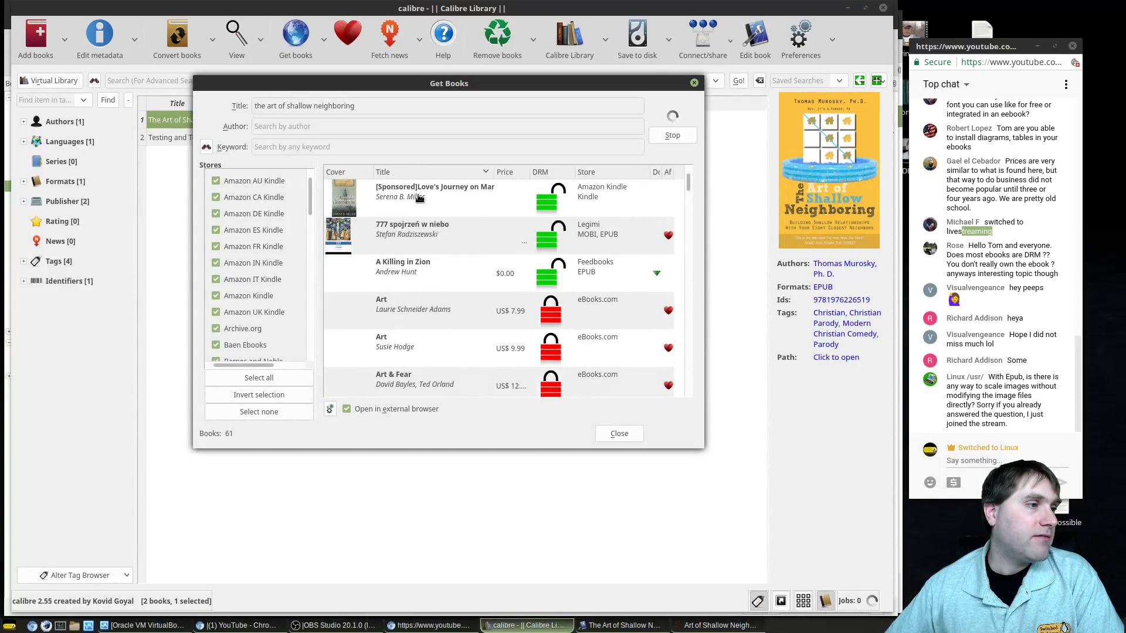
scroll(426, 202, down, 2)
- Search the stores again with the author's surname added, and examine each store's DRM status for the book
click(271, 126)
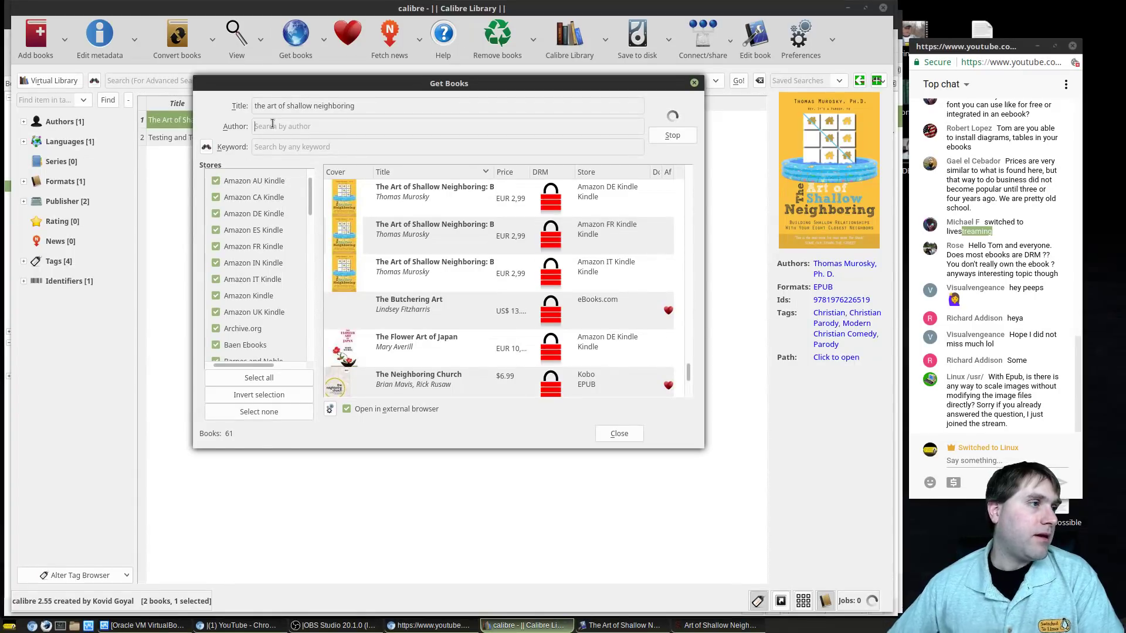
text(murosky)
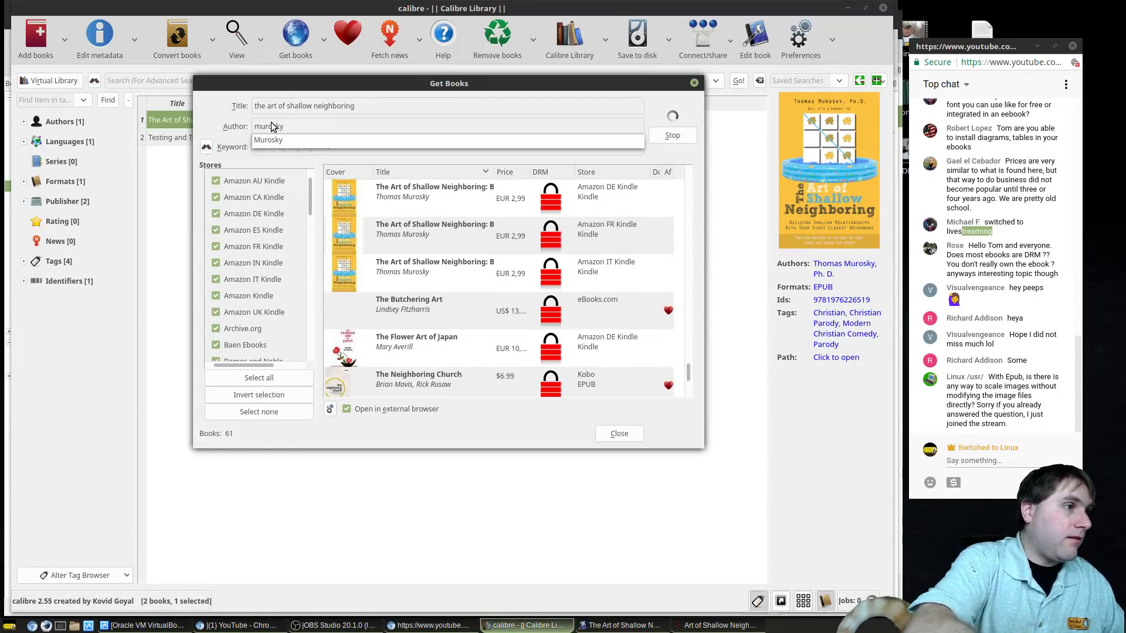
click(275, 139)
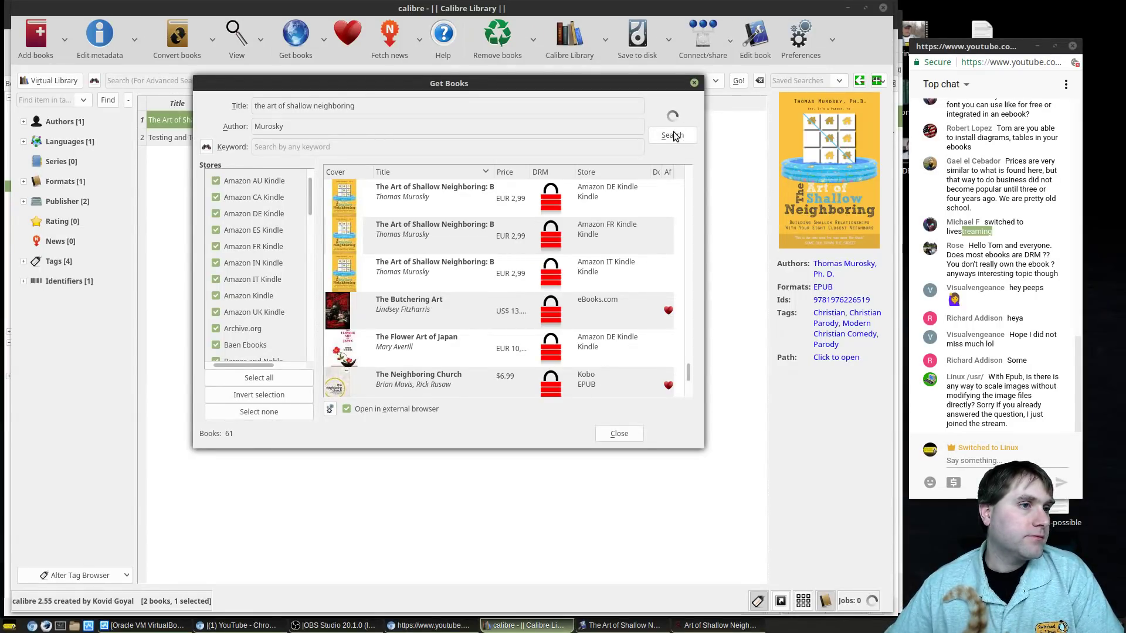
click(673, 136)
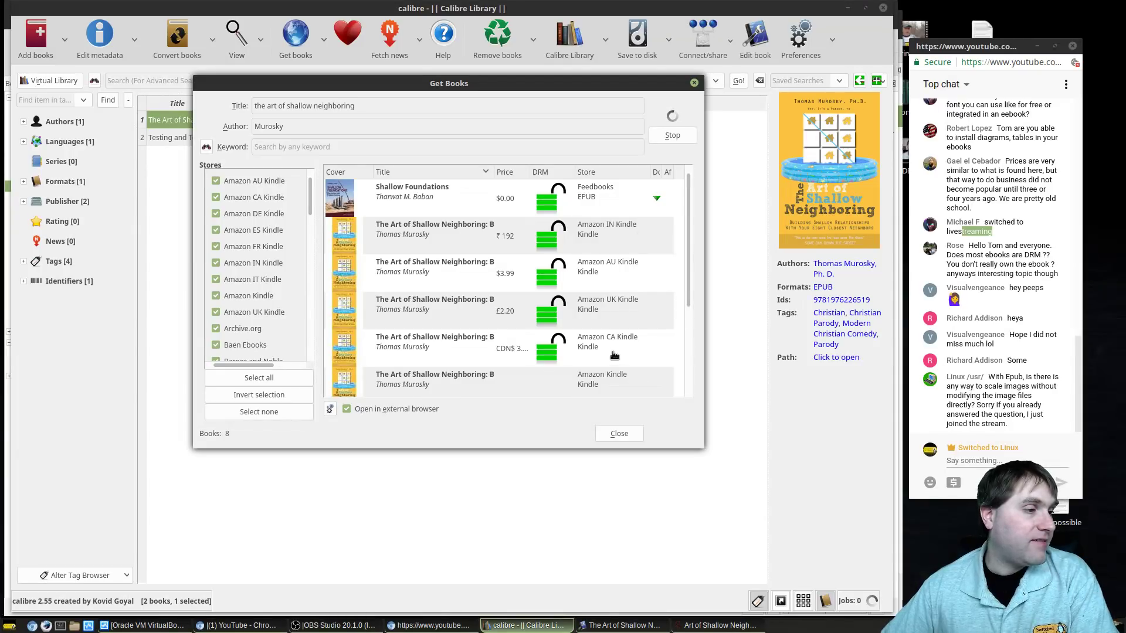
scroll(615, 358, down, 1)
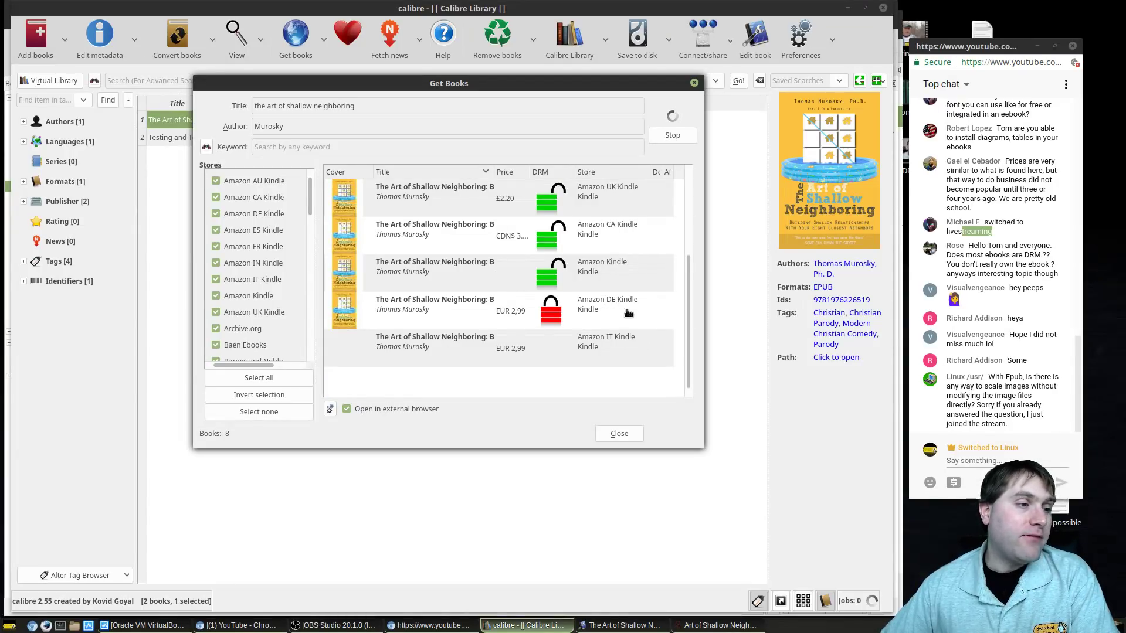
- Compare the DRM status of The Art of Shallow Neighboring across the regional Amazon Kindle stores
mouse_move(542, 320)
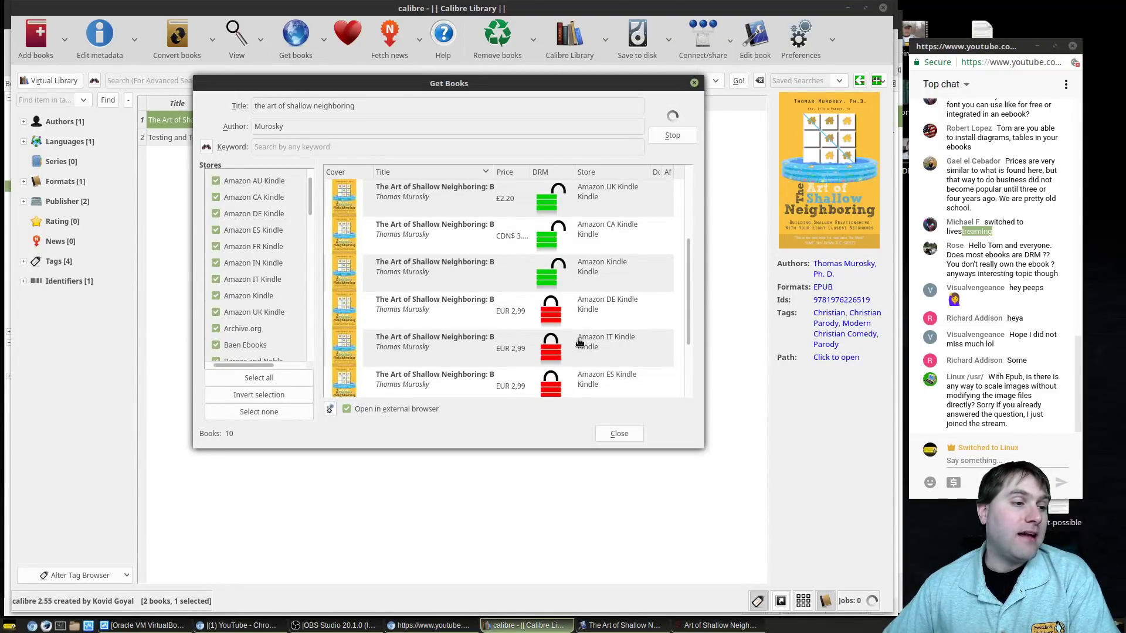
scroll(570, 344, down, 1)
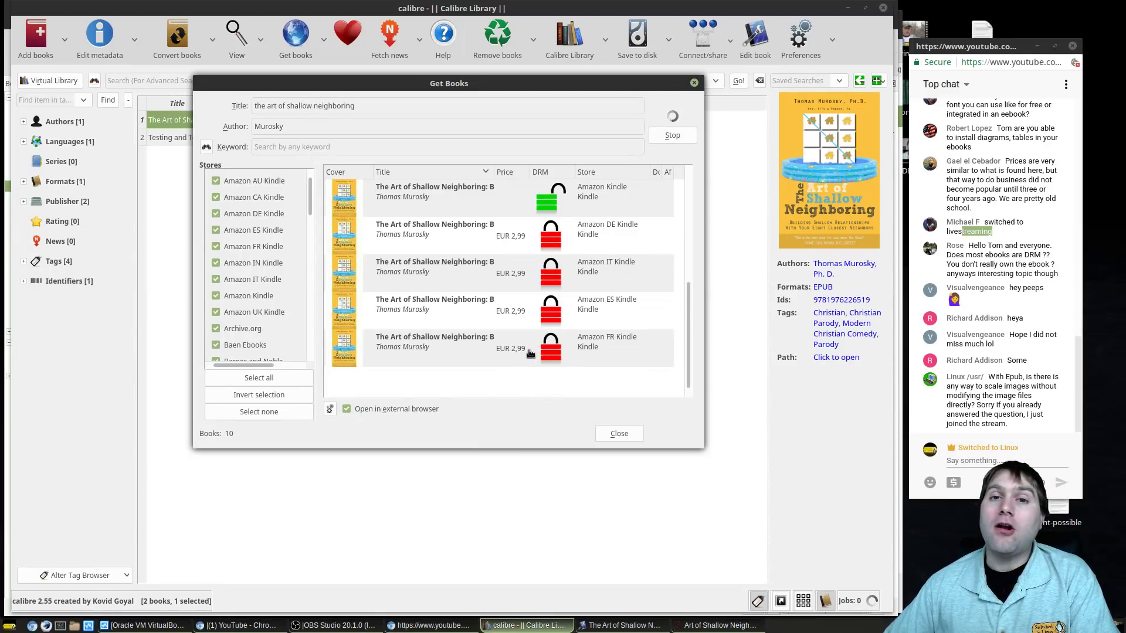
mouse_move(518, 364)
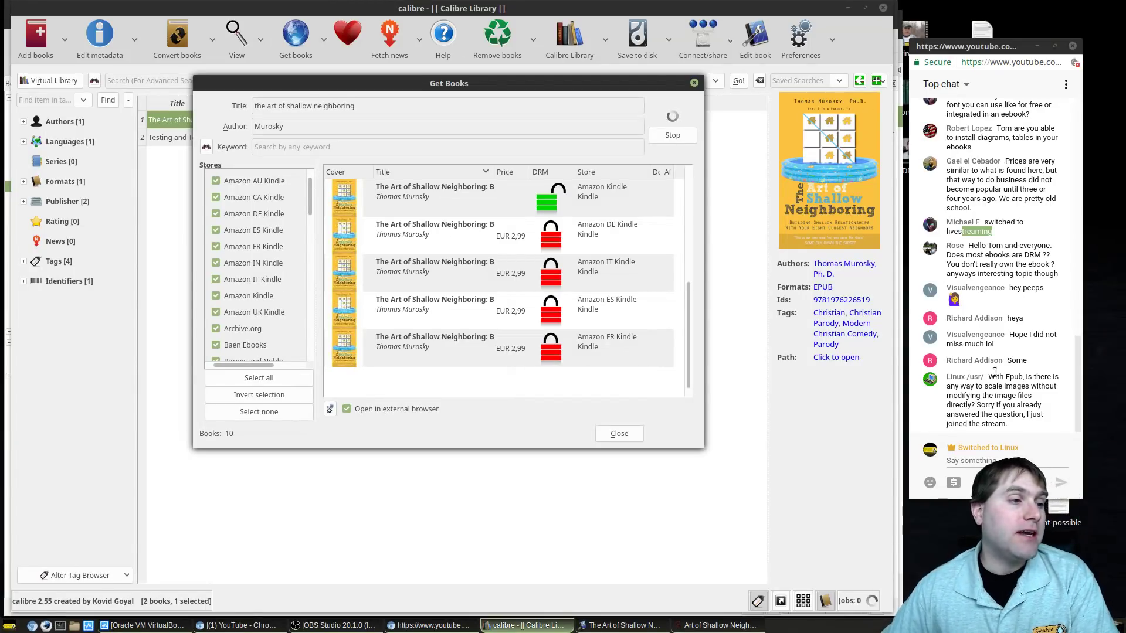
scroll(462, 266, up, 1)
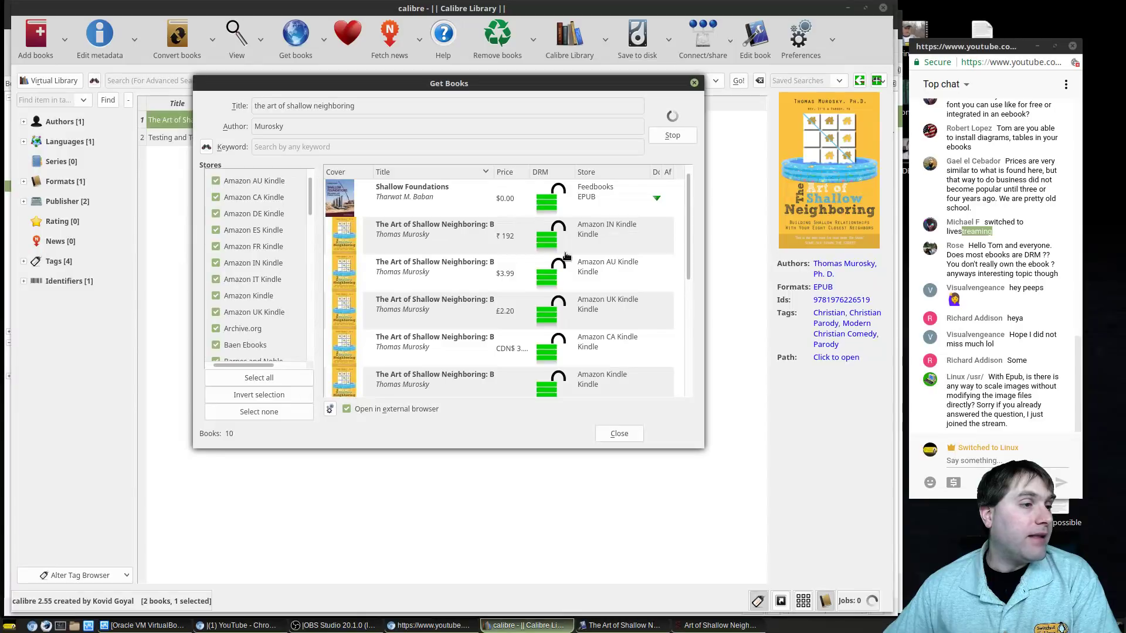
scroll(596, 276, down, 1)
scroll(579, 246, up, 2)
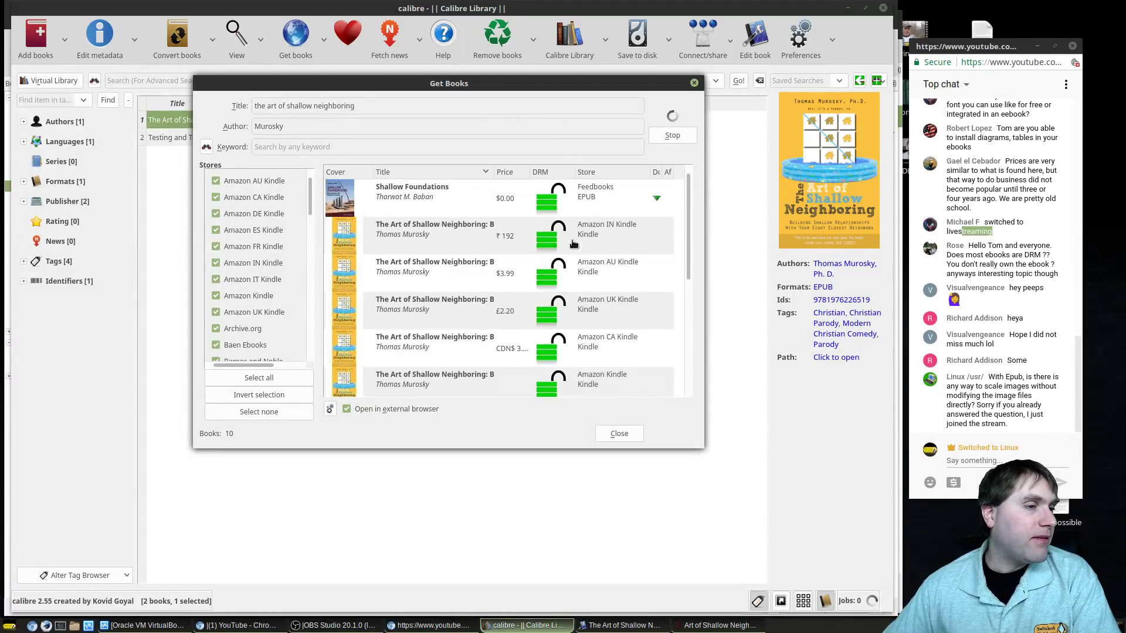
scroll(577, 283, down, 1)
scroll(577, 282, down, 1)
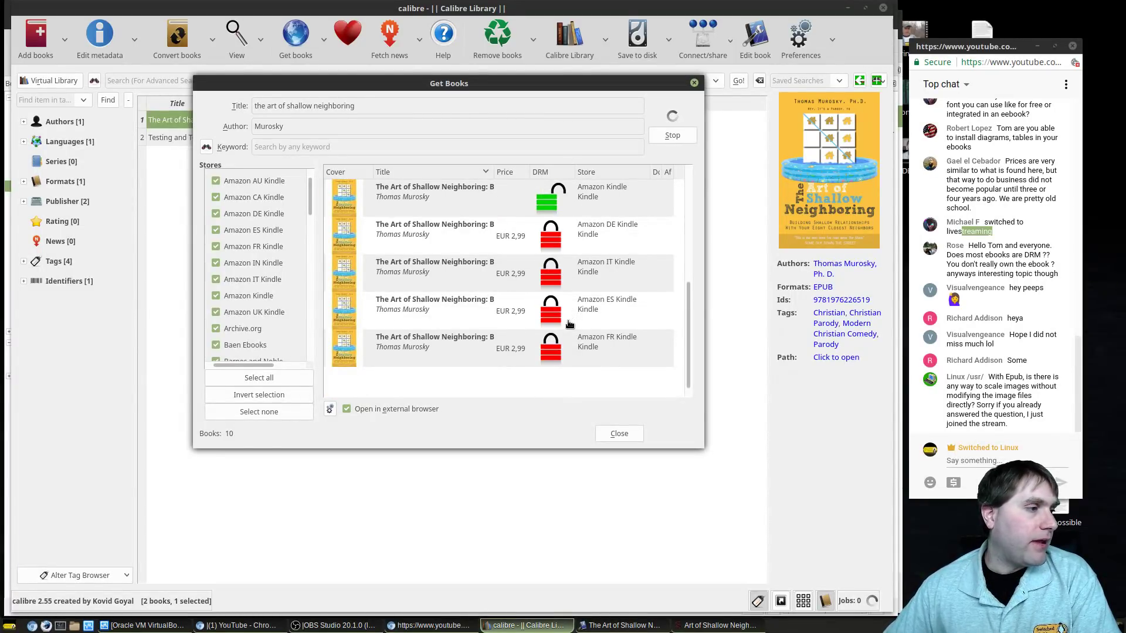
- Look through the list of stores included in the search
scroll(265, 243, down, 3)
scroll(265, 243, down, 4)
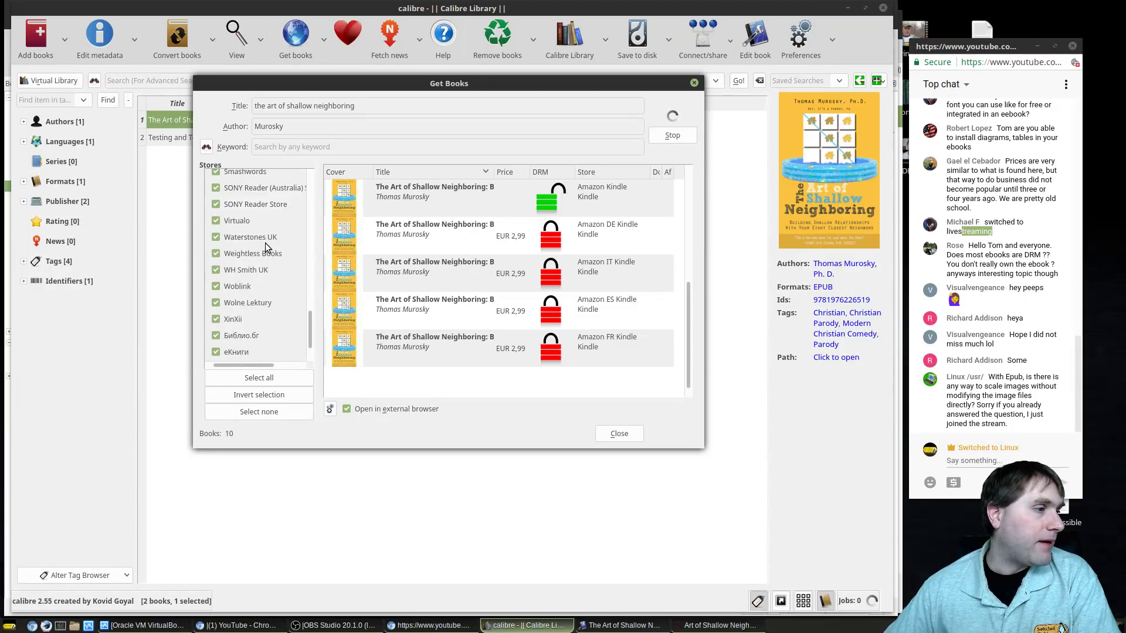
scroll(265, 244, up, 6)
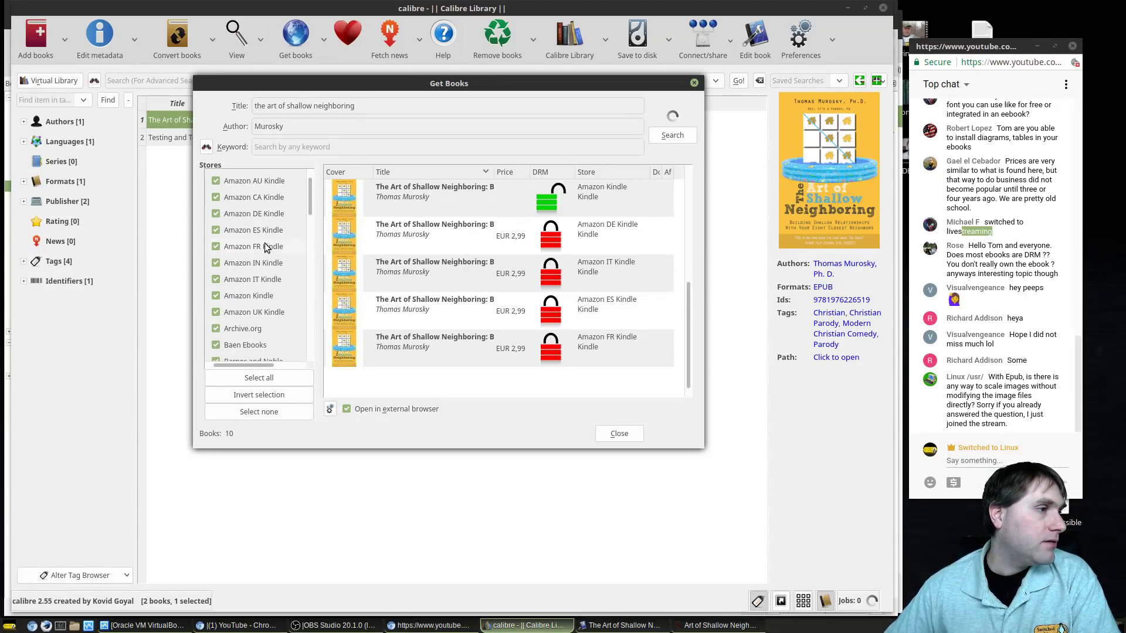
scroll(265, 243, down, 5)
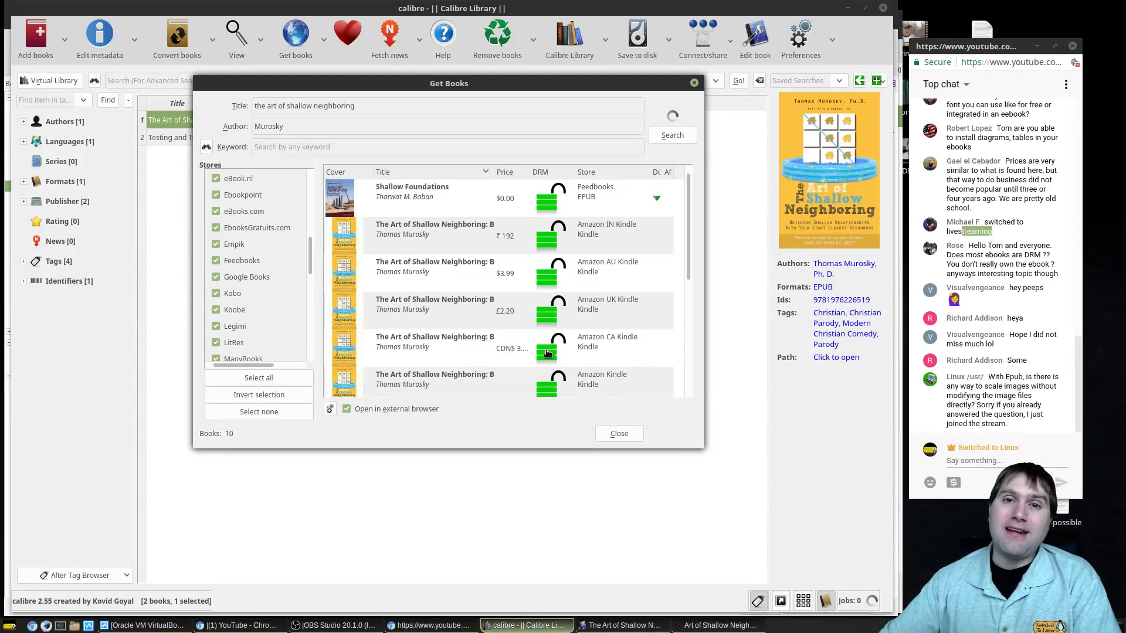
- Compare the prices of the DRM-free and DRM-locked listings of The Art of Shallow Neighboring
mouse_move(547, 352)
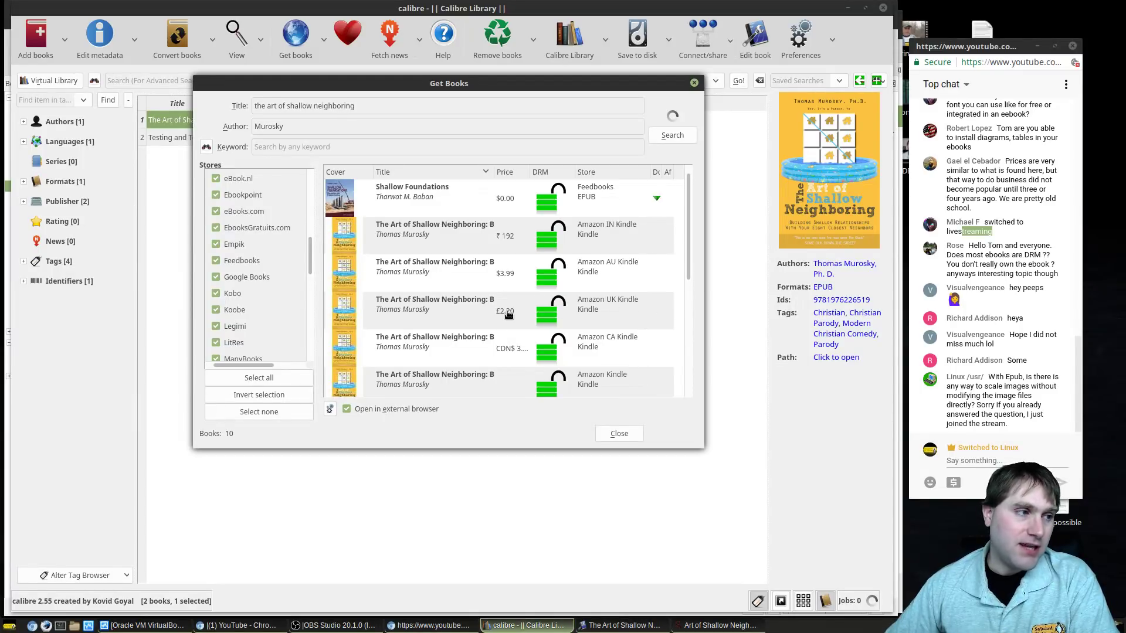
scroll(507, 314, down, 2)
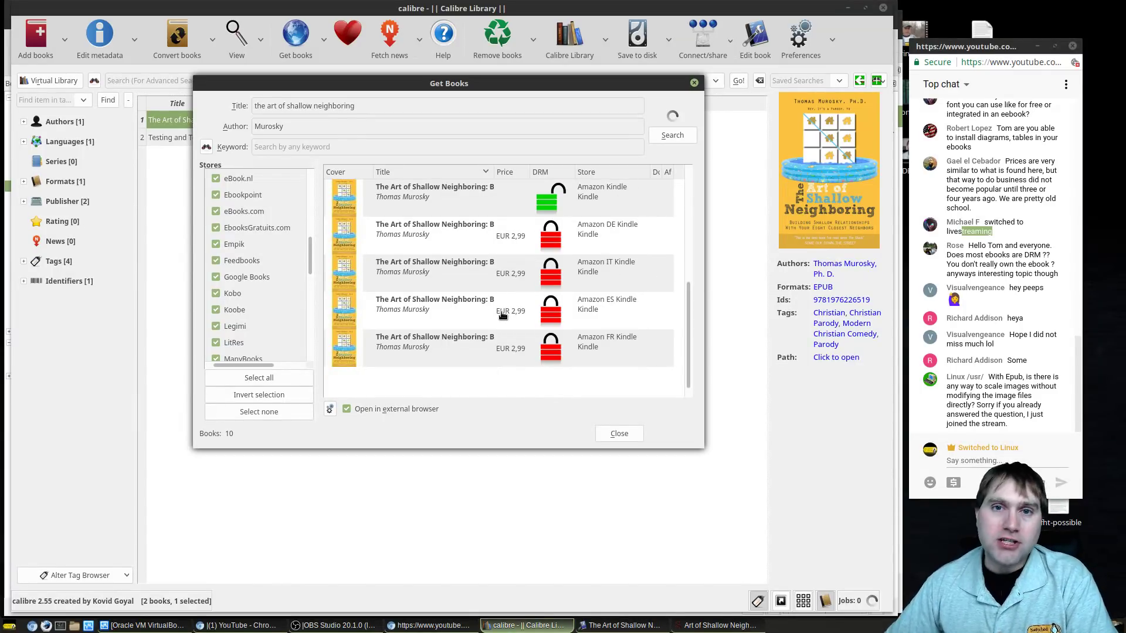
scroll(571, 286, up, 2)
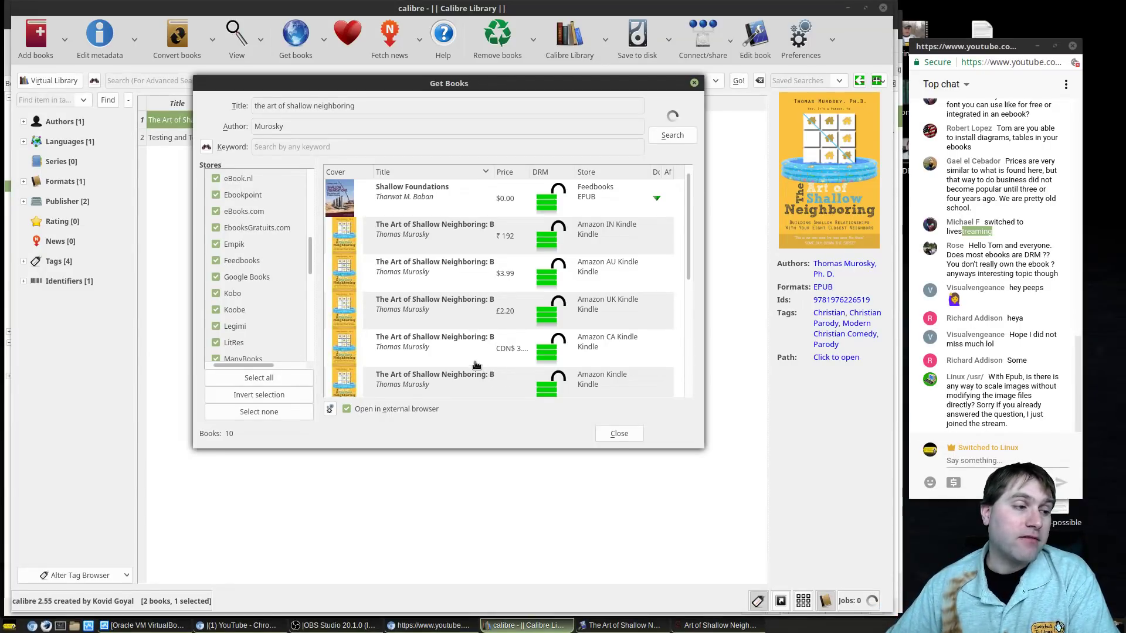
scroll(494, 333, down, 2)
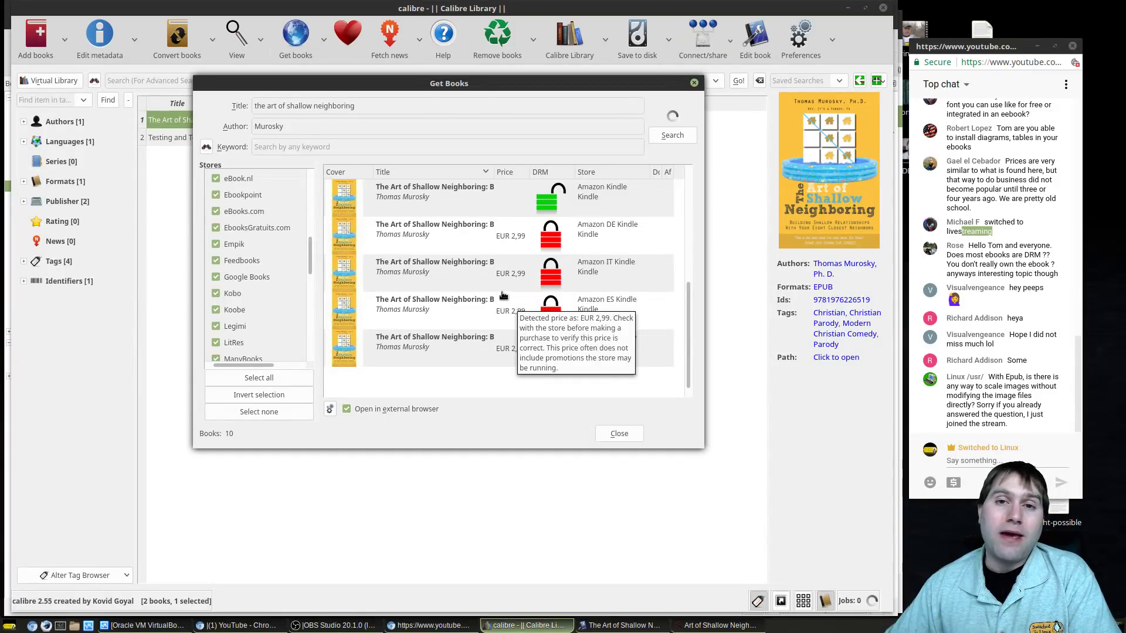
scroll(504, 299, up, 3)
mouse_move(549, 289)
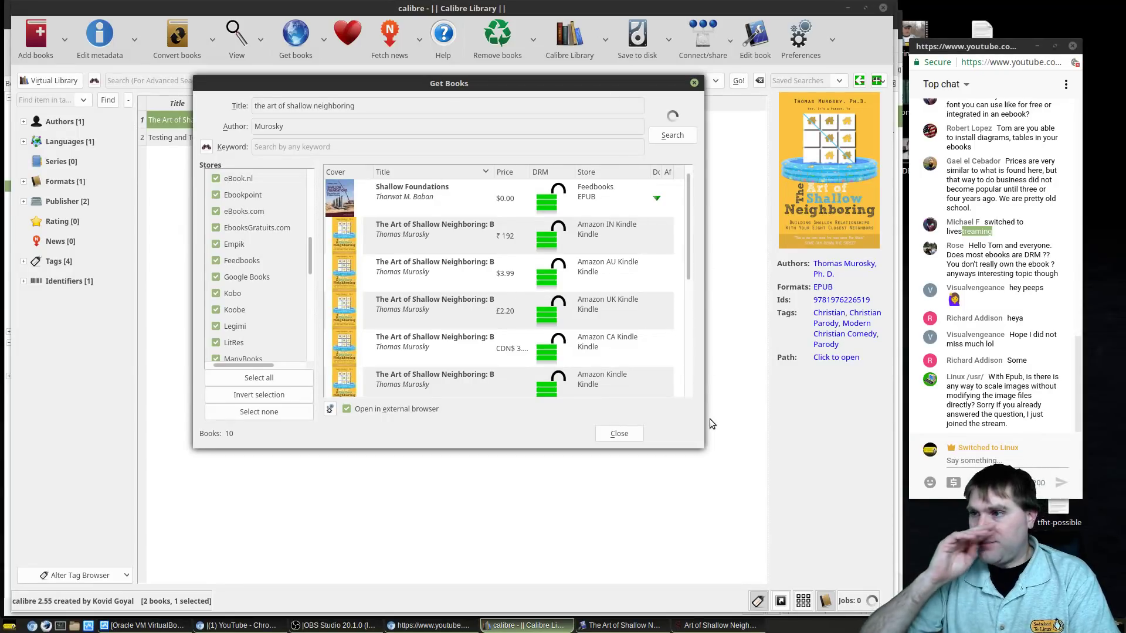
- Search the stores for the title "testing and temptations", keeping the same author filter
drag(355, 106, 180, 120)
text(testing and)
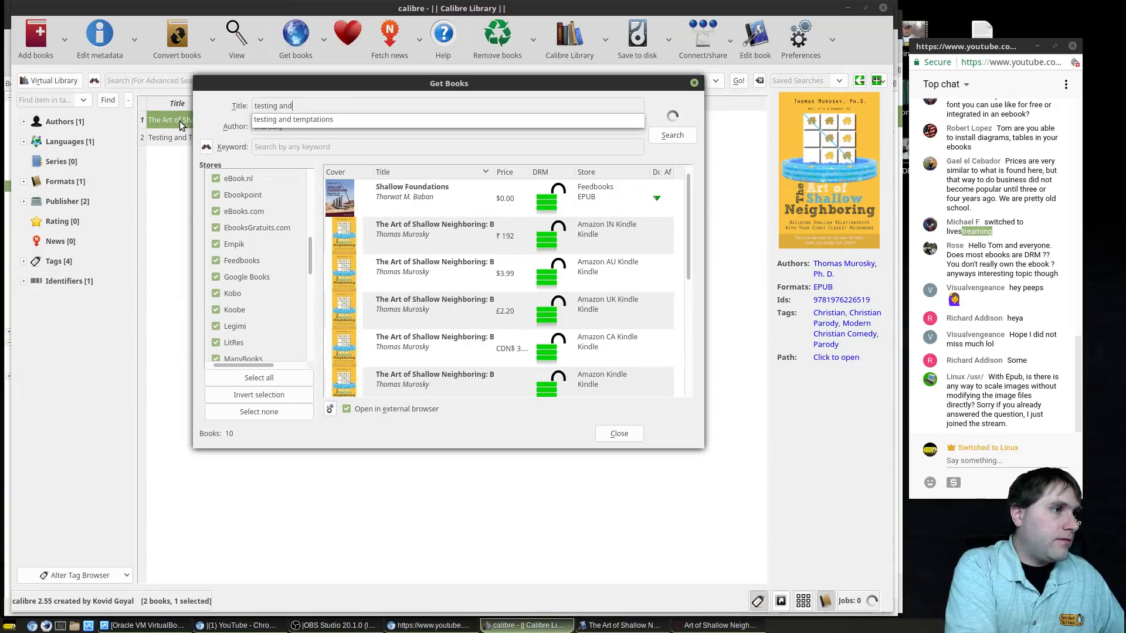
key(Down)
key(Return)
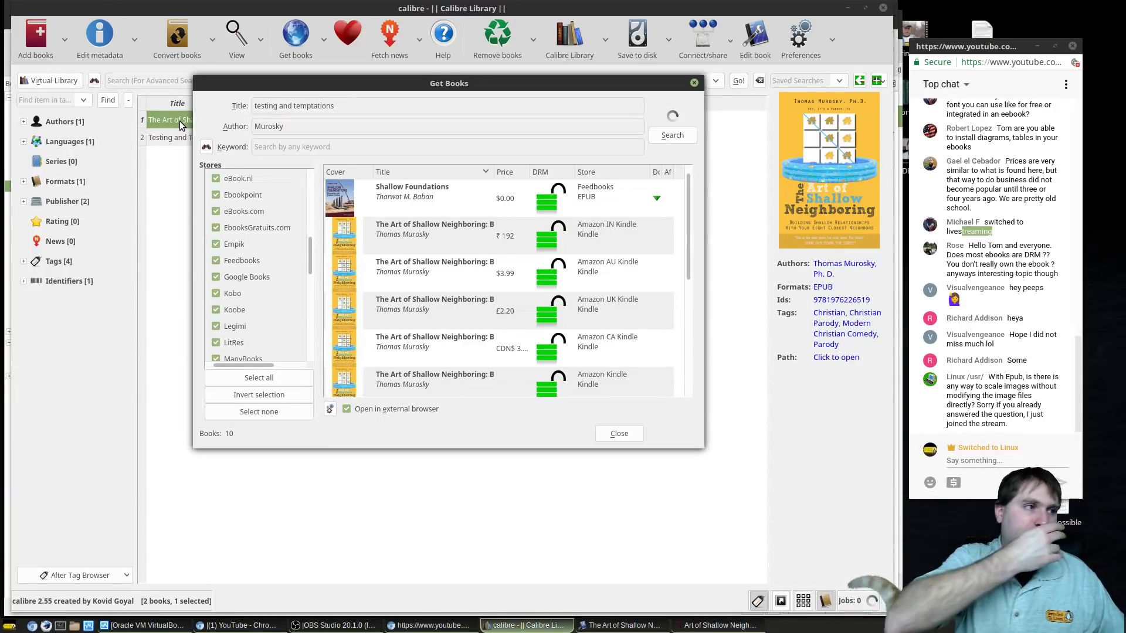
click(672, 135)
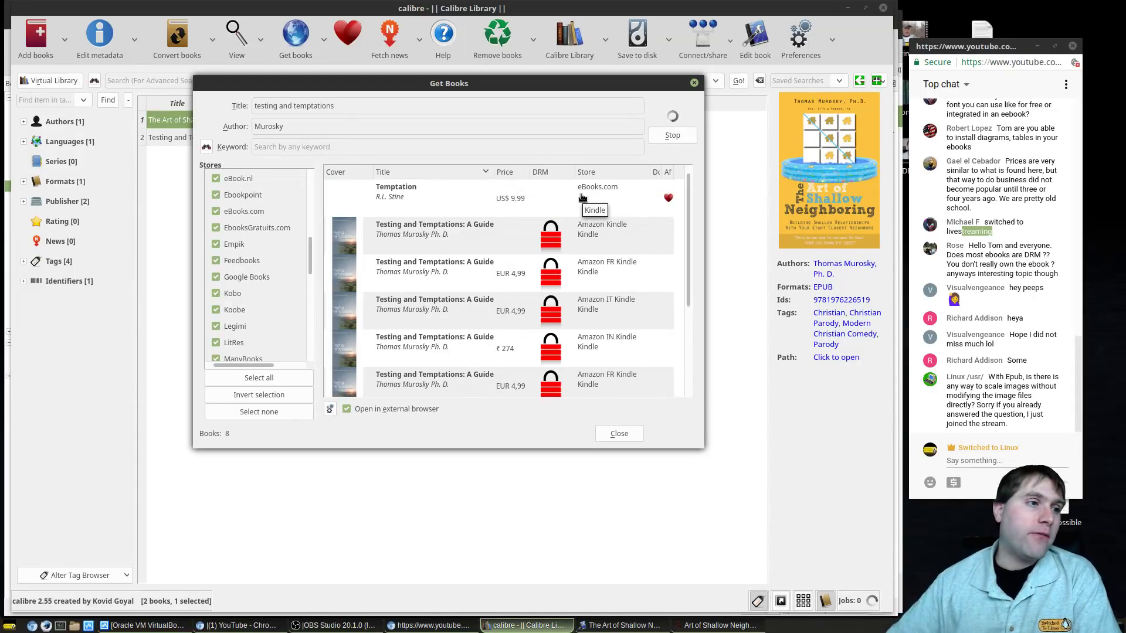
- Examine each store's price and DRM status for Testing and Temptations, and close the store search
scroll(619, 250, down, 2)
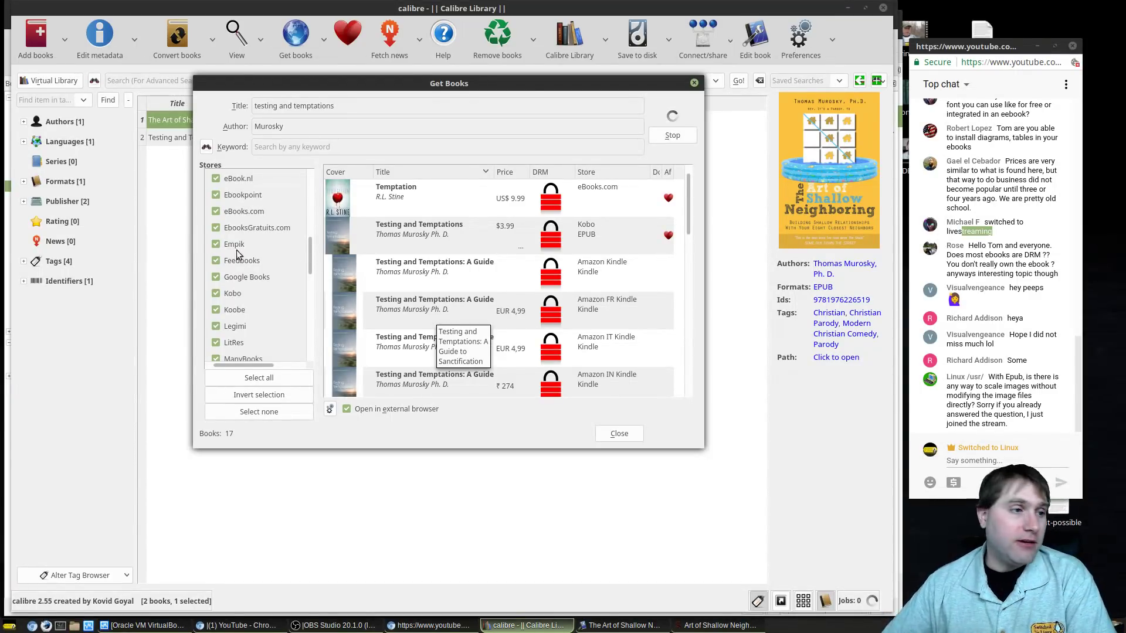
scroll(504, 264, down, 2)
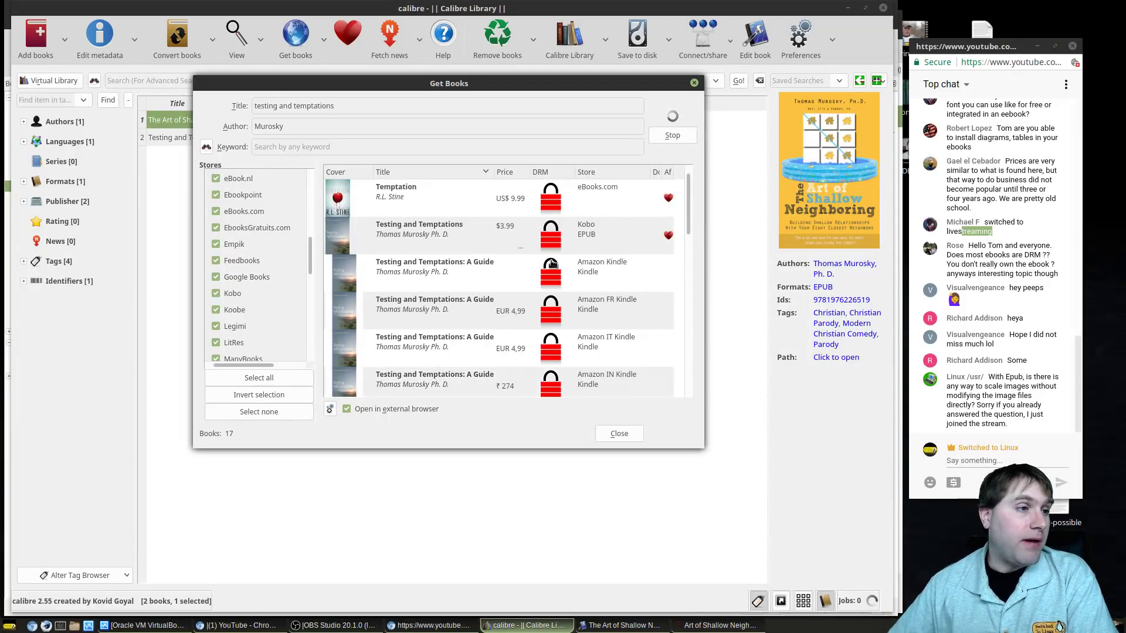
scroll(466, 259, up, 1)
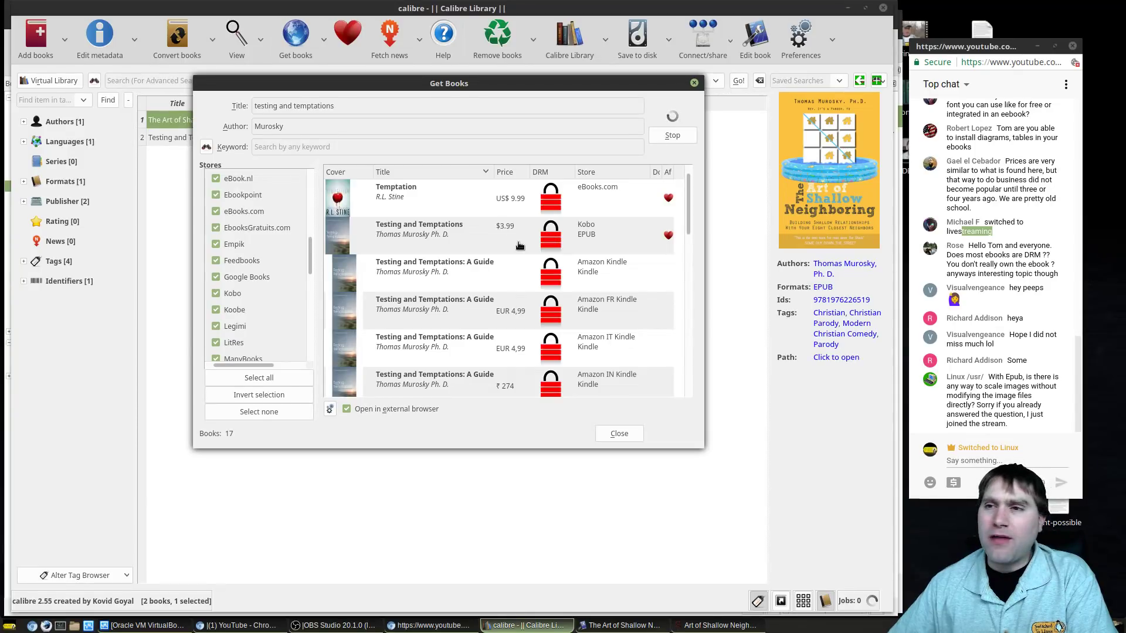
mouse_move(520, 245)
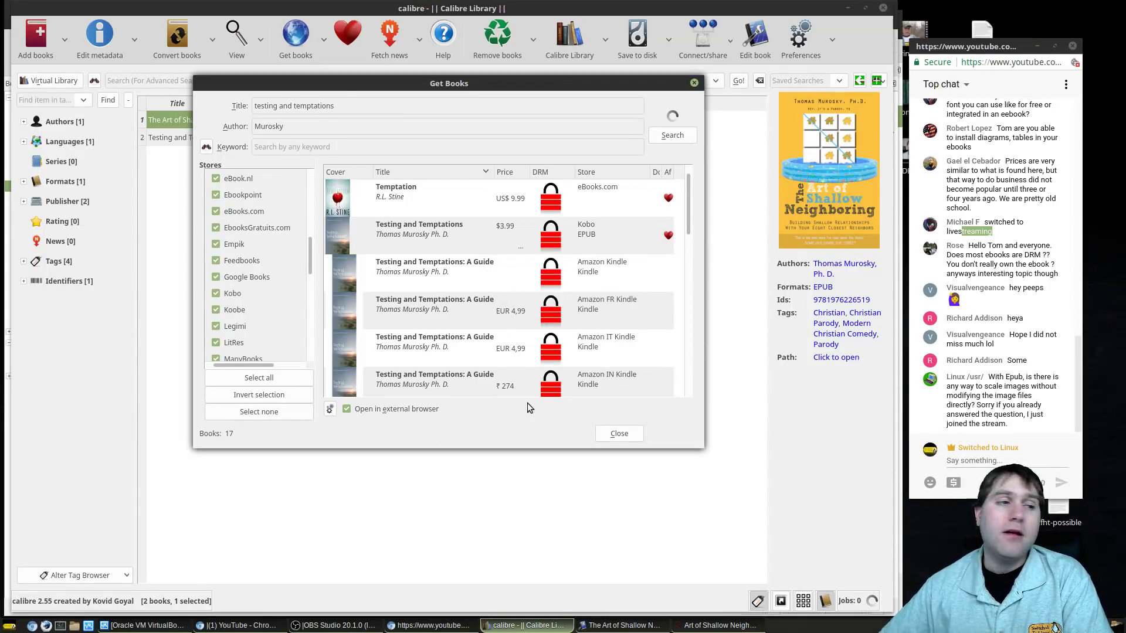
mouse_move(548, 393)
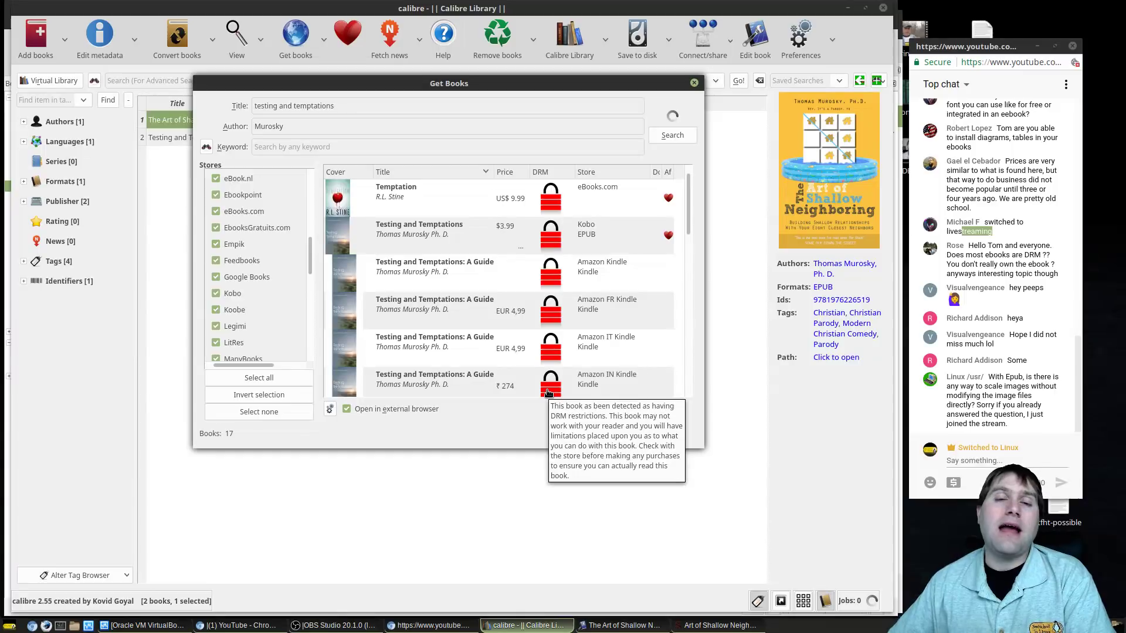
scroll(490, 286, down, 2)
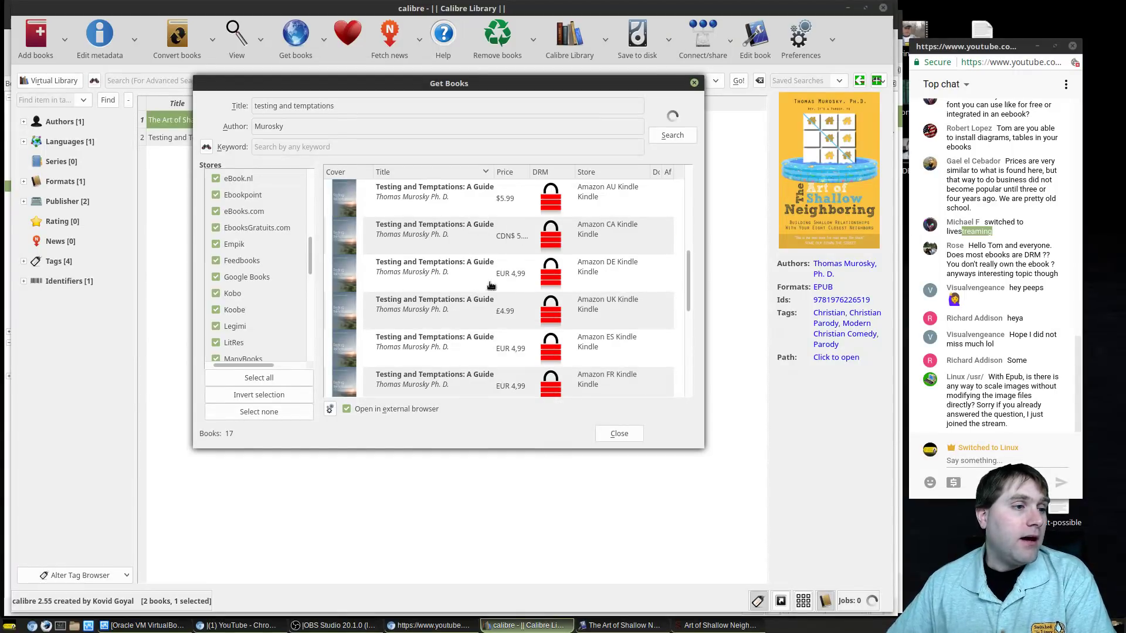
scroll(491, 286, down, 3)
scroll(597, 291, up, 3)
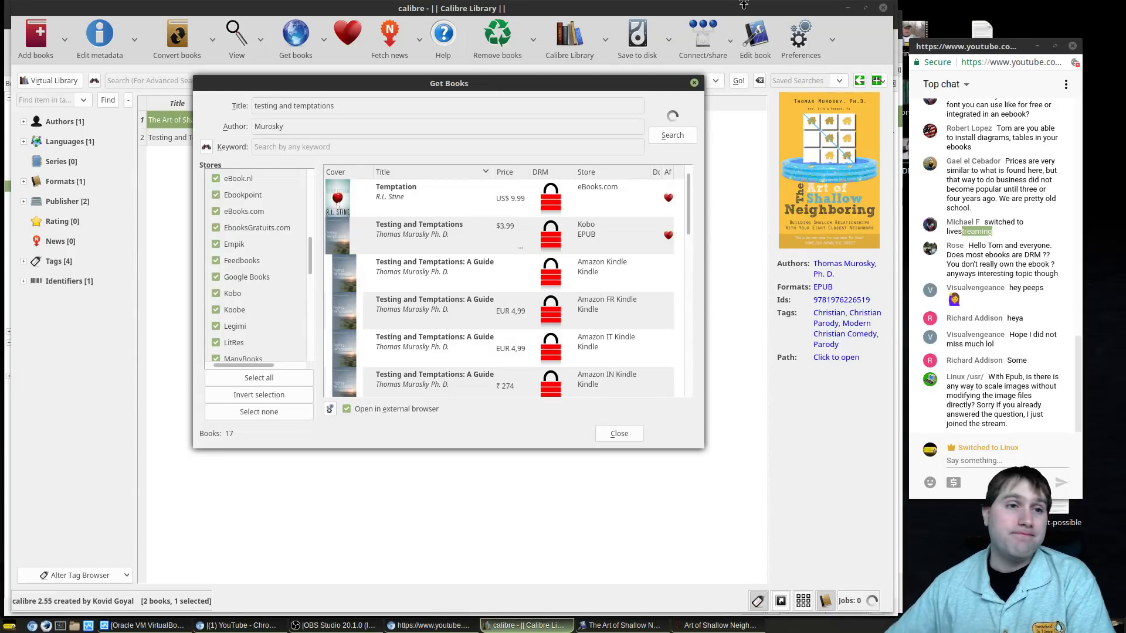
click(694, 83)
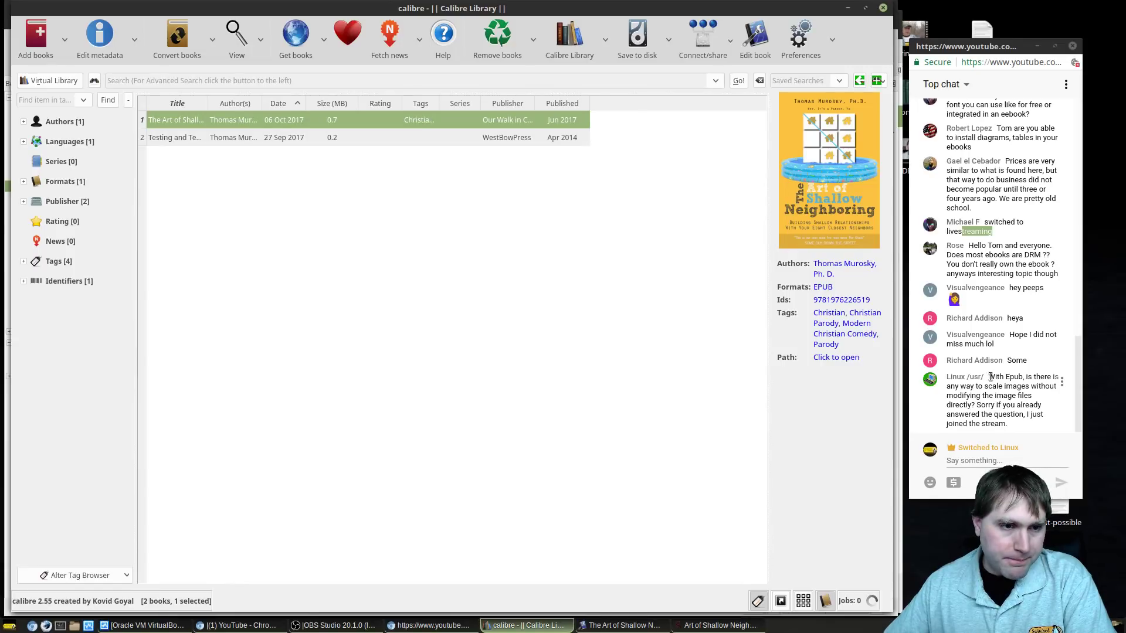
- Highlight the live chat question about scaling EPUB images without modifying the image files
drag(991, 375, 1025, 406)
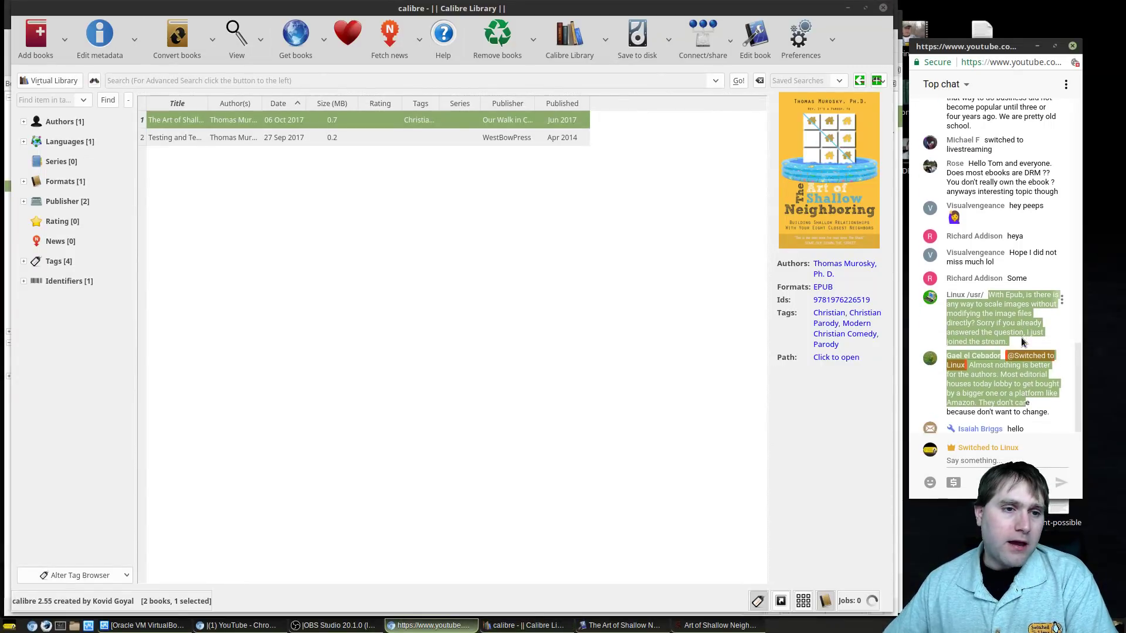
click(1007, 308)
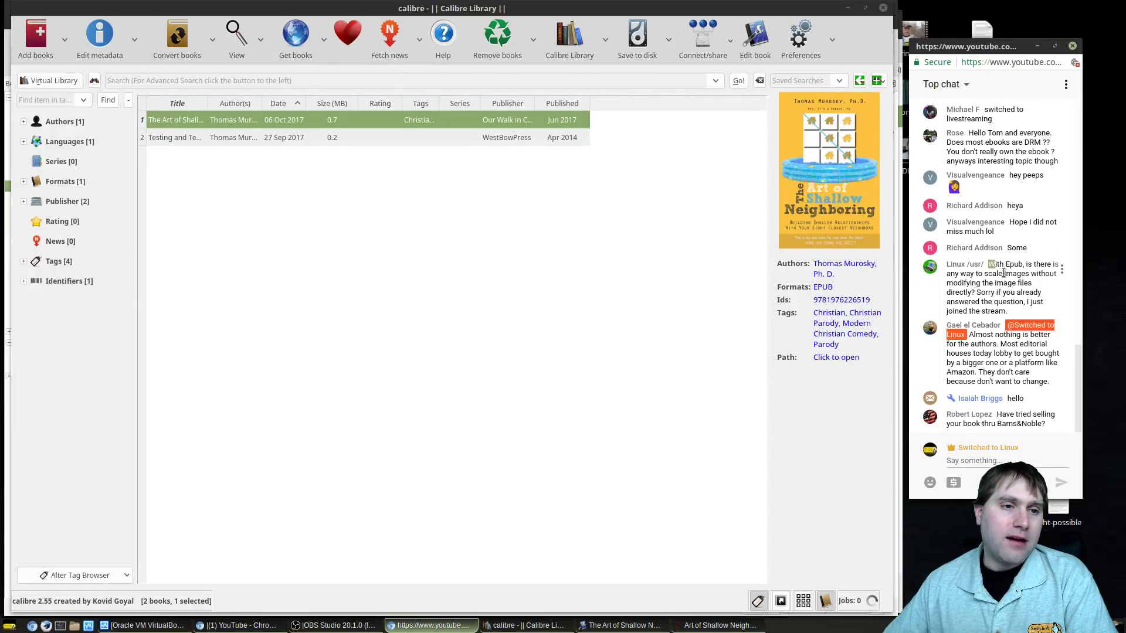
drag(989, 265, 1026, 320)
scroll(1024, 301, up, 1)
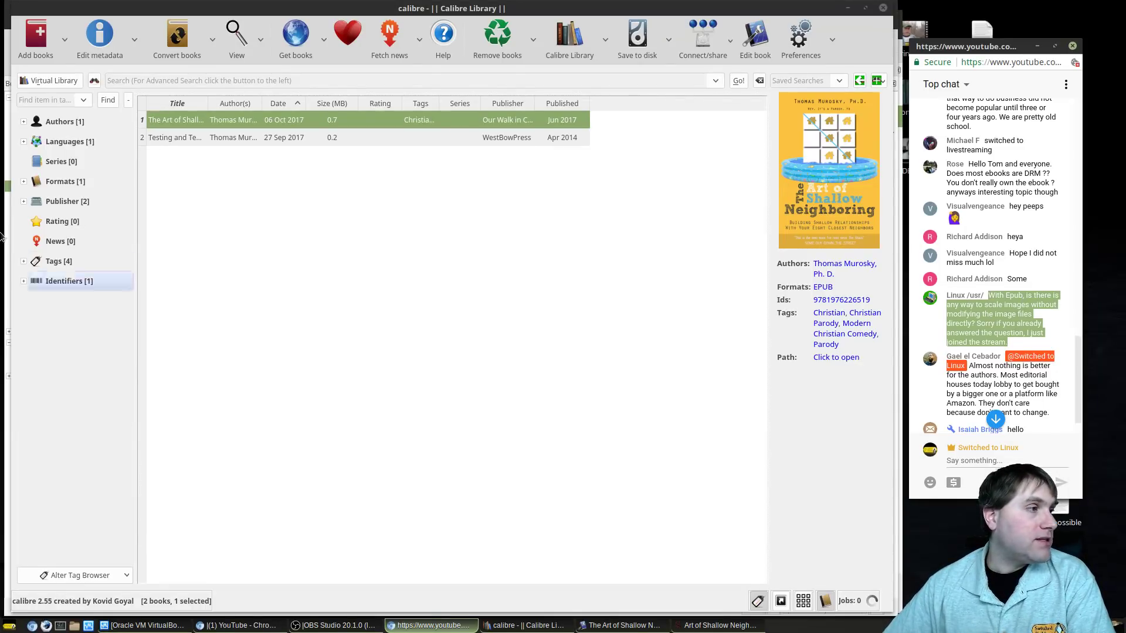
- Switch to Sigil, expand the Styles folder and examine the rules in title.css
click(848, 7)
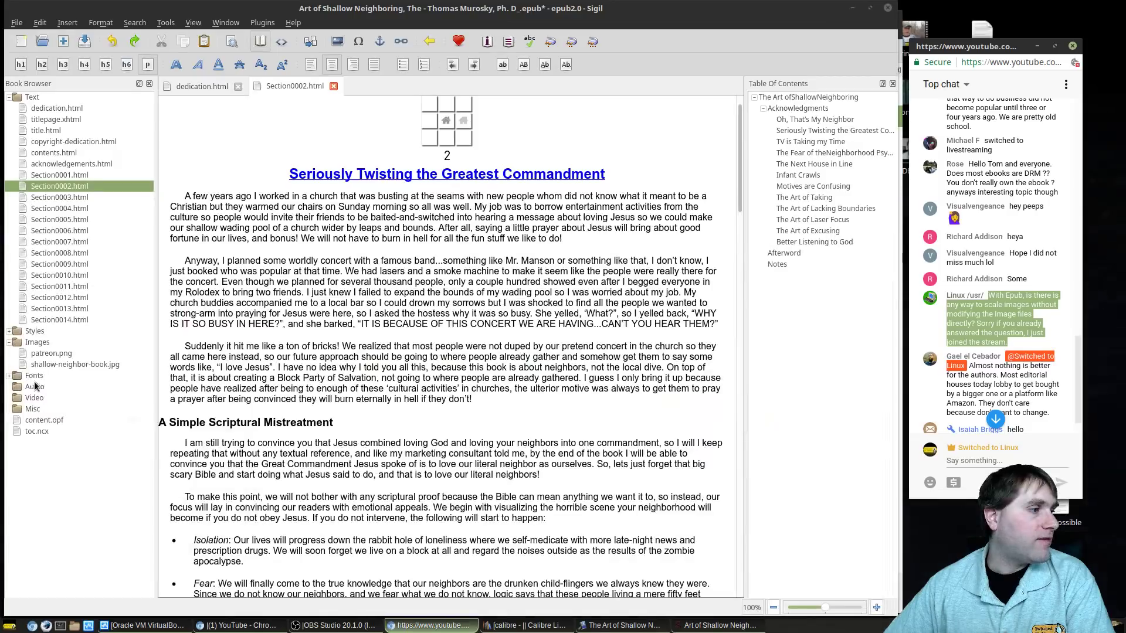
double_click(33, 332)
click(49, 343)
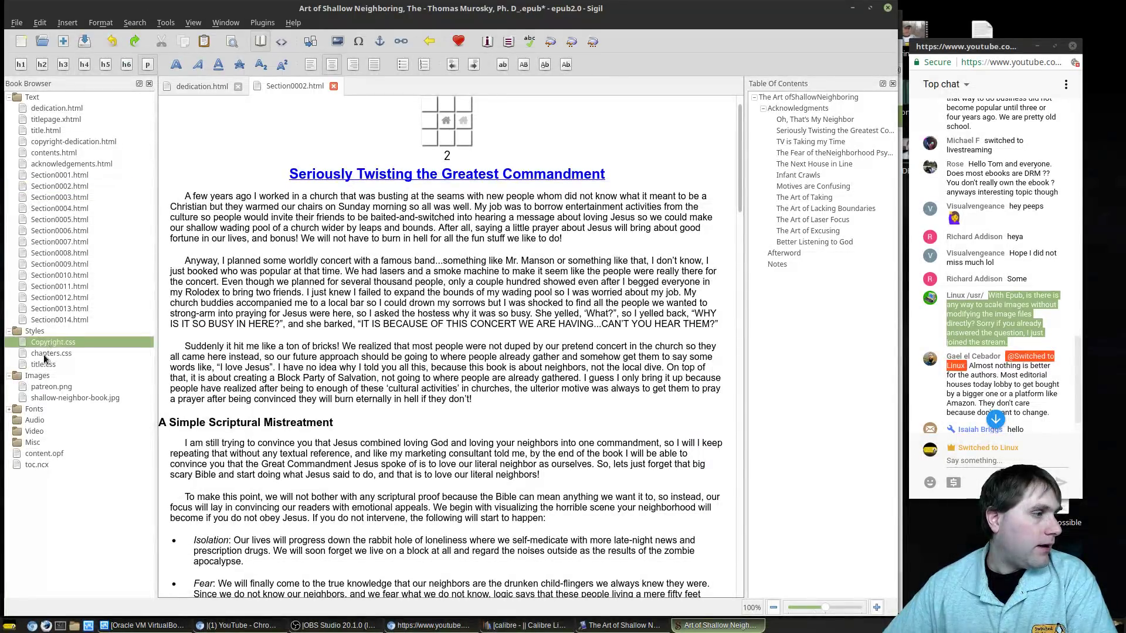
click(50, 353)
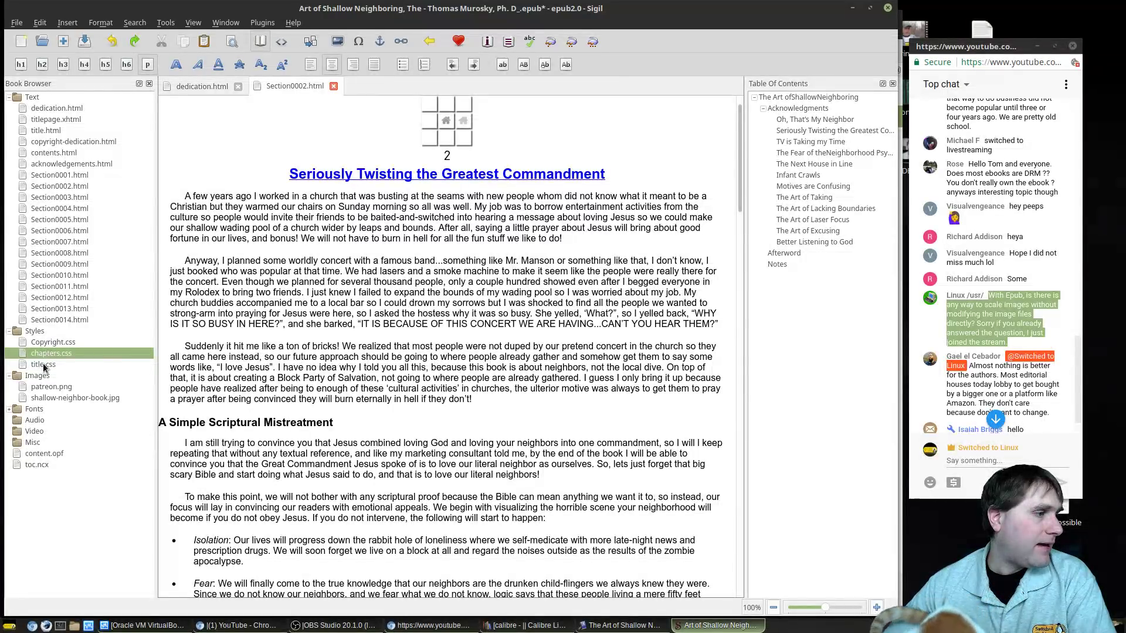
double_click(44, 365)
scroll(257, 218, down, 1)
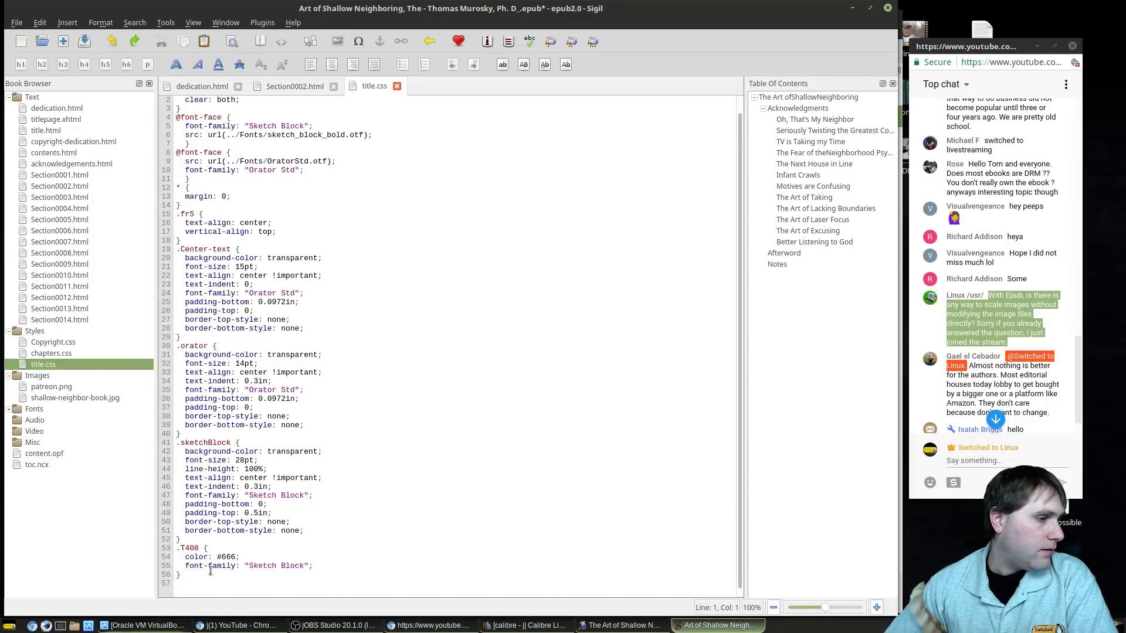
scroll(258, 419, up, 1)
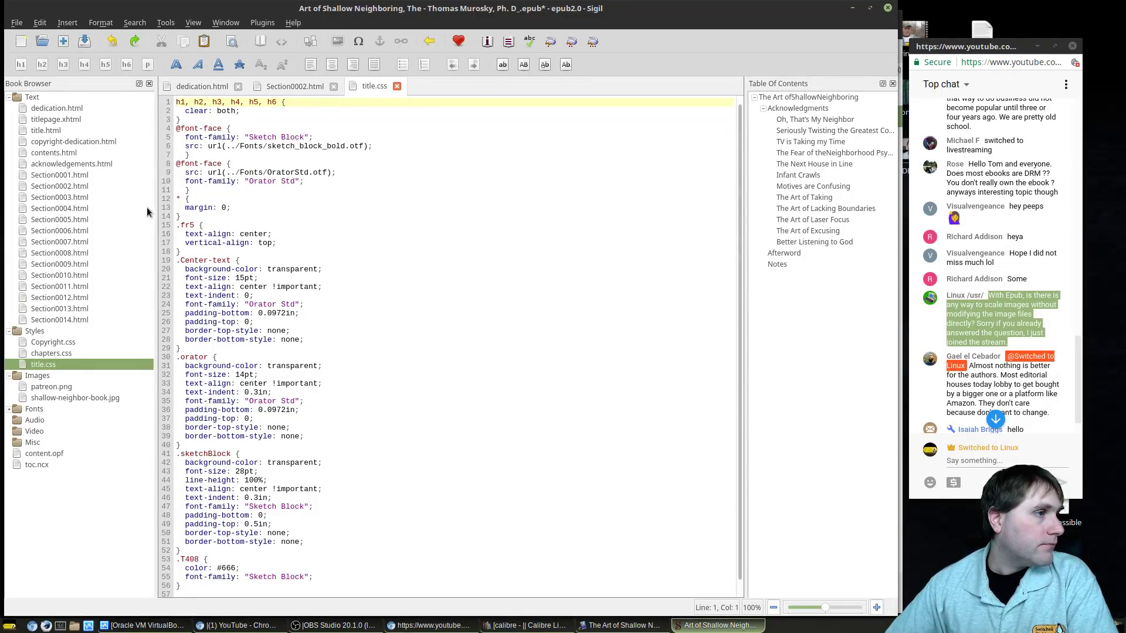
- Open the Copyright.css and chapters.css stylesheets for review, and open the titlepage.xhtml cover page
double_click(51, 343)
double_click(46, 353)
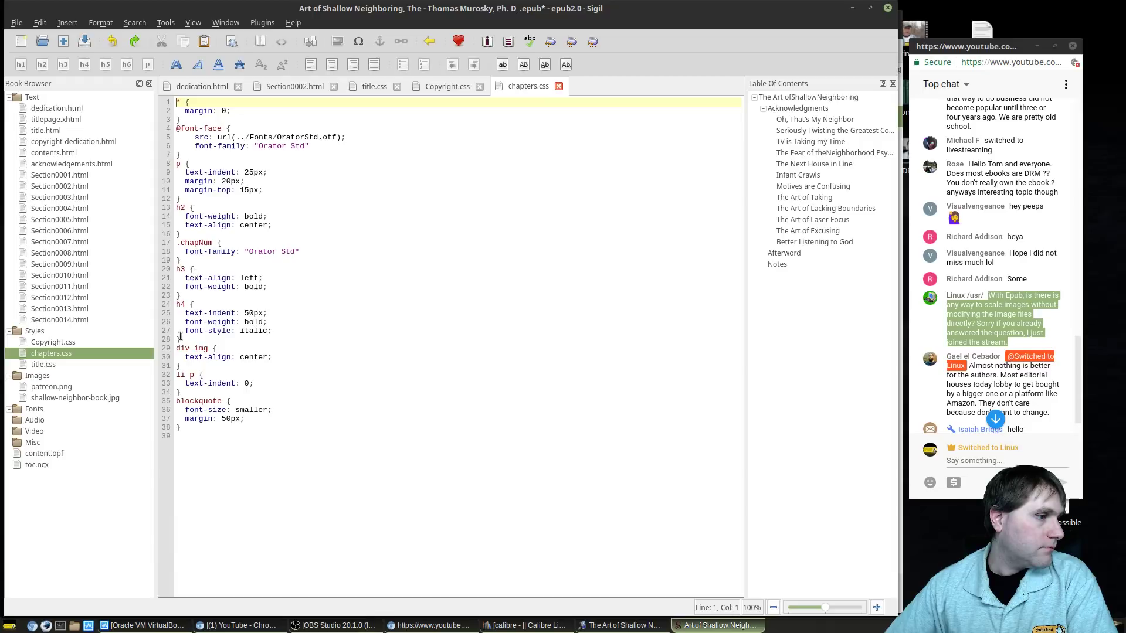
double_click(41, 121)
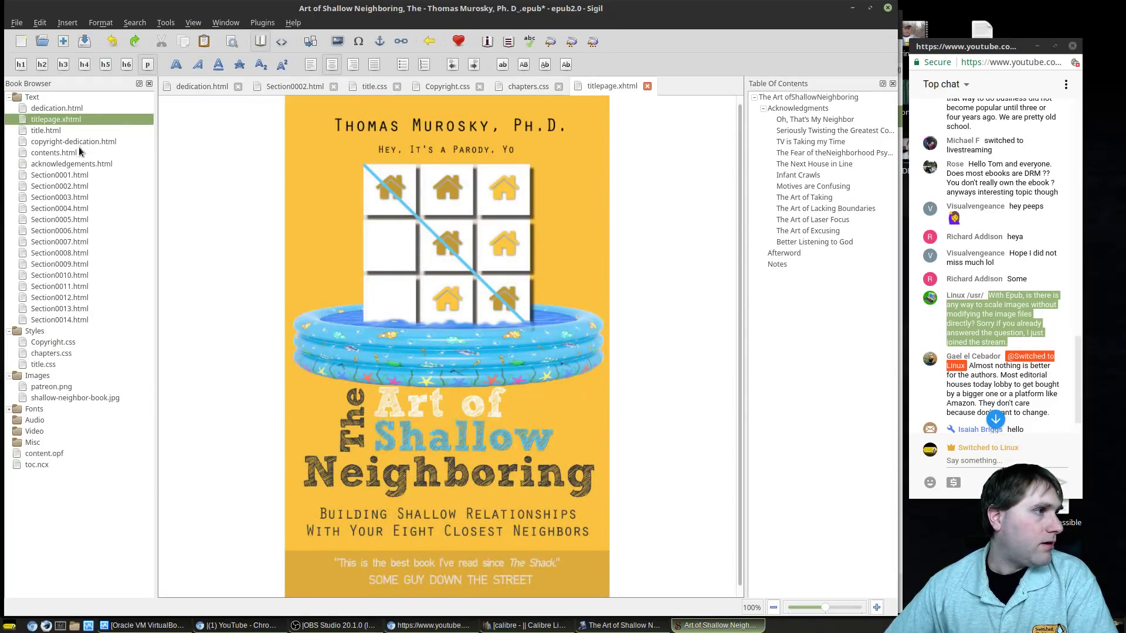
- Show the source code of titlepage.xhtml and highlight the cover image's height value and the SVG's 100% width
click(282, 41)
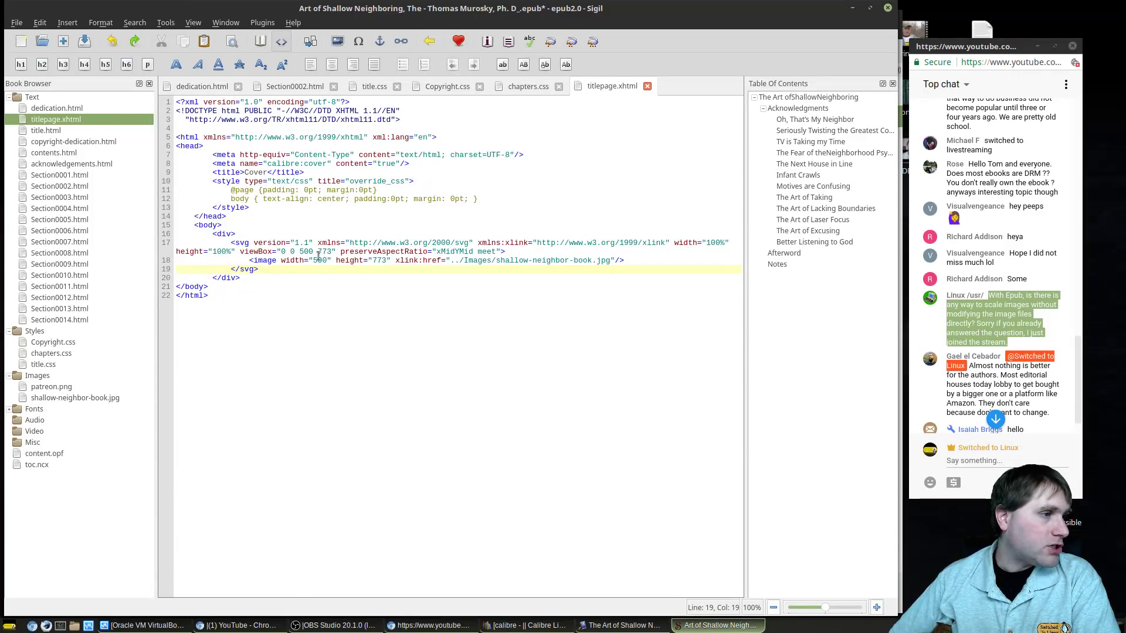
drag(364, 260, 380, 258)
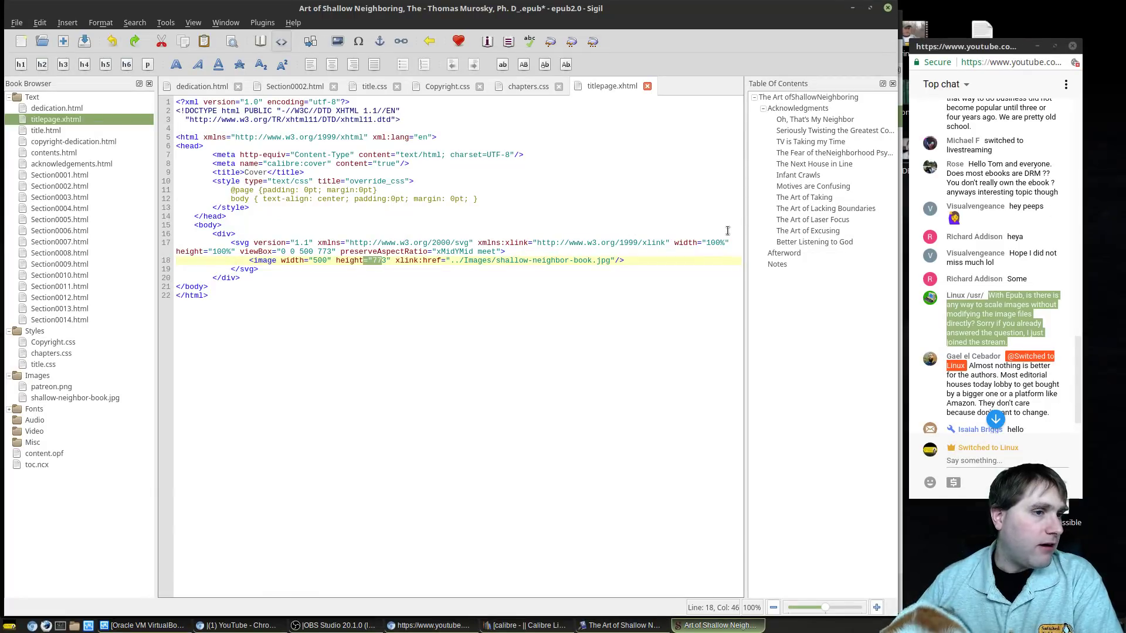
drag(706, 244, 725, 245)
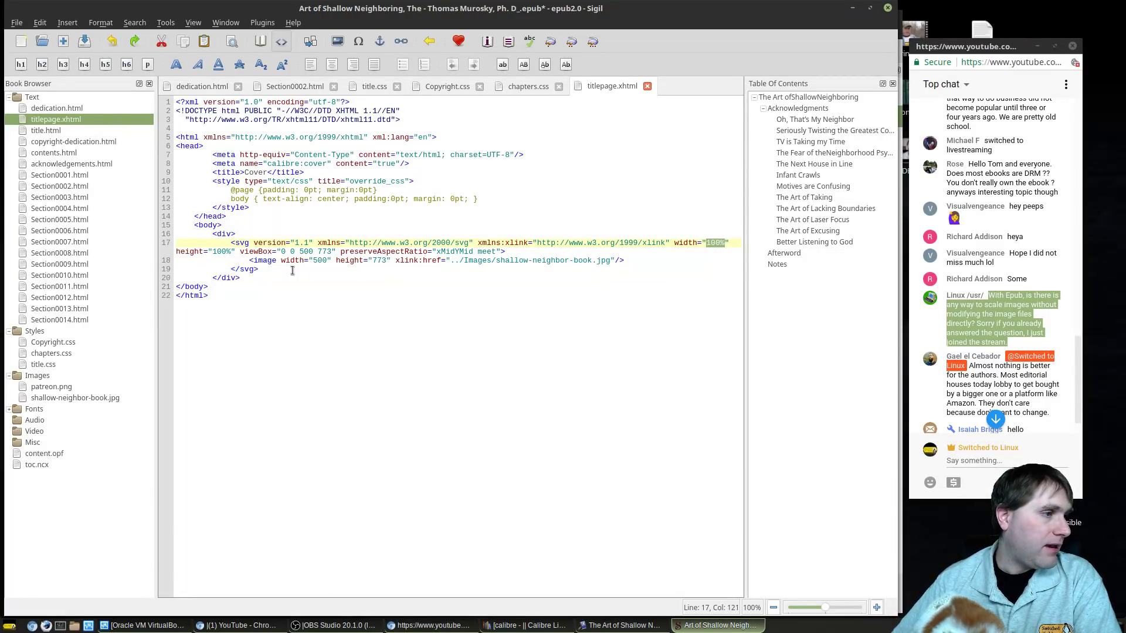
- Open title.html, compare its rendered page with its source code, and examine the embedded base64 image data
double_click(47, 131)
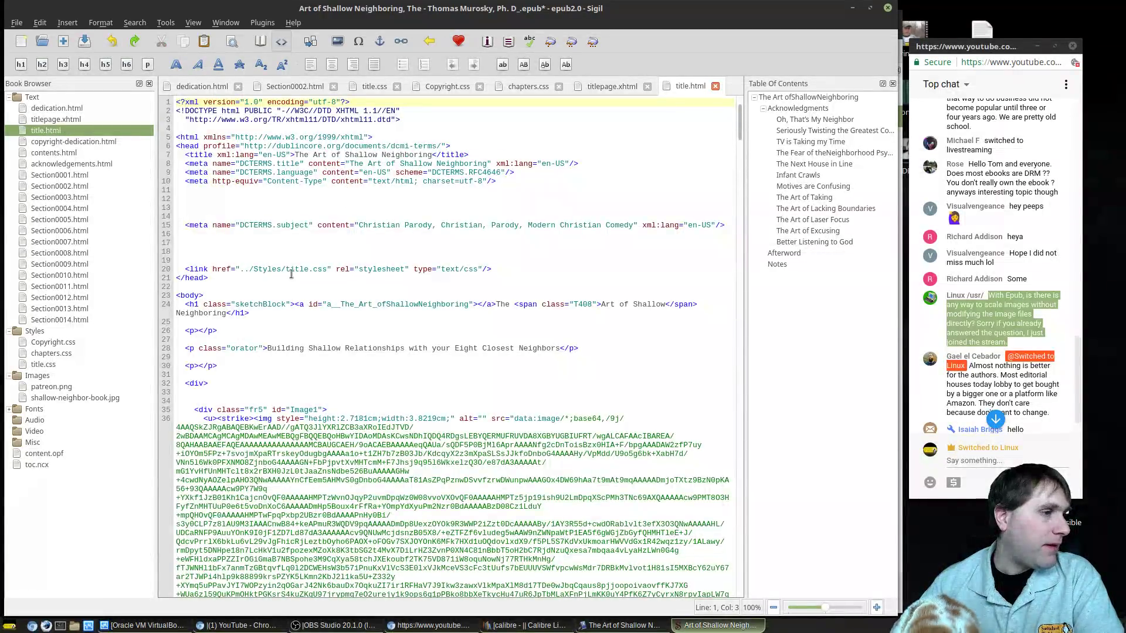
click(260, 41)
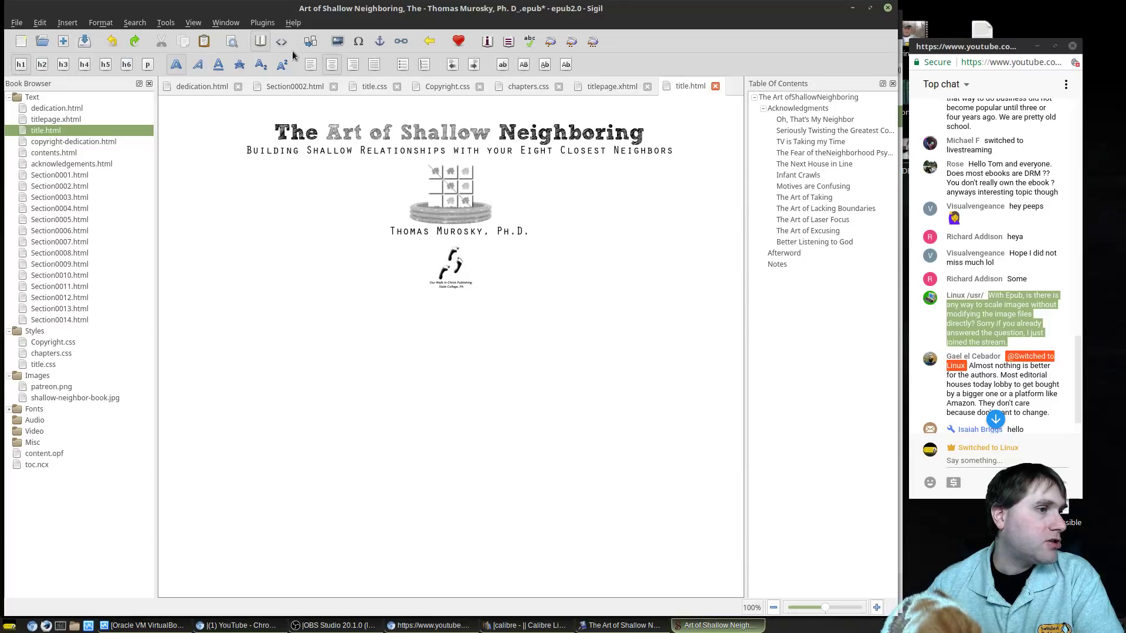
click(281, 41)
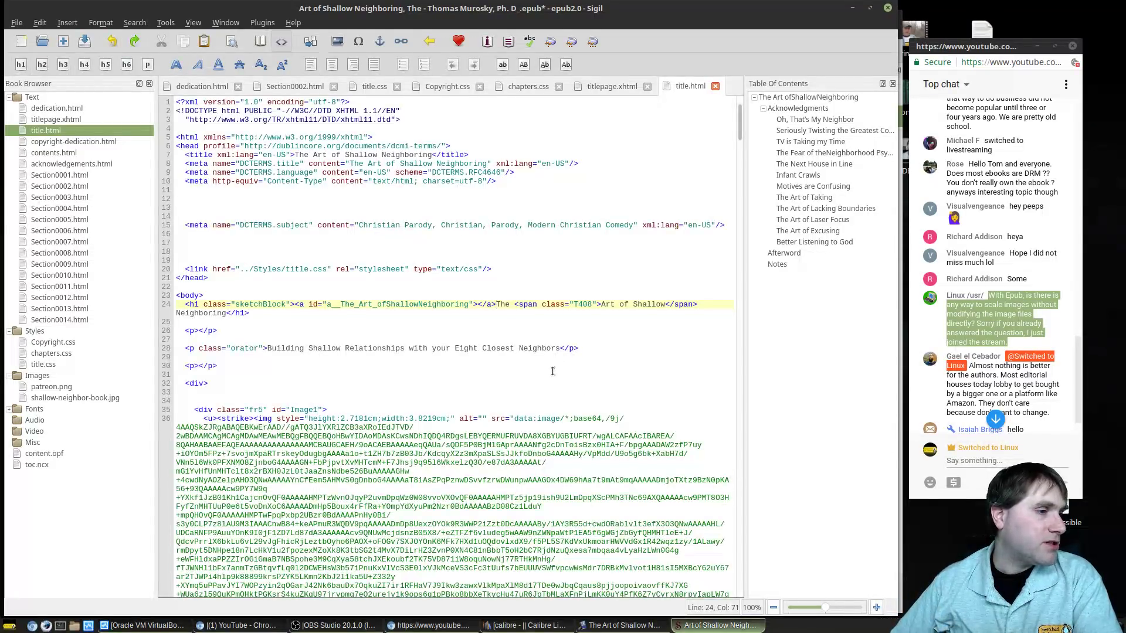
scroll(442, 340, down, 15)
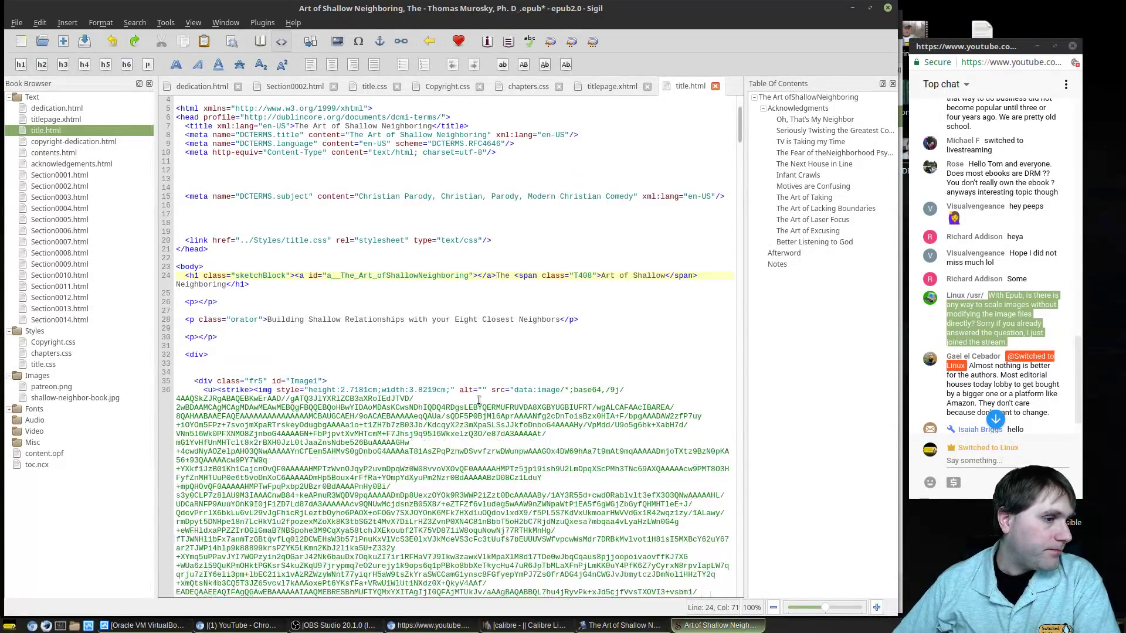
scroll(365, 399, down, 10)
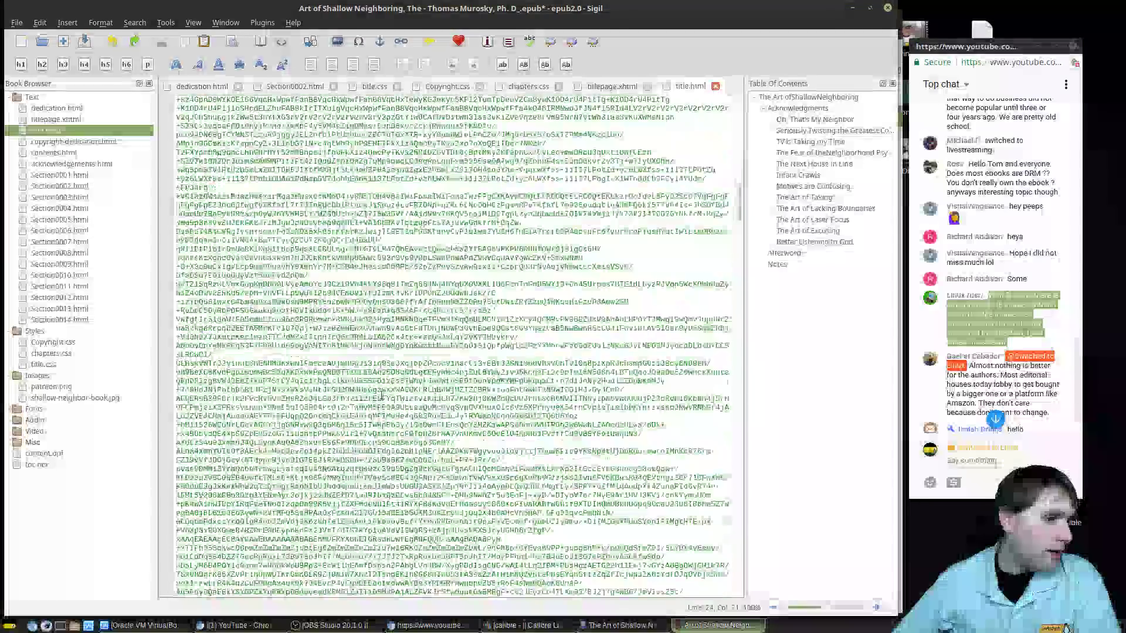
drag(742, 220, 708, 111)
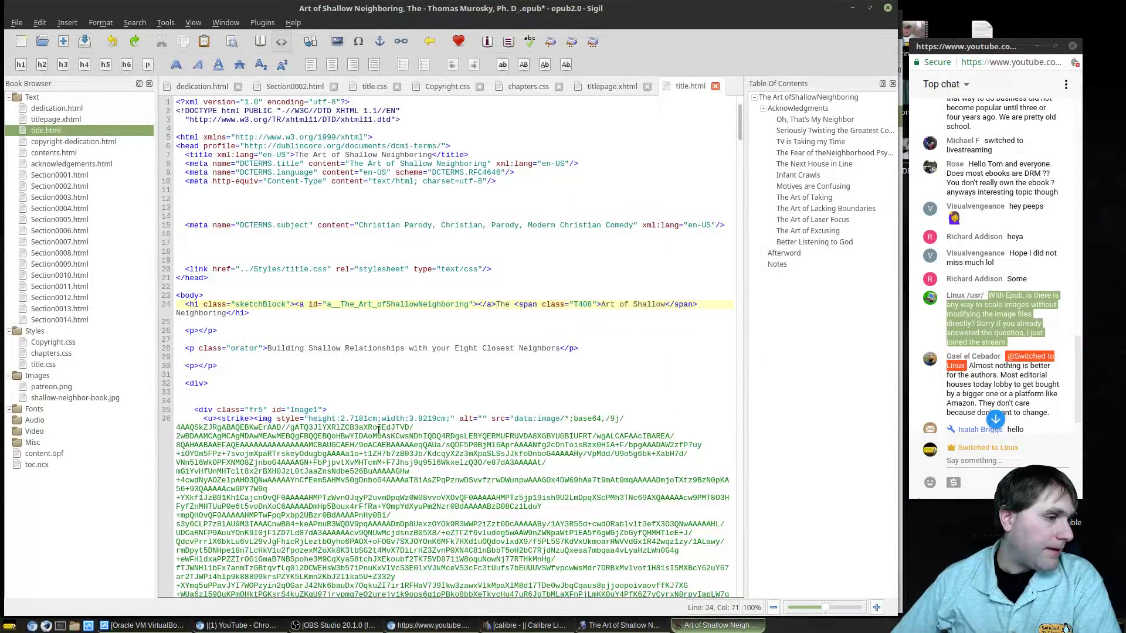
- Highlight the height and width values in the first embedded image's inline style, and return title.html to its rendered view
click(344, 418)
drag(344, 419, 433, 418)
click(411, 418)
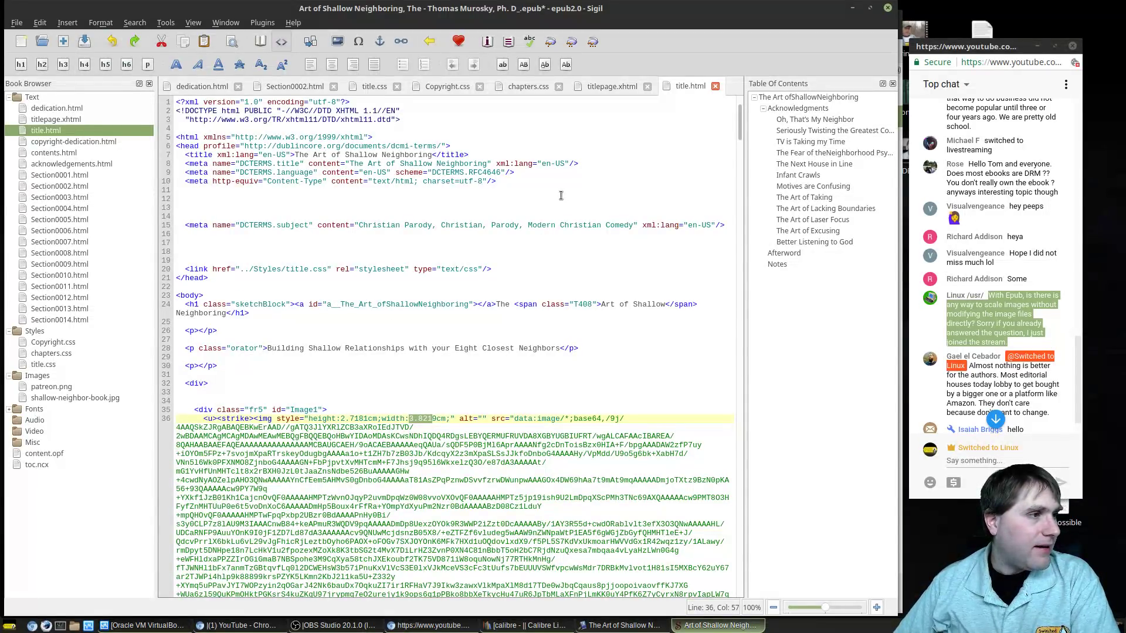
click(261, 42)
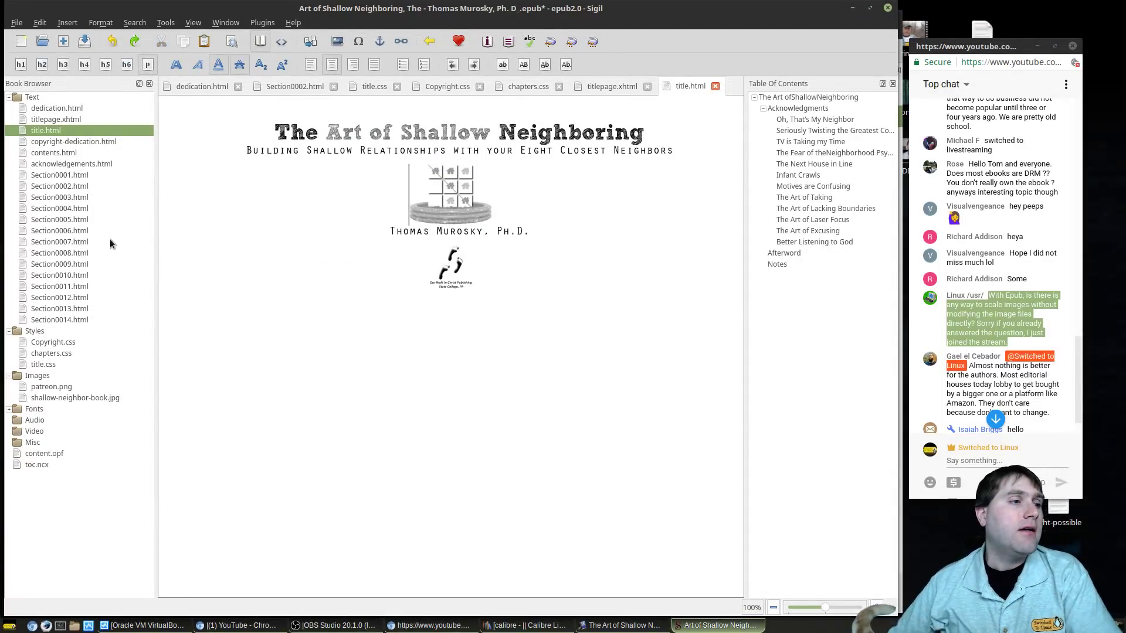
right_click(441, 211)
key(Escape)
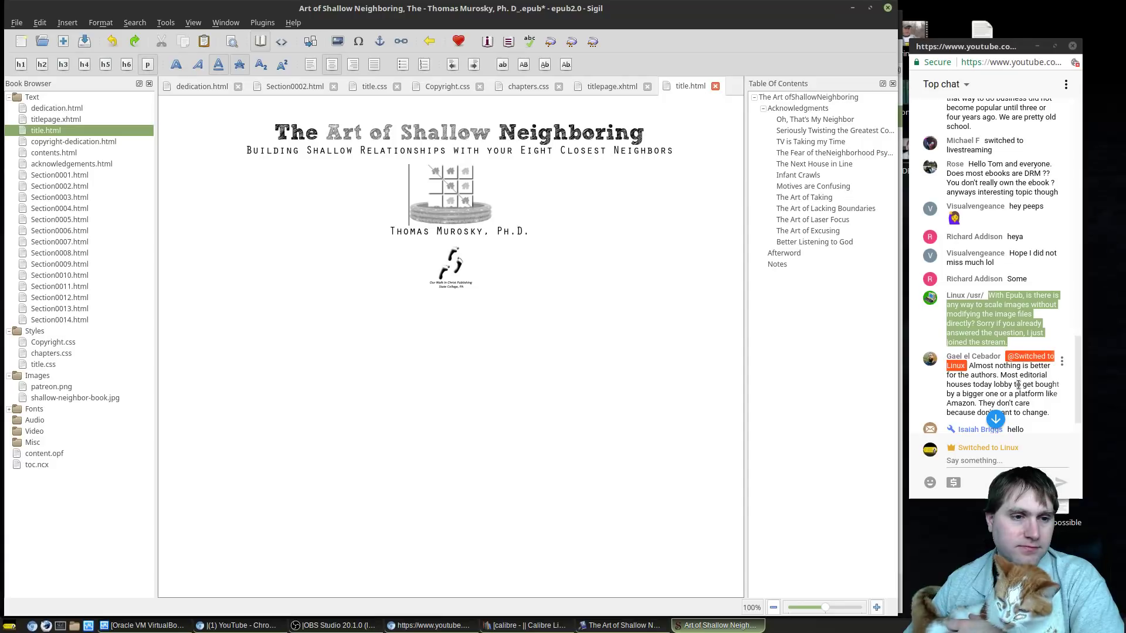
- Read the newer live chat messages, switch to the Waterfox browser and move its window clear of the chat
scroll(1013, 375, down, 3)
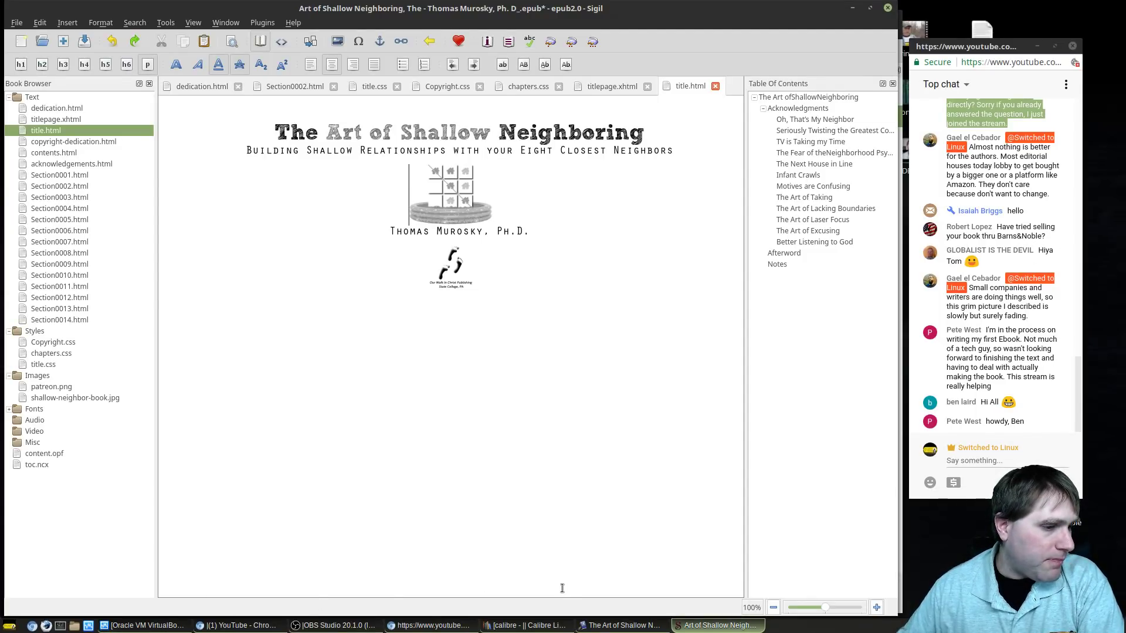
mouse_move(334, 629)
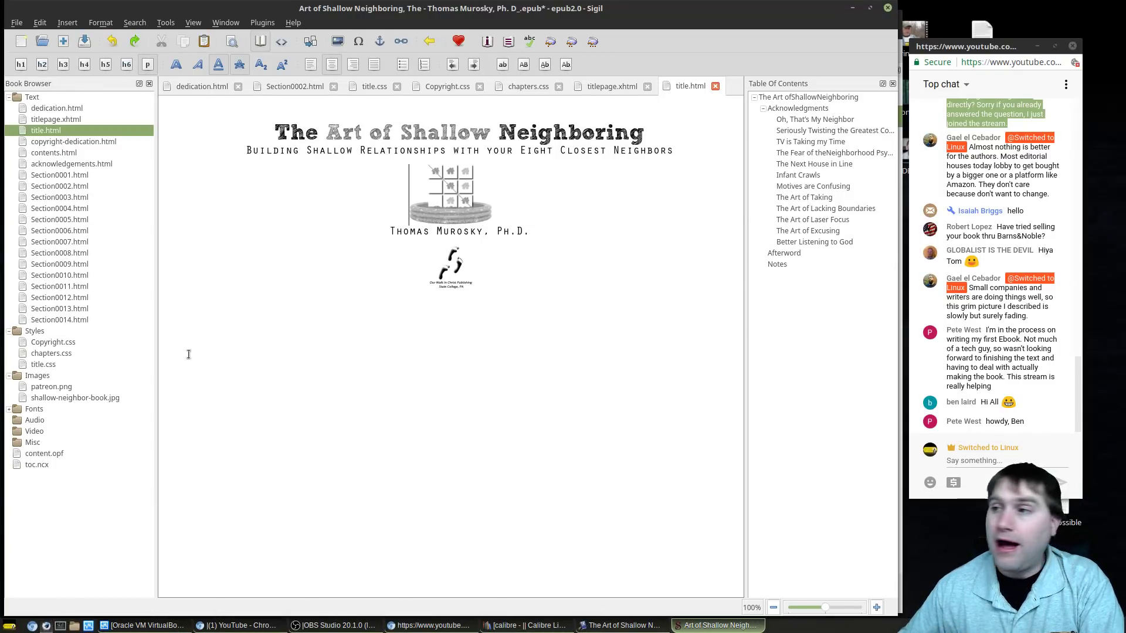
click(46, 626)
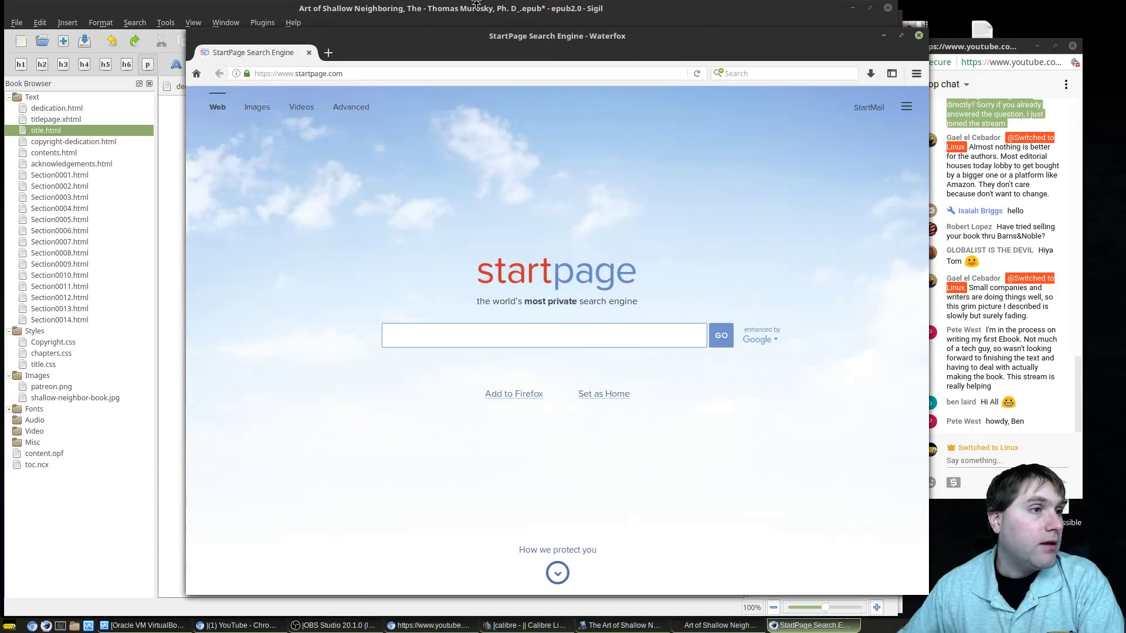
drag(444, 34, 311, 41)
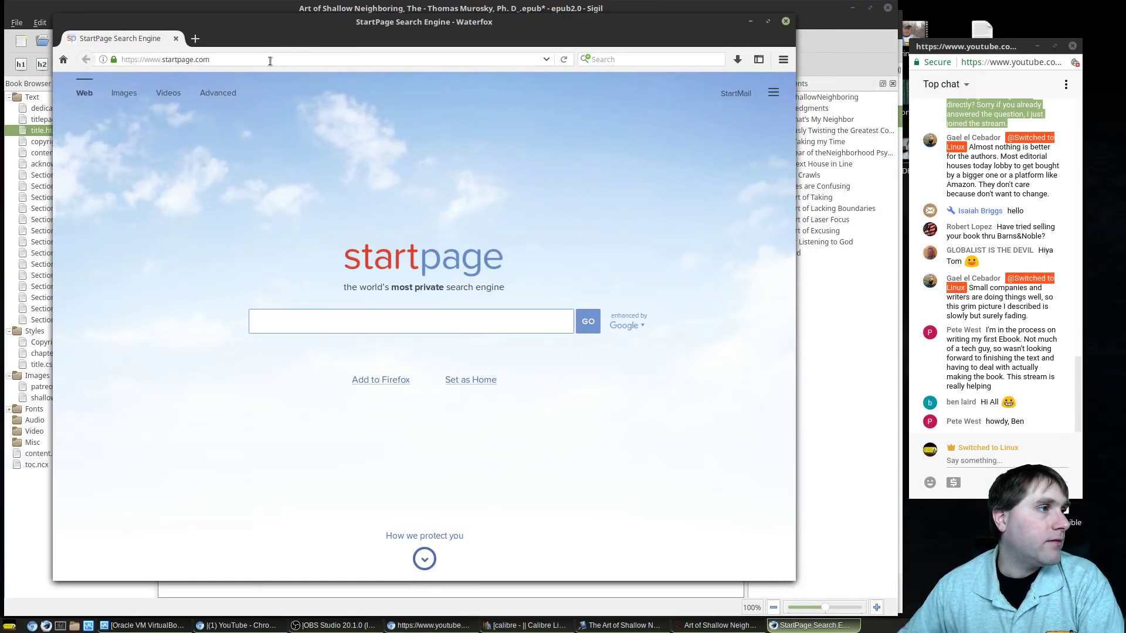
click(270, 61)
text(band)
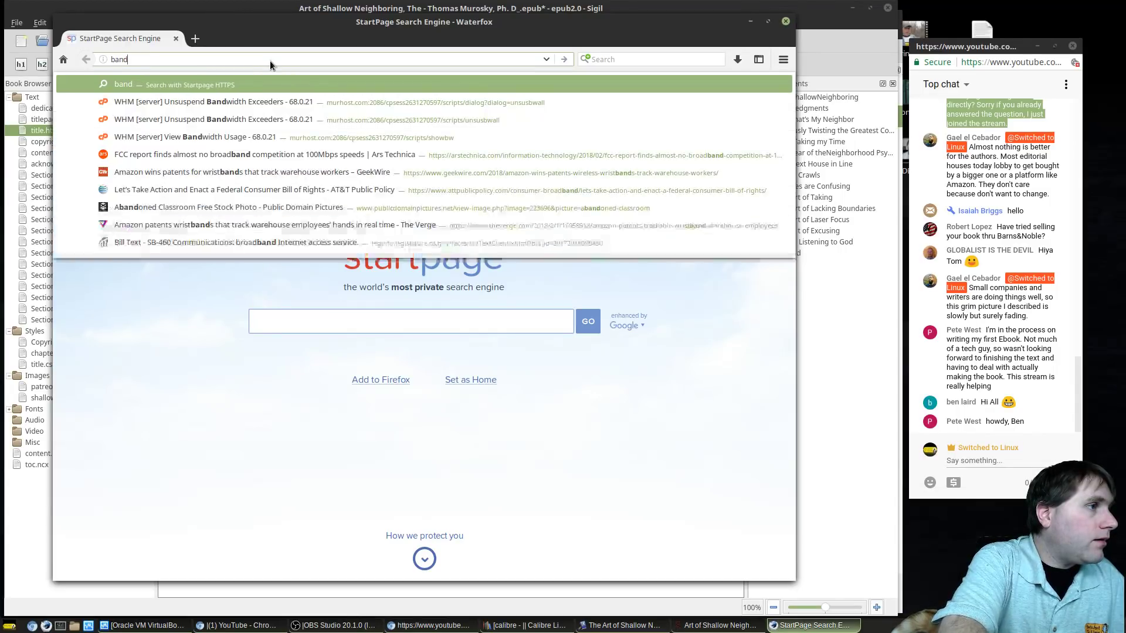
text(n.com)
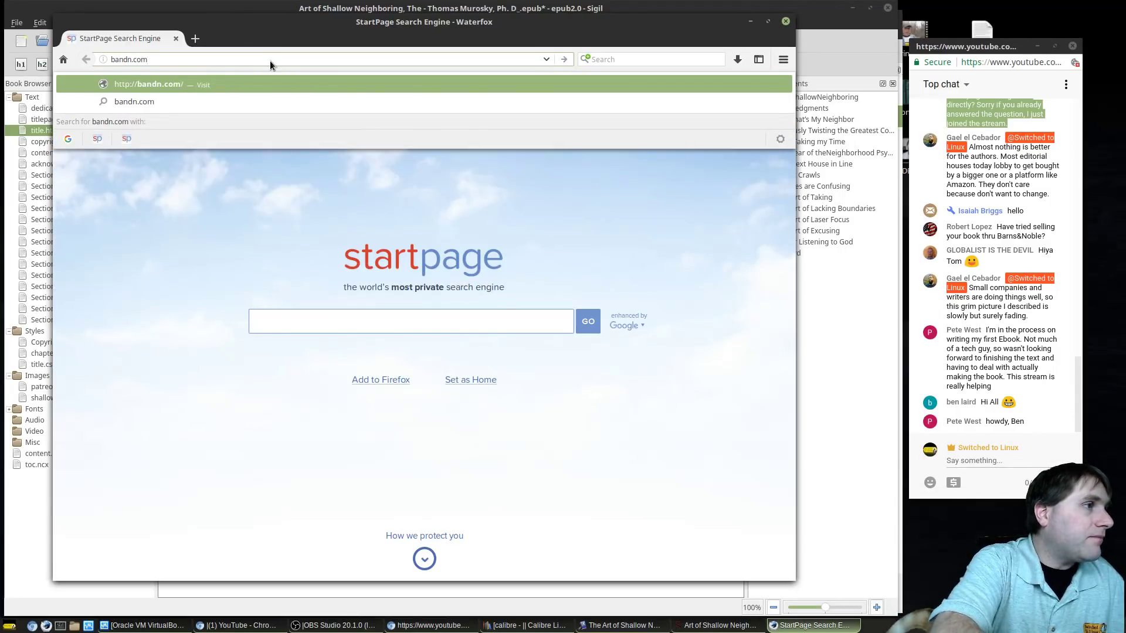
key(BackSpace)
key(BackSpace)
key(BackSpace)
key(BackSpace)
key(BackSpace)
key(BackSpace)
key(BackSpace)
key(BackSpace)
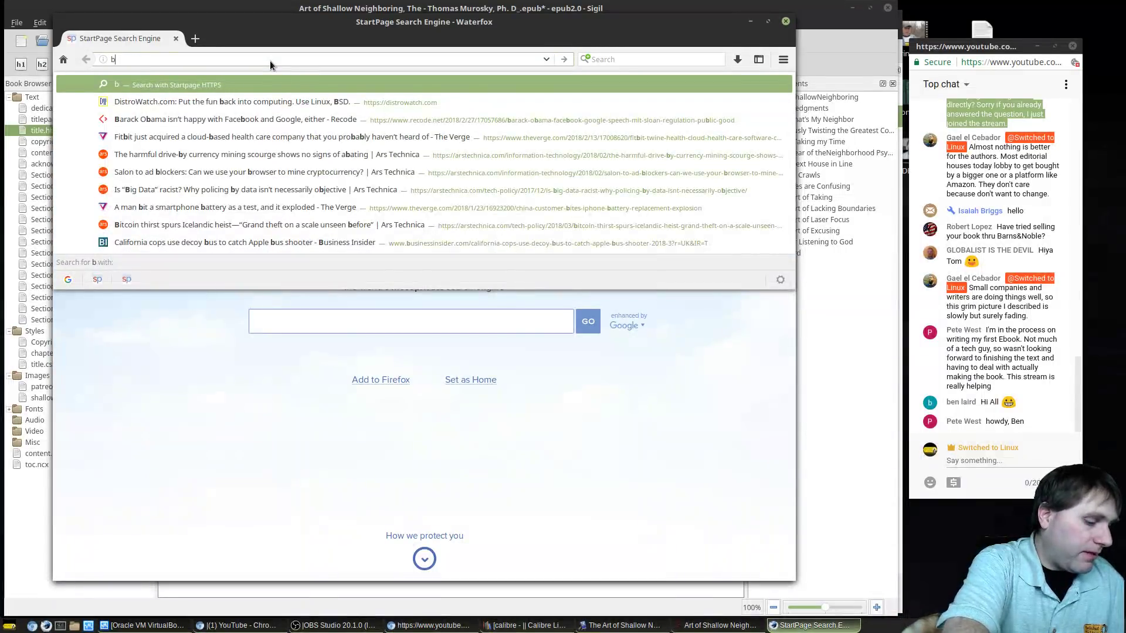
- Open the Barnes & Noble website at bn.com
text(n.com)
key(Return)
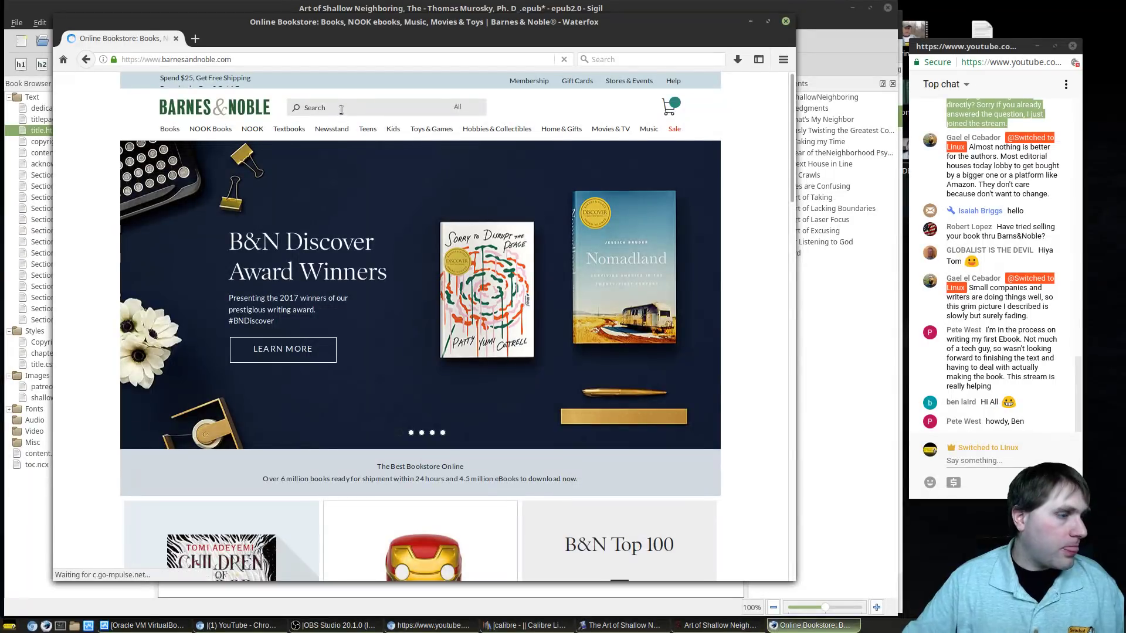
- Search the Barnes & Noble store for the author's full name, dismissing the e-mail sign-up offer
click(339, 108)
text(thomas)
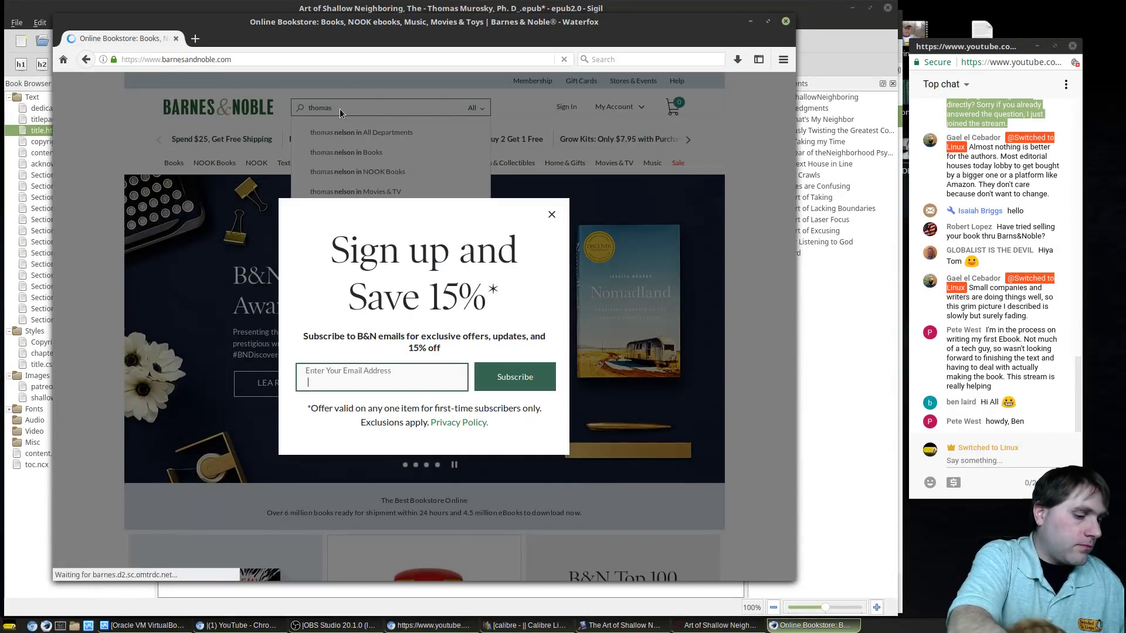
text(murosky)
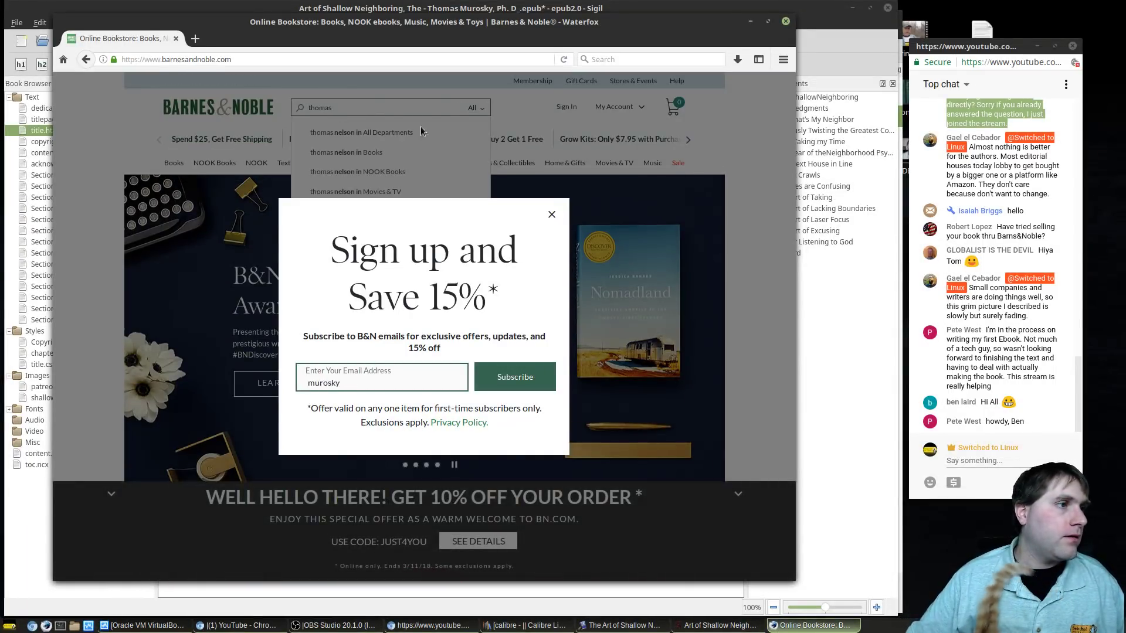
click(552, 214)
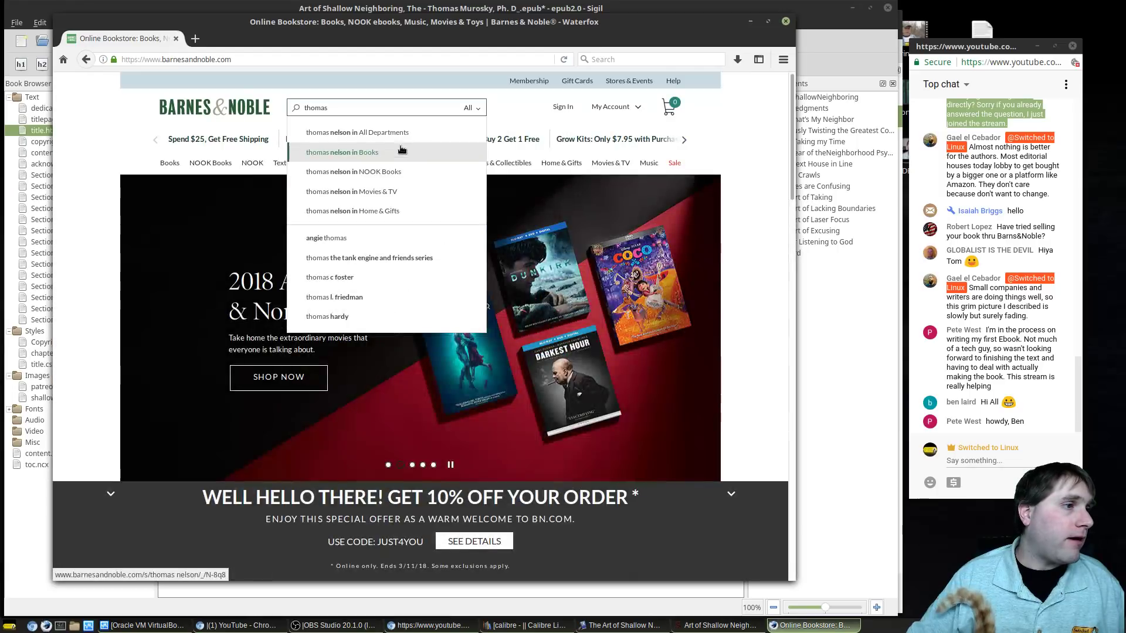
click(374, 110)
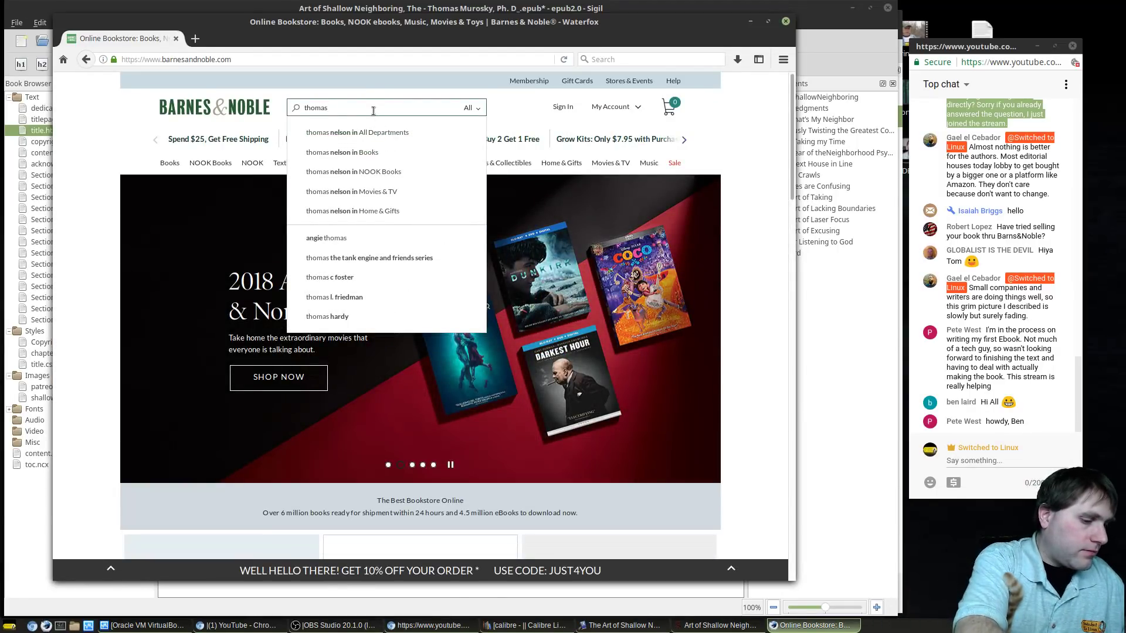
text(murosk)
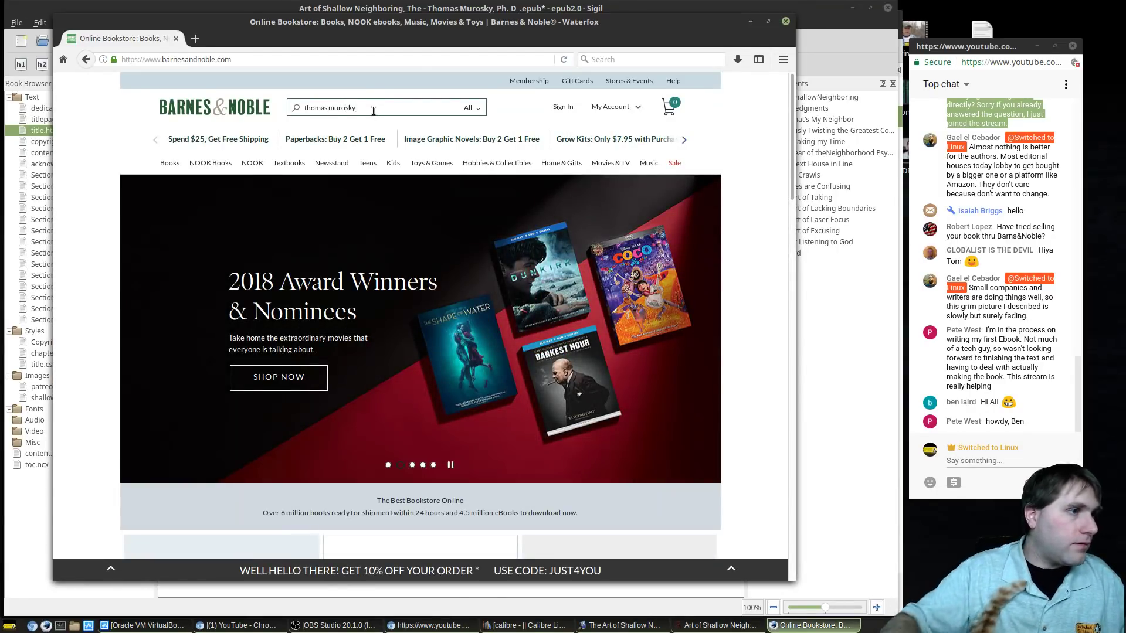
text(y)
key(Return)
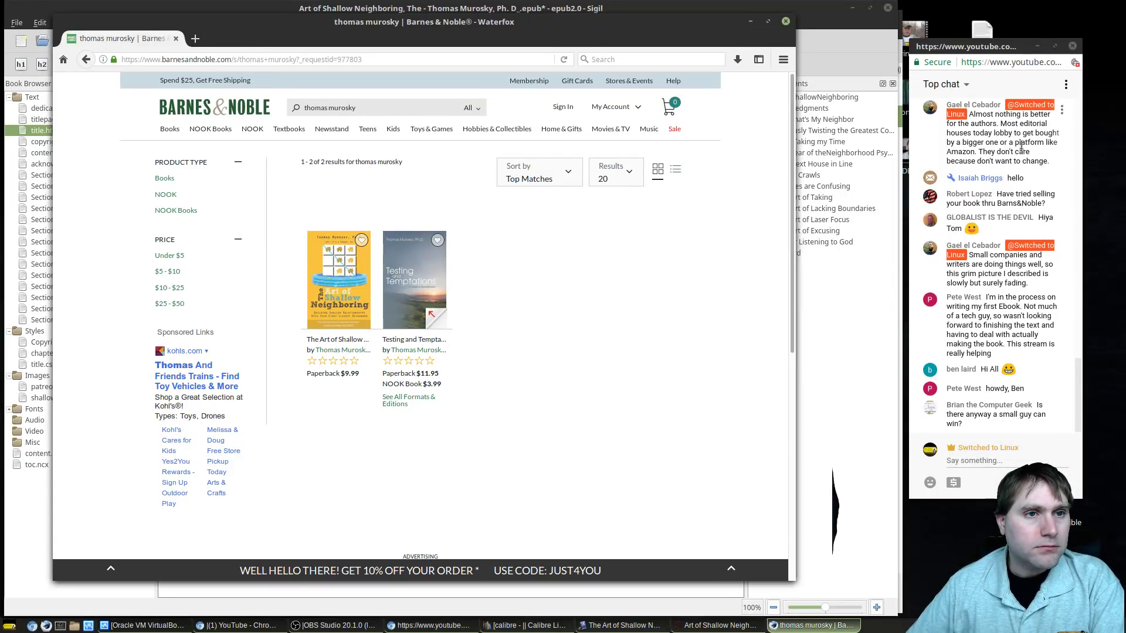
- Highlight the live chat messages about making a first e-book and whether a small guy can win
scroll(1001, 157, up, 2)
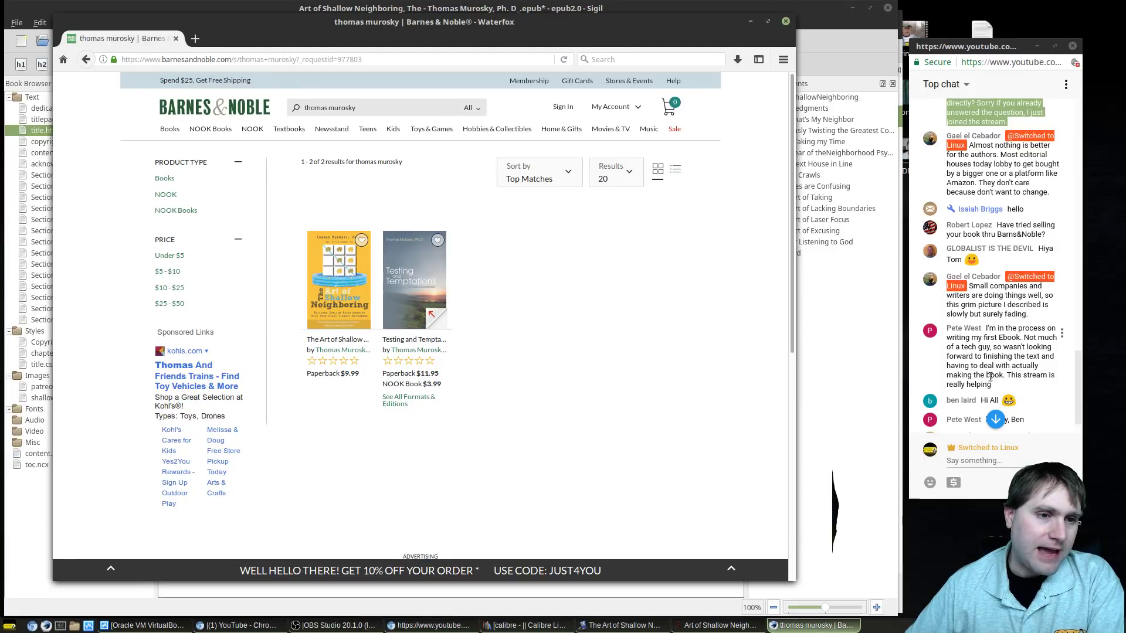
drag(963, 375, 990, 386)
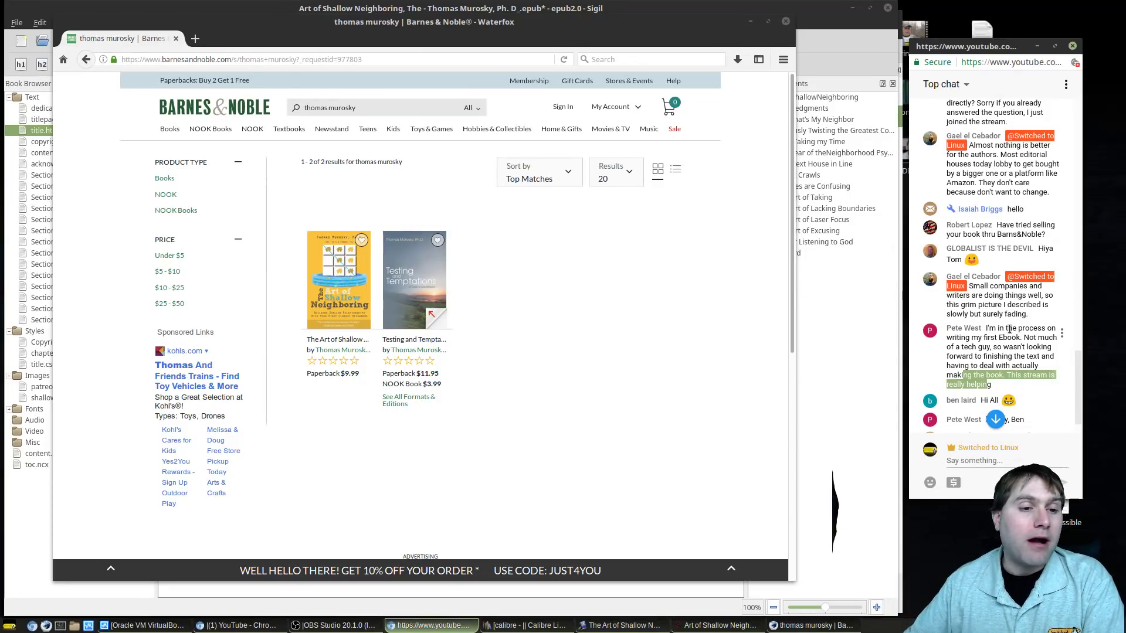
scroll(1009, 330, down, 1)
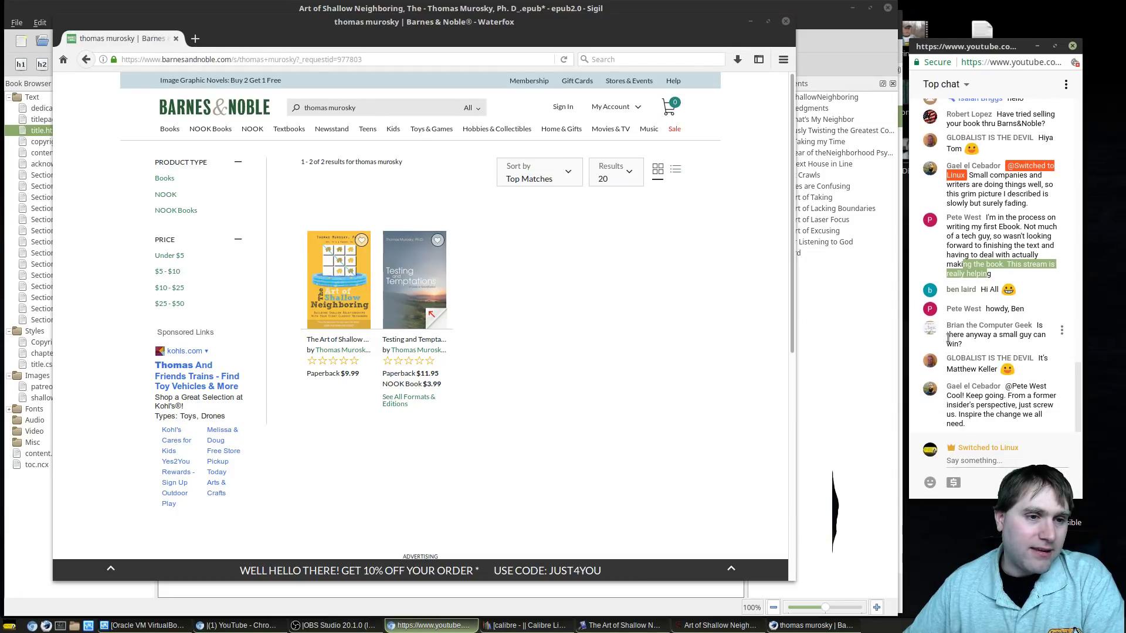
drag(946, 335, 960, 347)
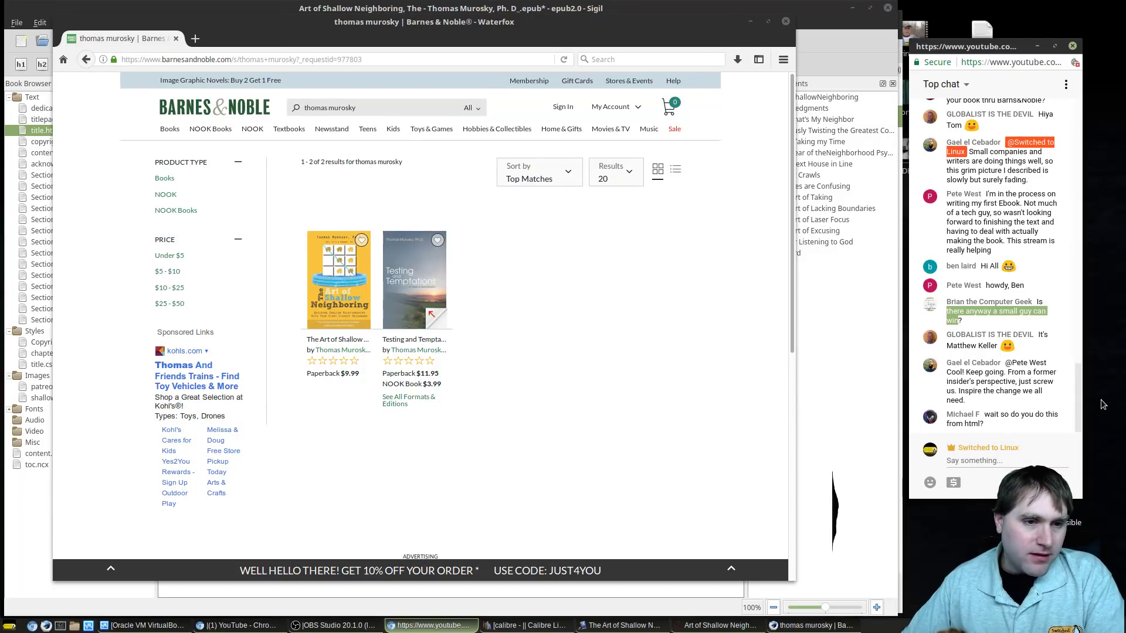
- Return to the Sigil window showing title.html, leaving the system's application launcher closed
click(862, 402)
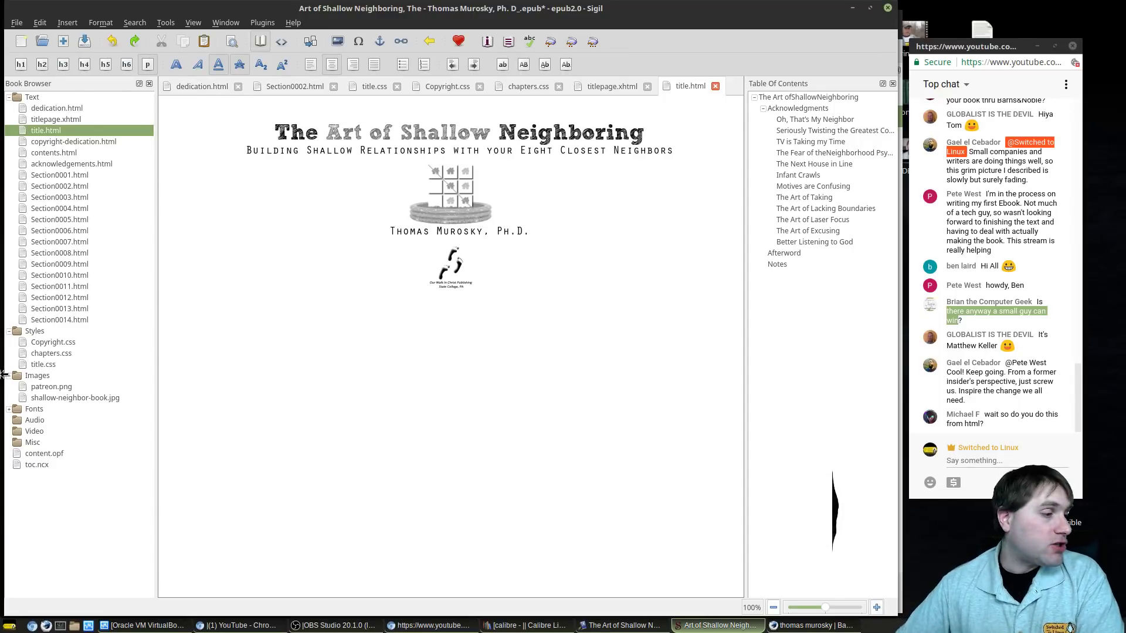
click(9, 625)
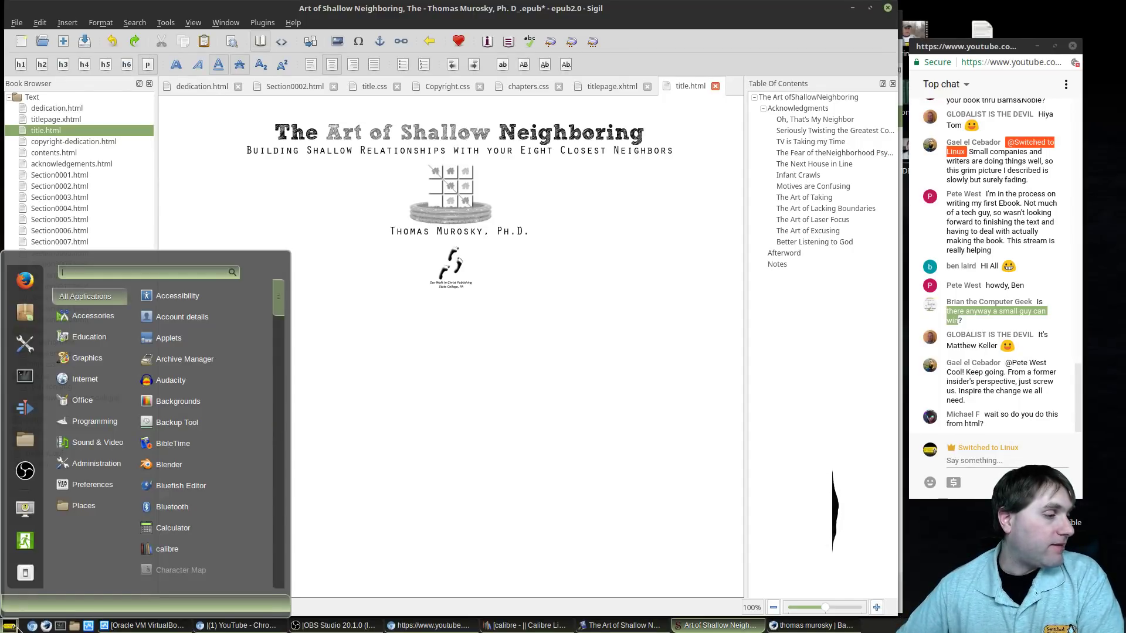
click(430, 386)
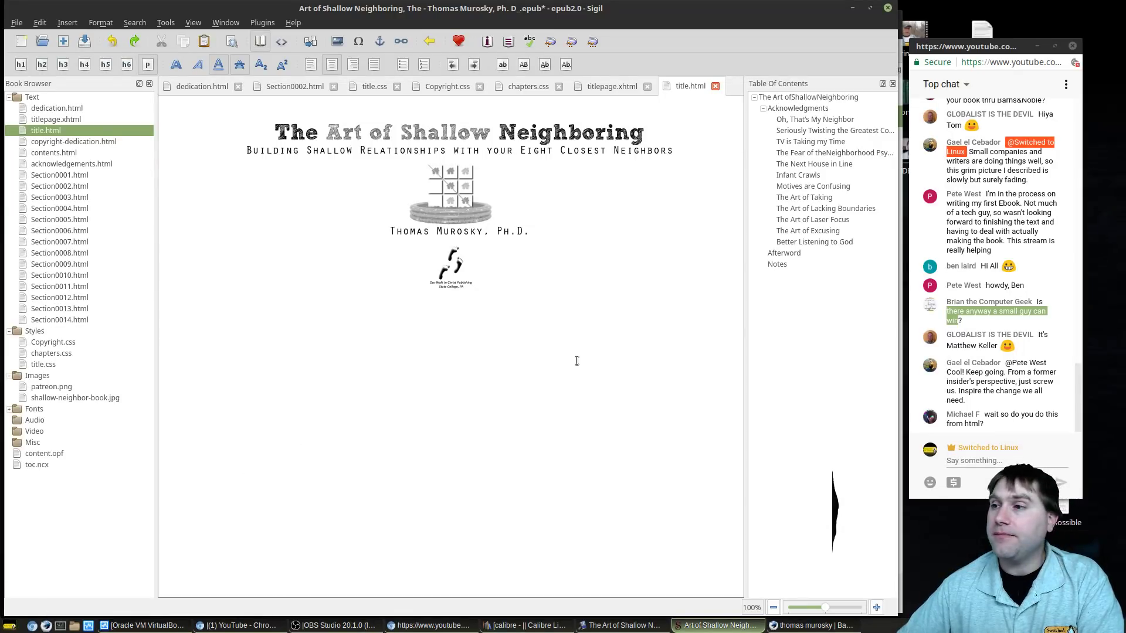
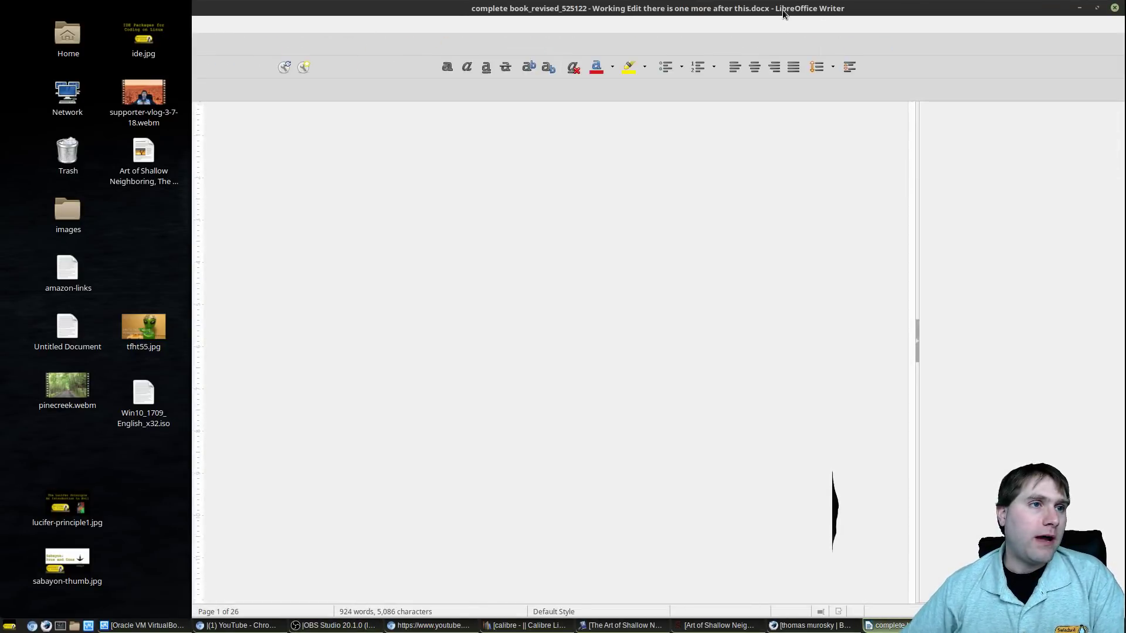
- Move the LibreOffice Writer window with the complete book manuscript so that it uncovers the live chat
drag(774, 7, 585, 3)
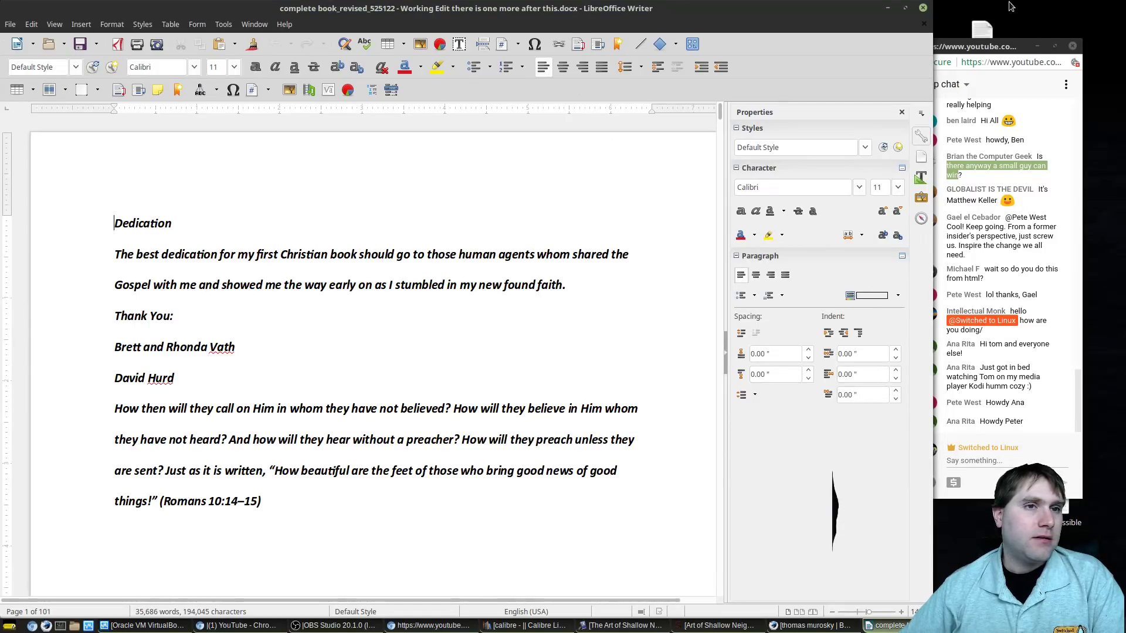
- Narrow the Writer window to uncover the live chat, and toggle bold on "s a point" under Confusing the Tenses
drag(935, 84, 900, 78)
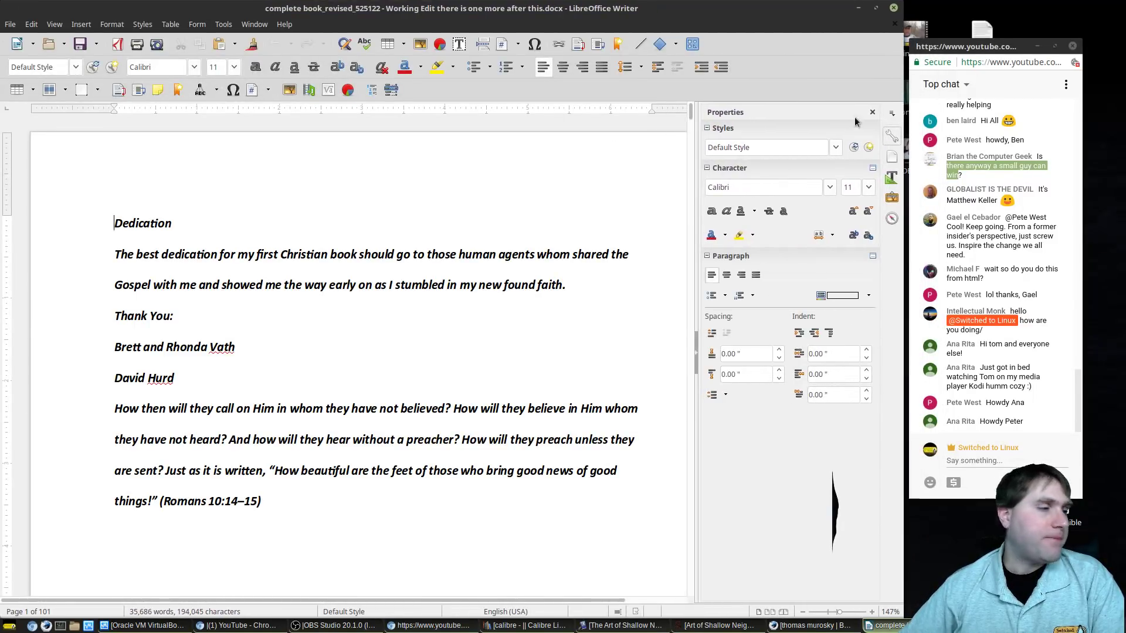
scroll(305, 264, down, 15)
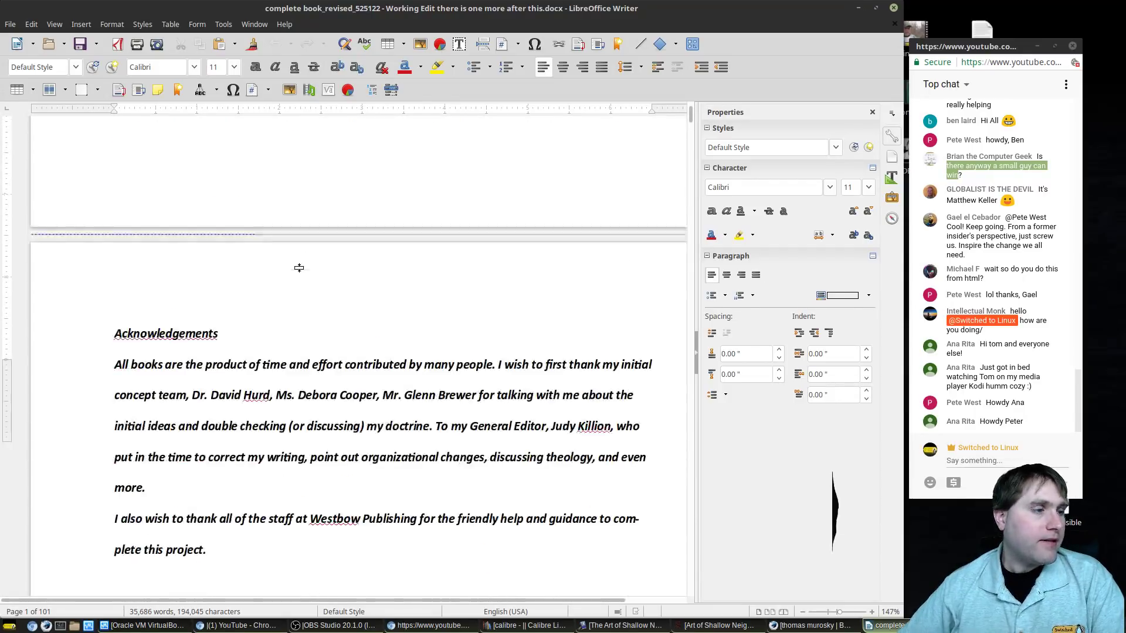
scroll(302, 276, down, 15)
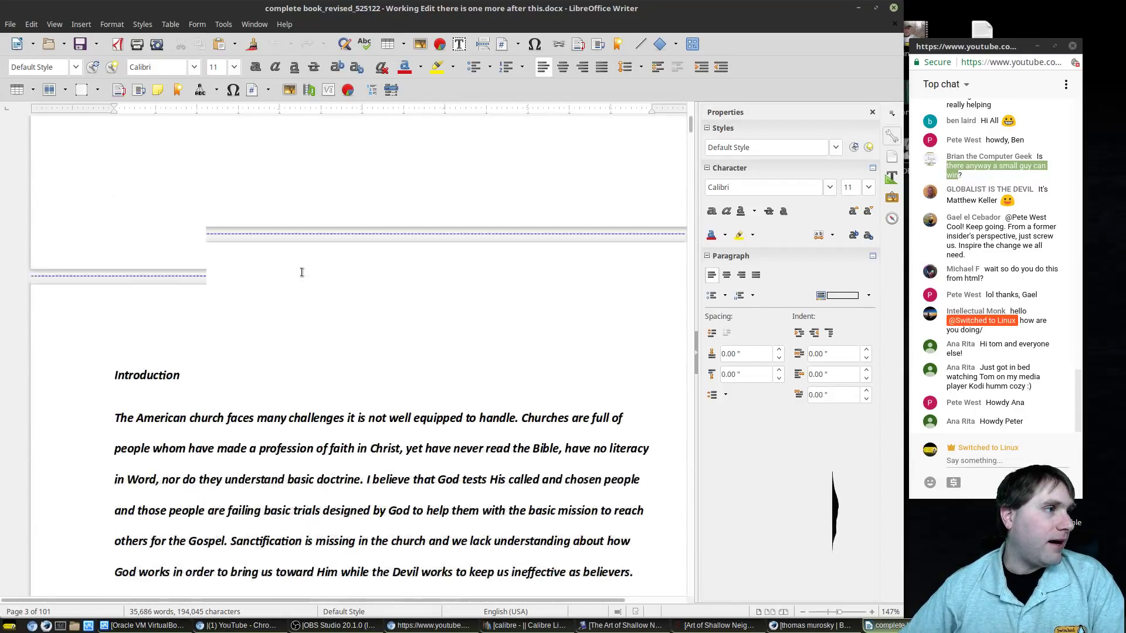
scroll(300, 276, down, 8)
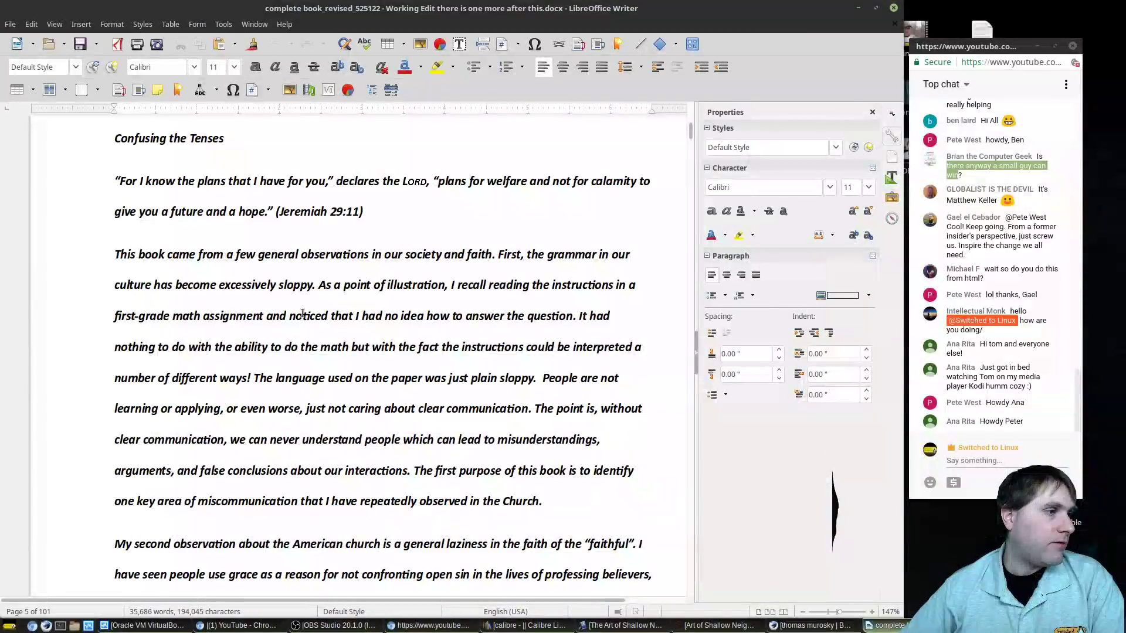
drag(325, 285, 375, 285)
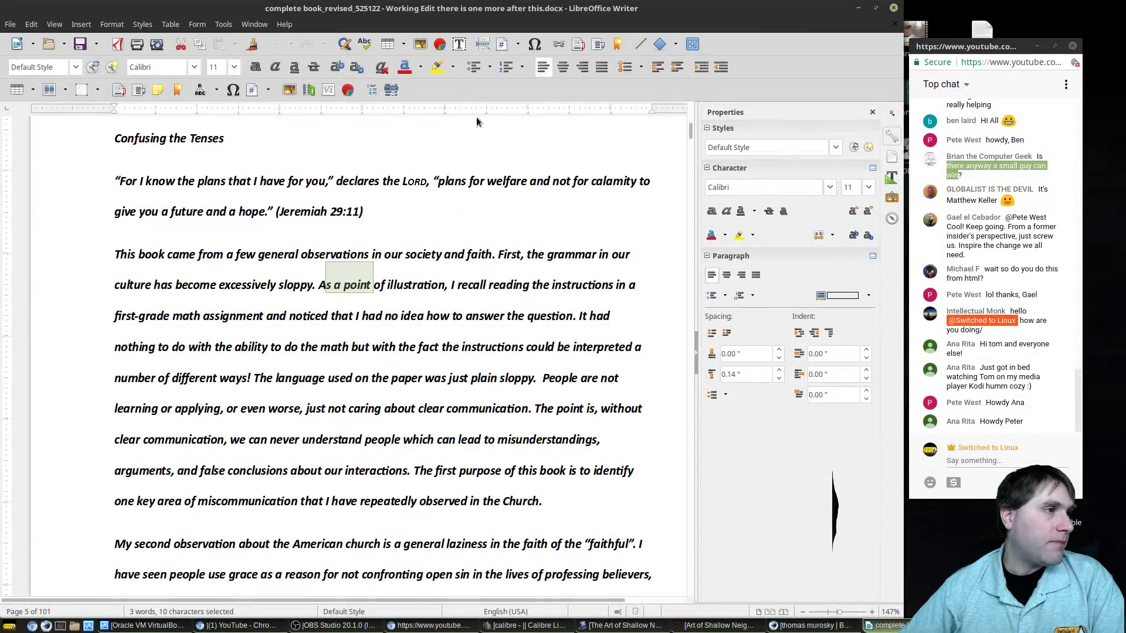
click(257, 68)
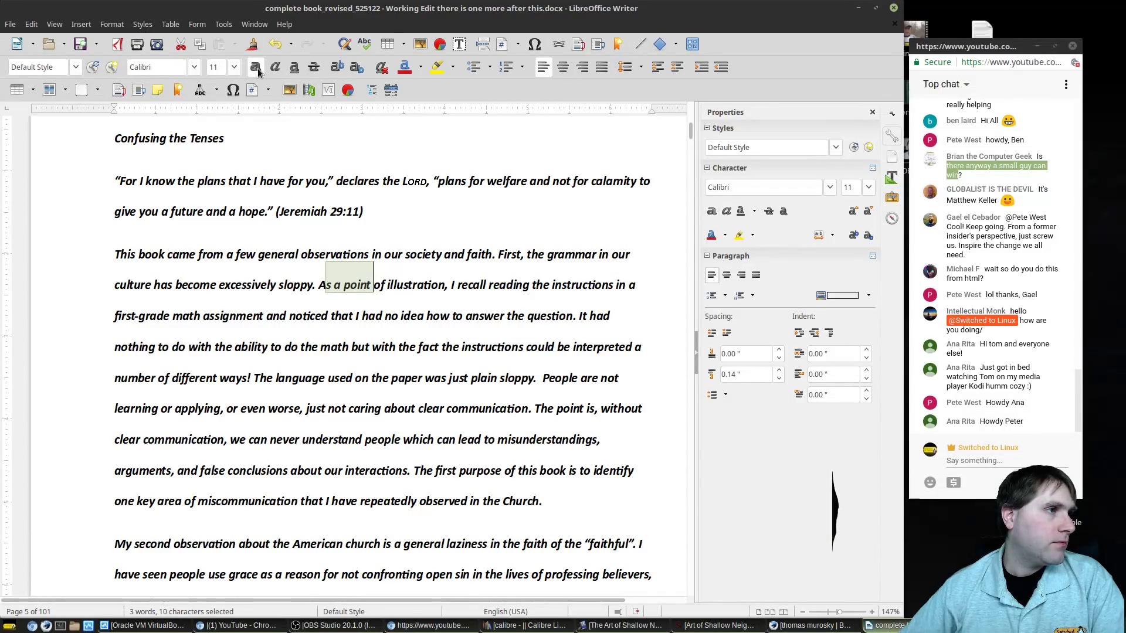
click(229, 296)
- Set up an EPUB export of the manuscript with version EPUB 3.0 and the split method Heading
scroll(227, 298, up, 6)
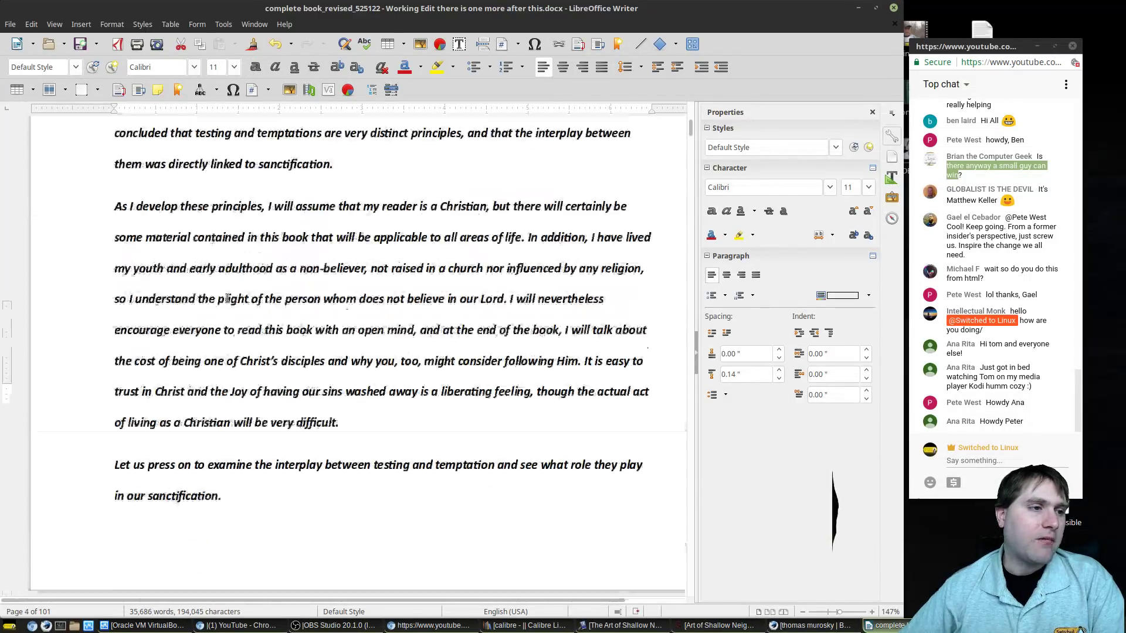
scroll(227, 299, up, 15)
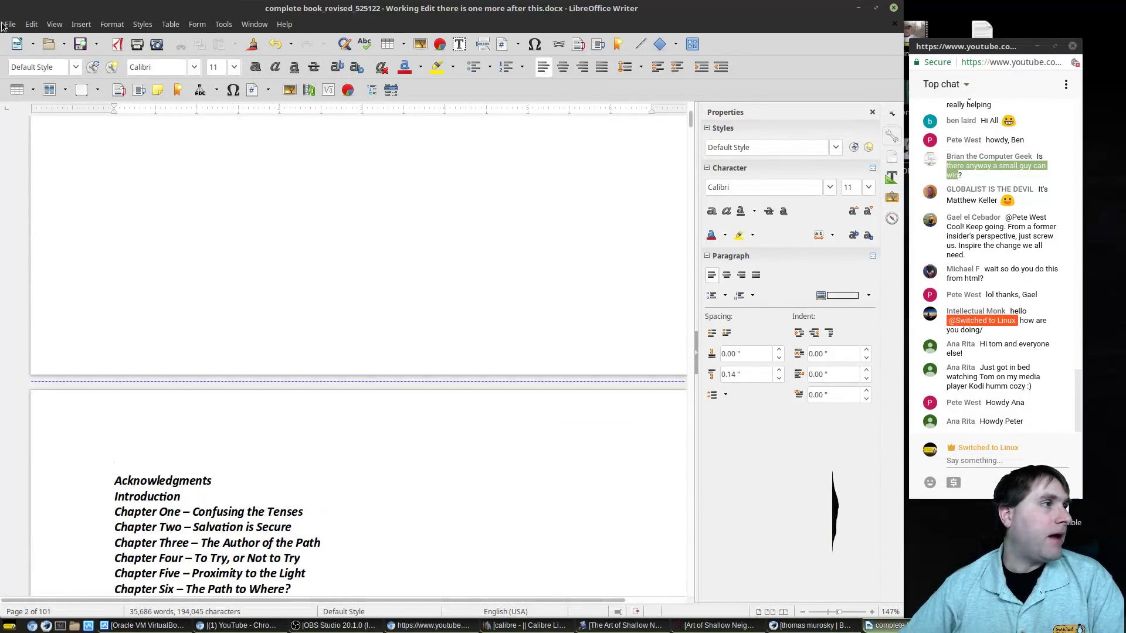
click(10, 25)
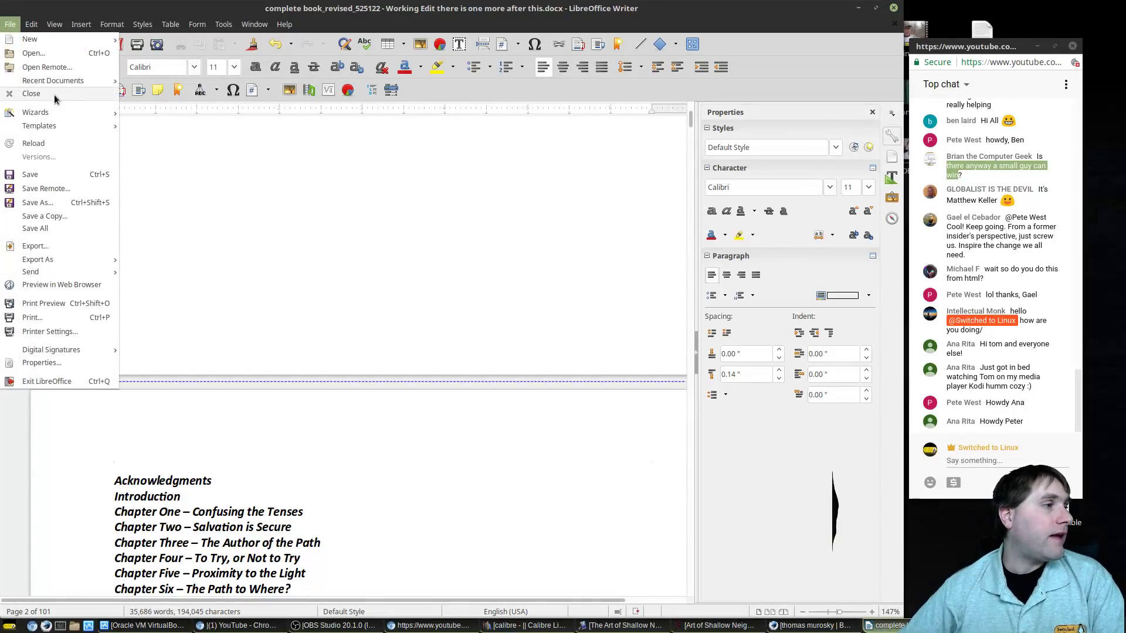
mouse_move(68, 258)
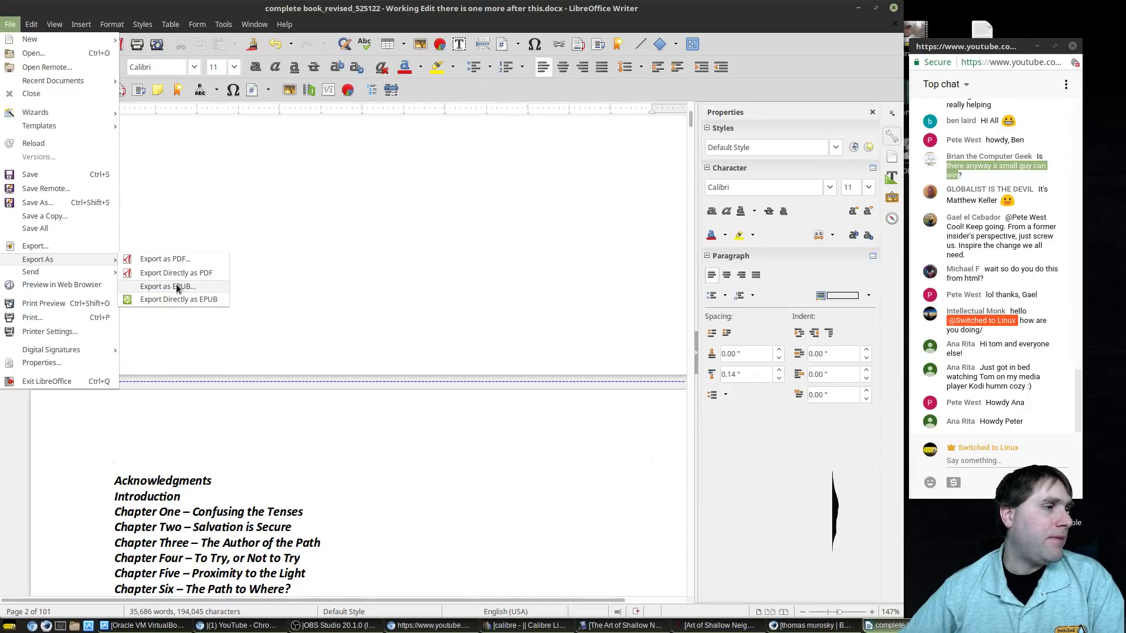
click(179, 286)
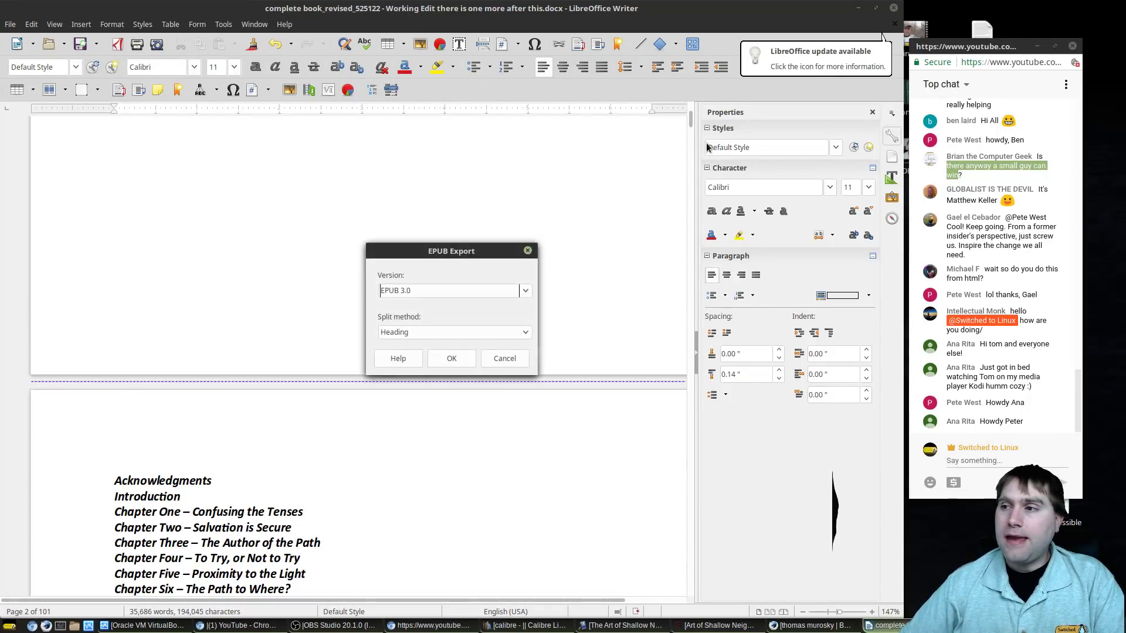
click(526, 295)
click(503, 301)
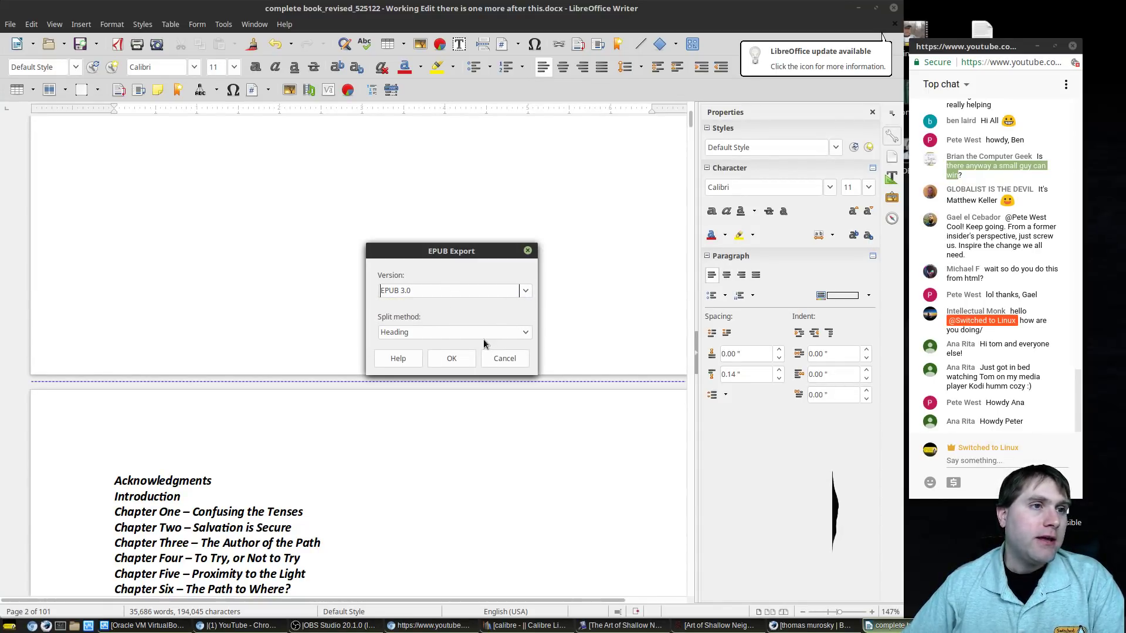
click(517, 332)
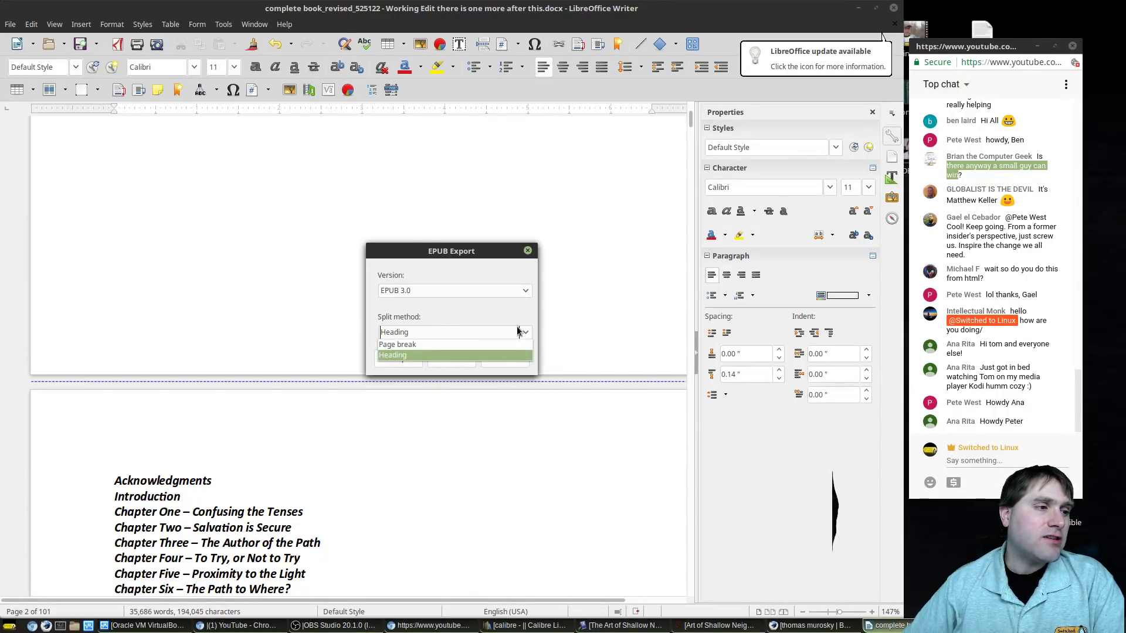
click(517, 332)
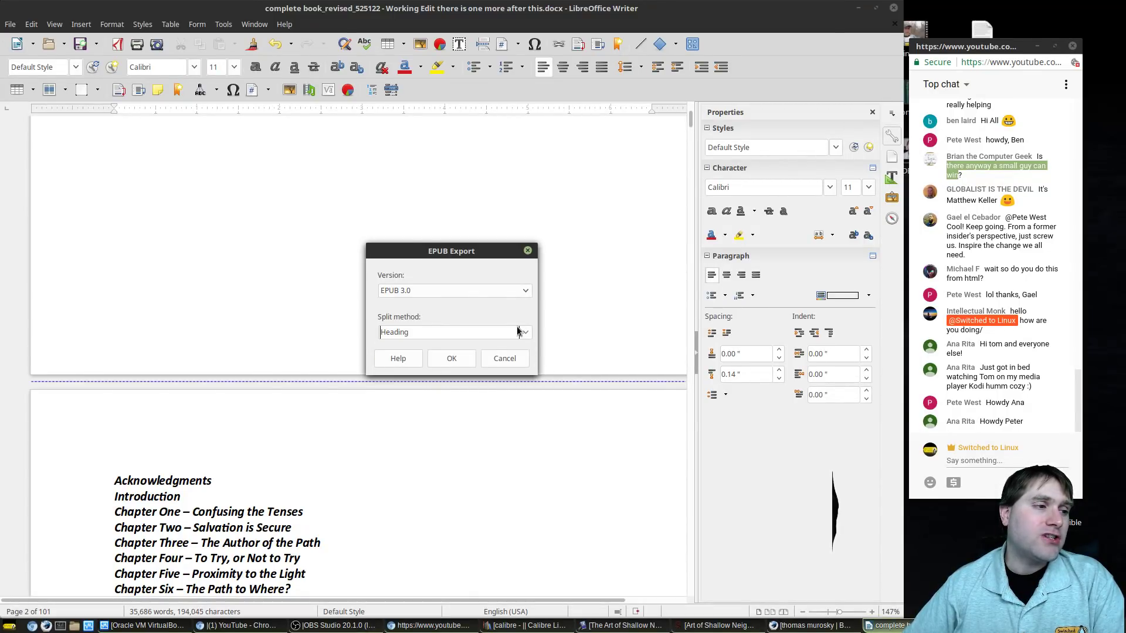
click(466, 332)
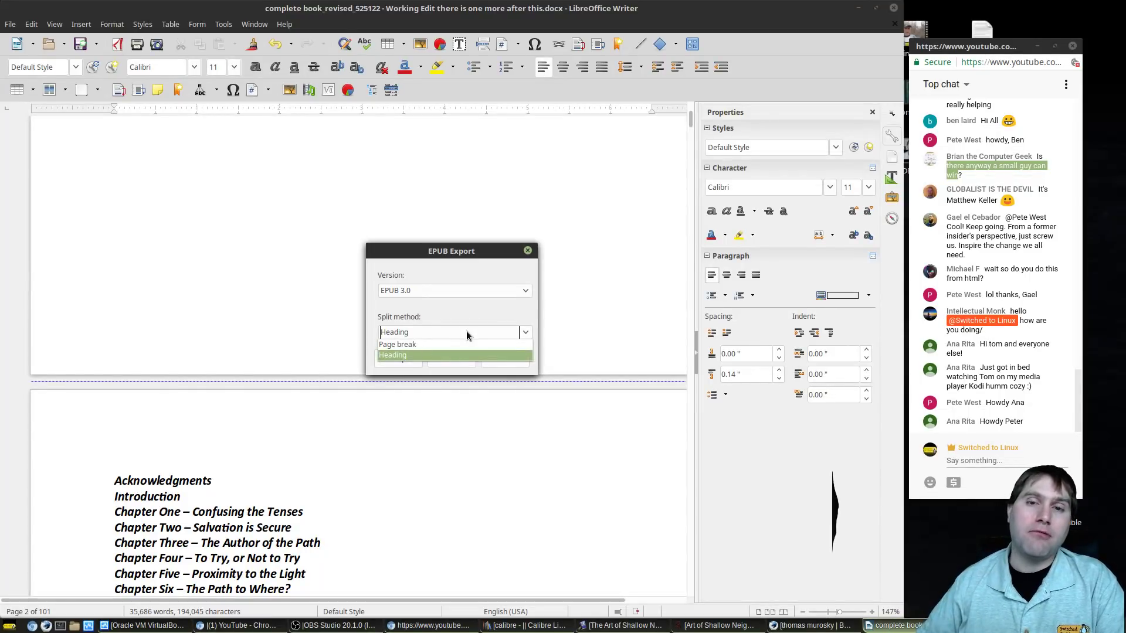
click(427, 354)
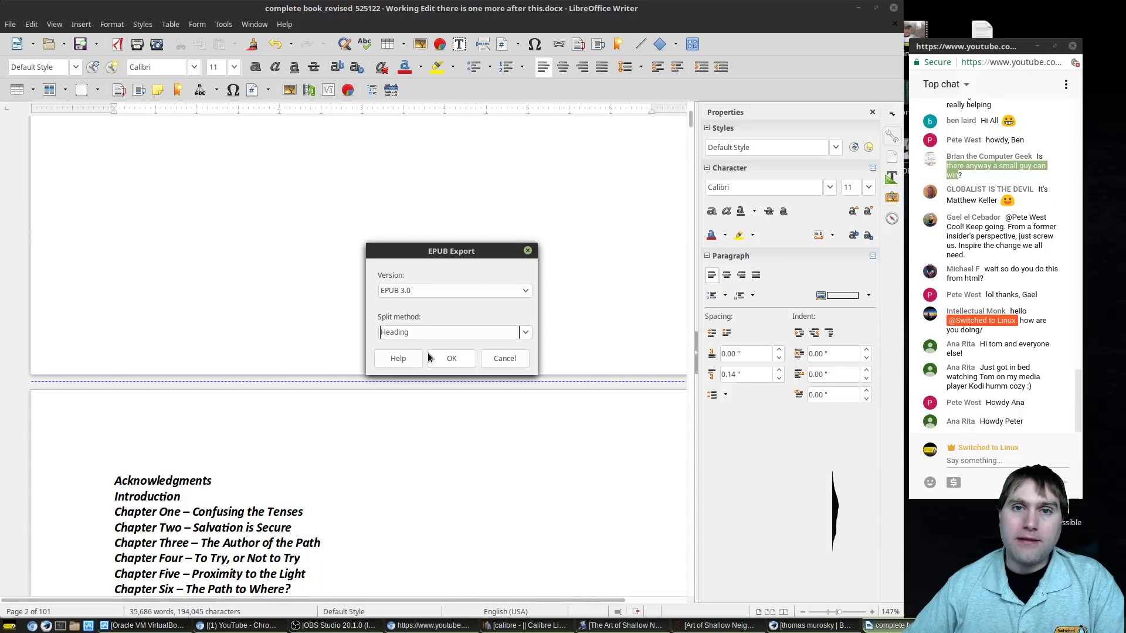
click(466, 356)
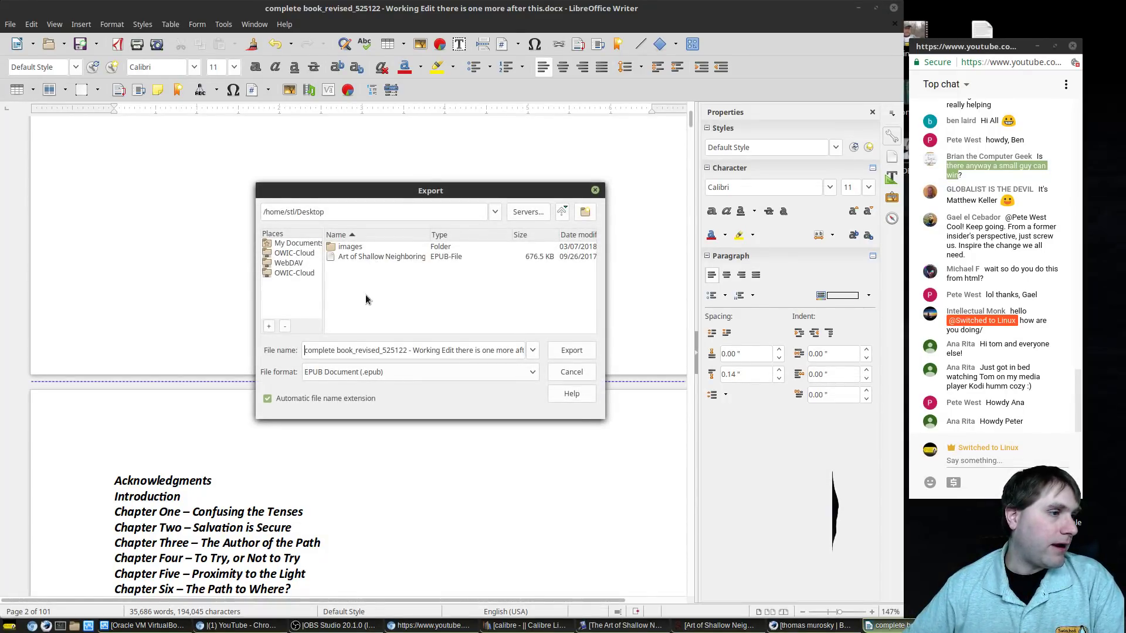
- Export the manuscript to the Desktop folder as an EPUB document named tandt
triple_click(445, 348)
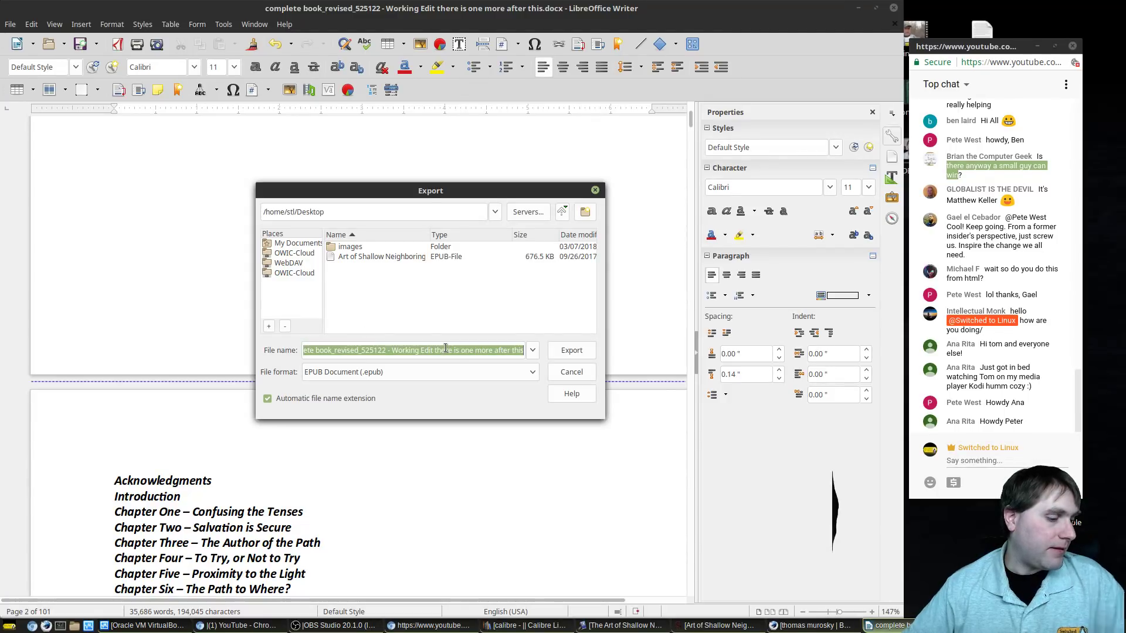
text(tandt)
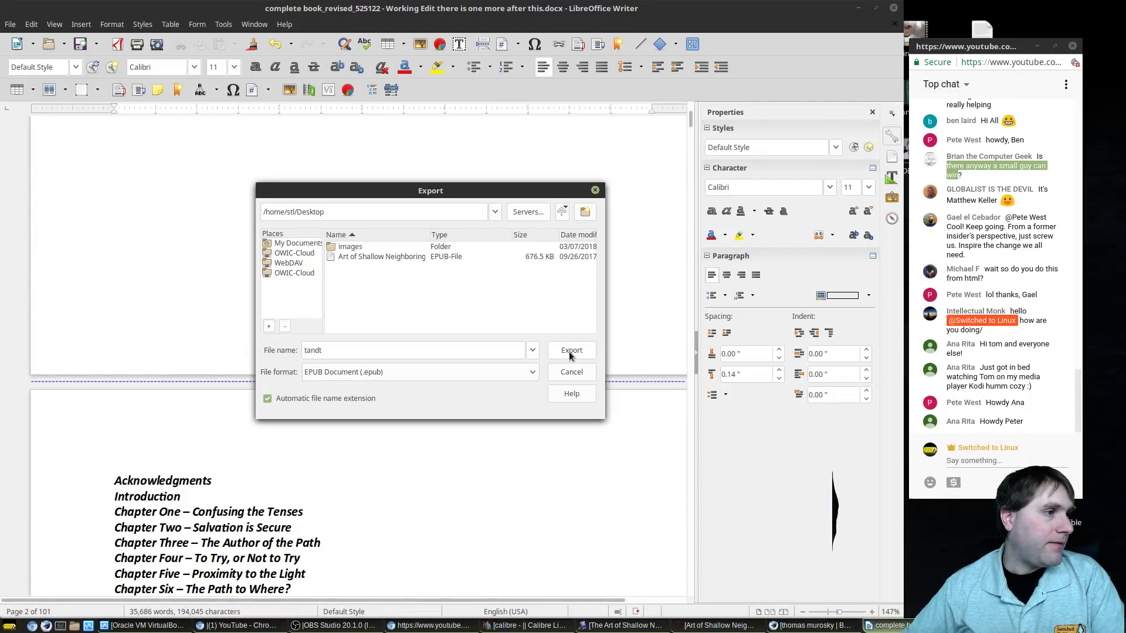
click(570, 351)
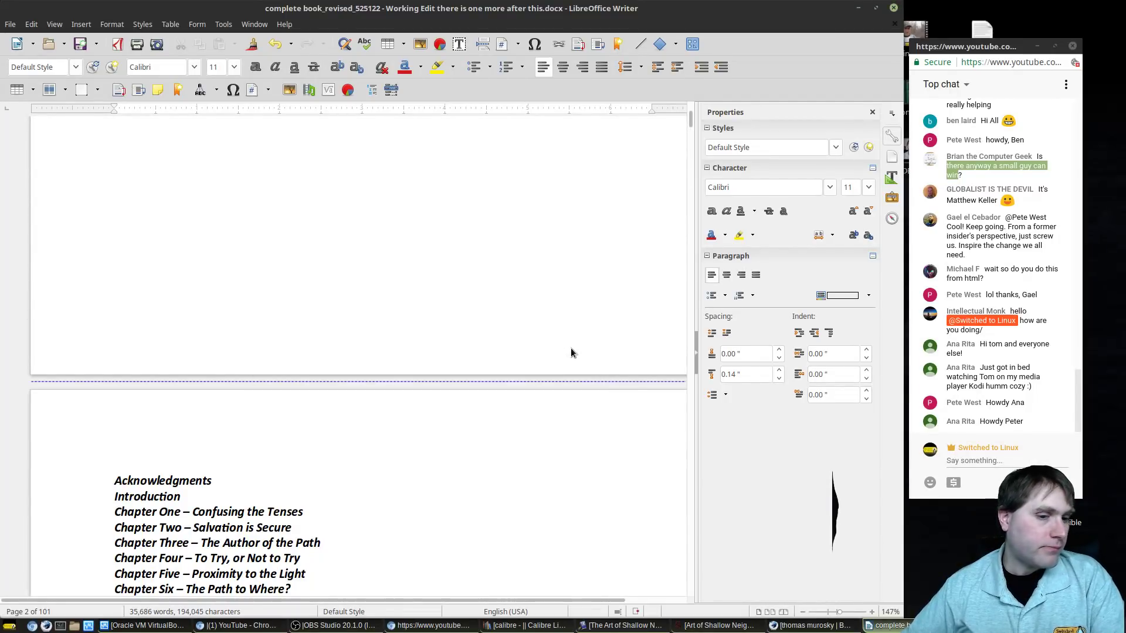
- Minimize the Writer window and close The Art of Shallow Neighboring in Sigil without saving its changes
click(859, 10)
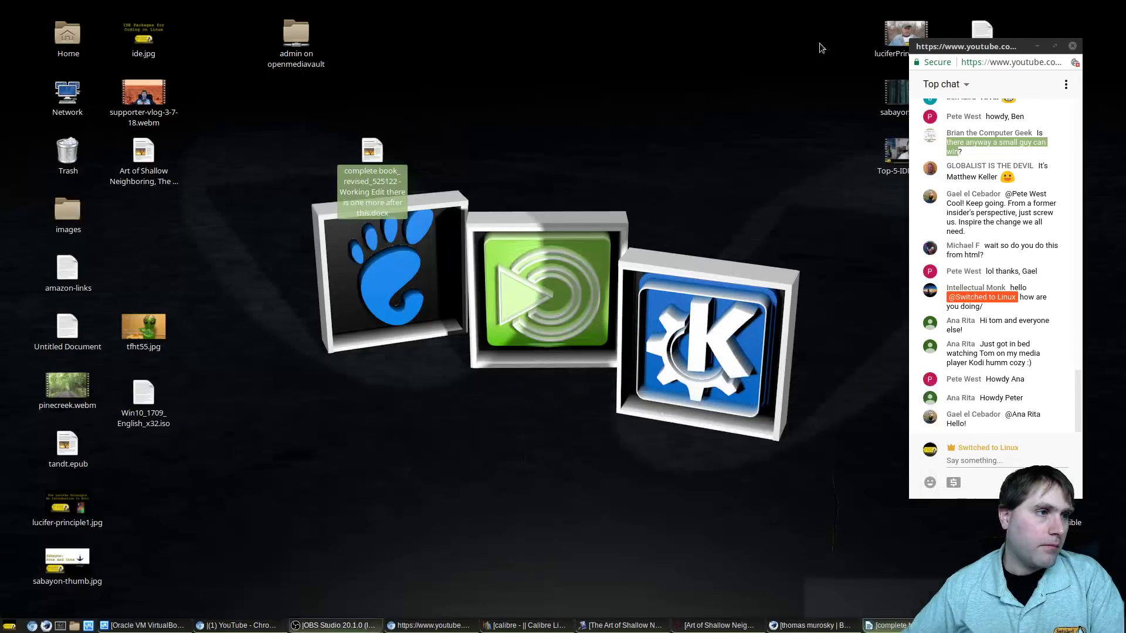
click(719, 625)
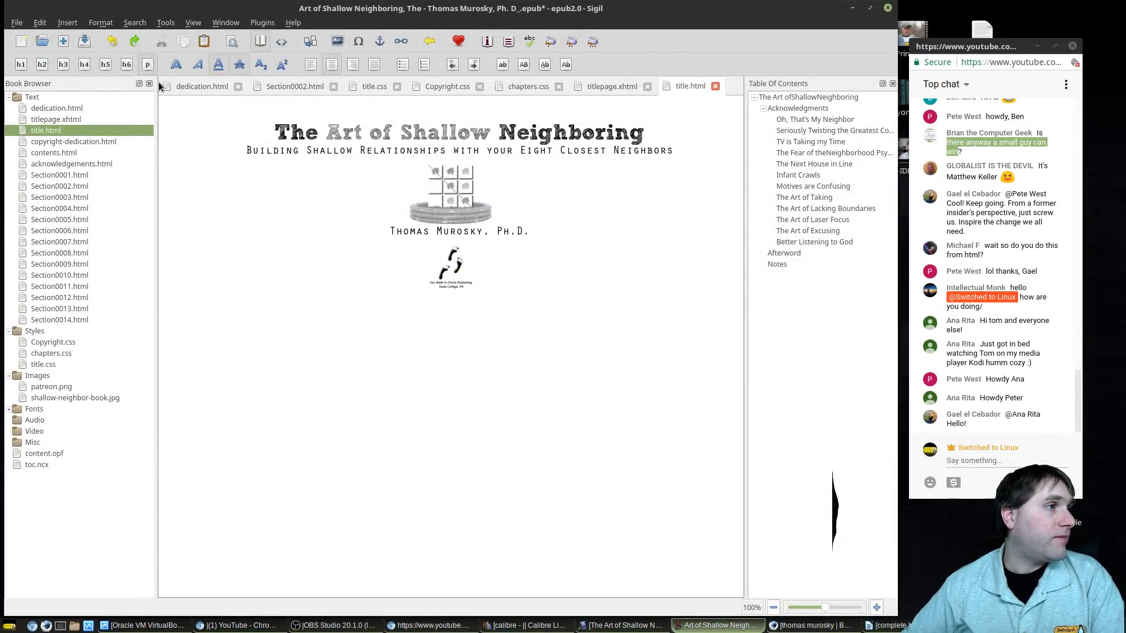
click(887, 9)
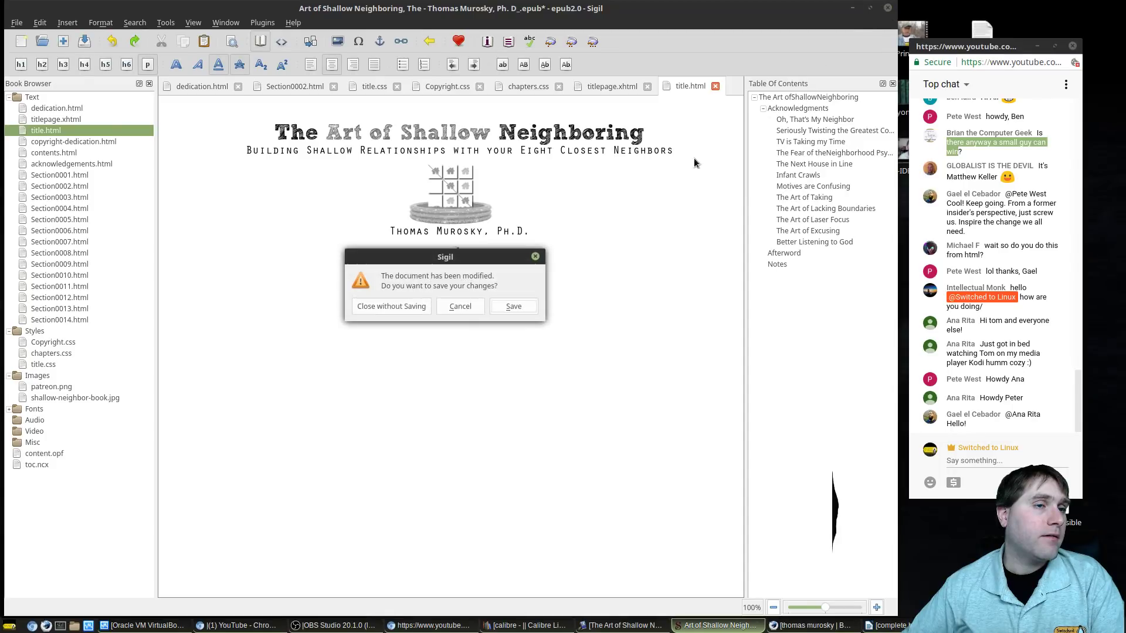
click(391, 306)
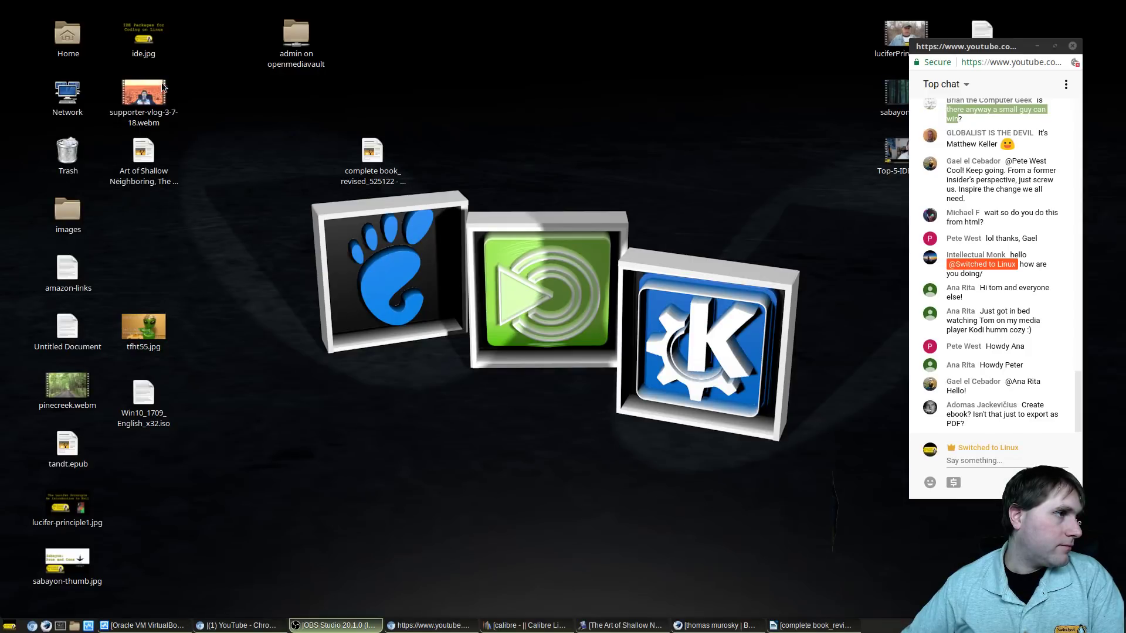
- Move tandt.epub to a free spot on the desktop and open it in Sigil, checking and closing the warning's details
click(132, 160)
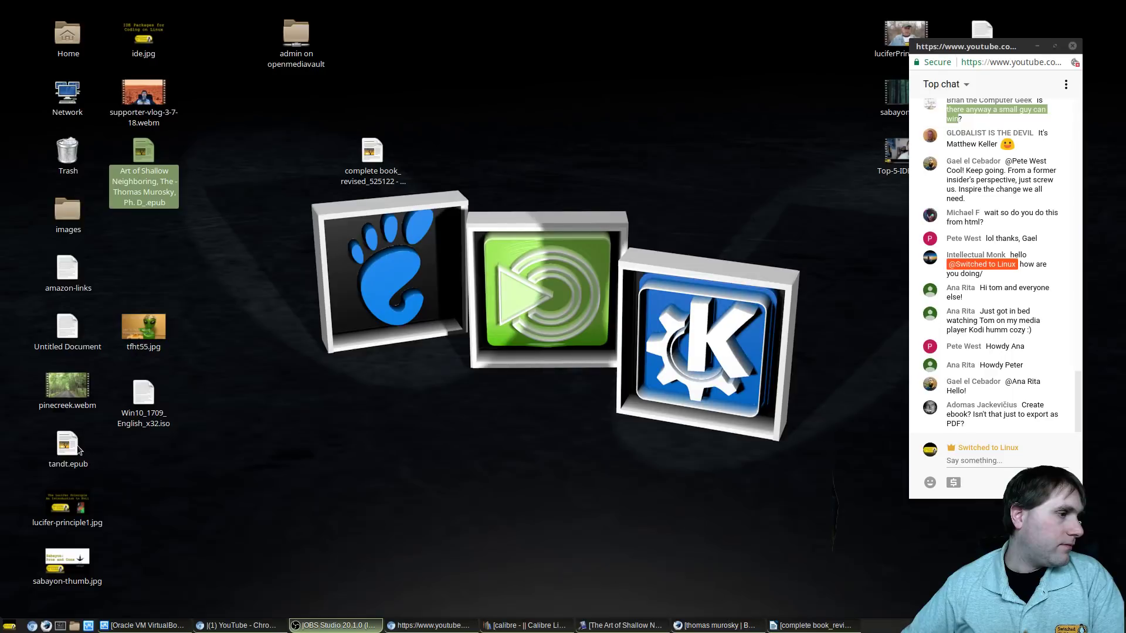
drag(79, 450, 220, 270)
right_click(221, 269)
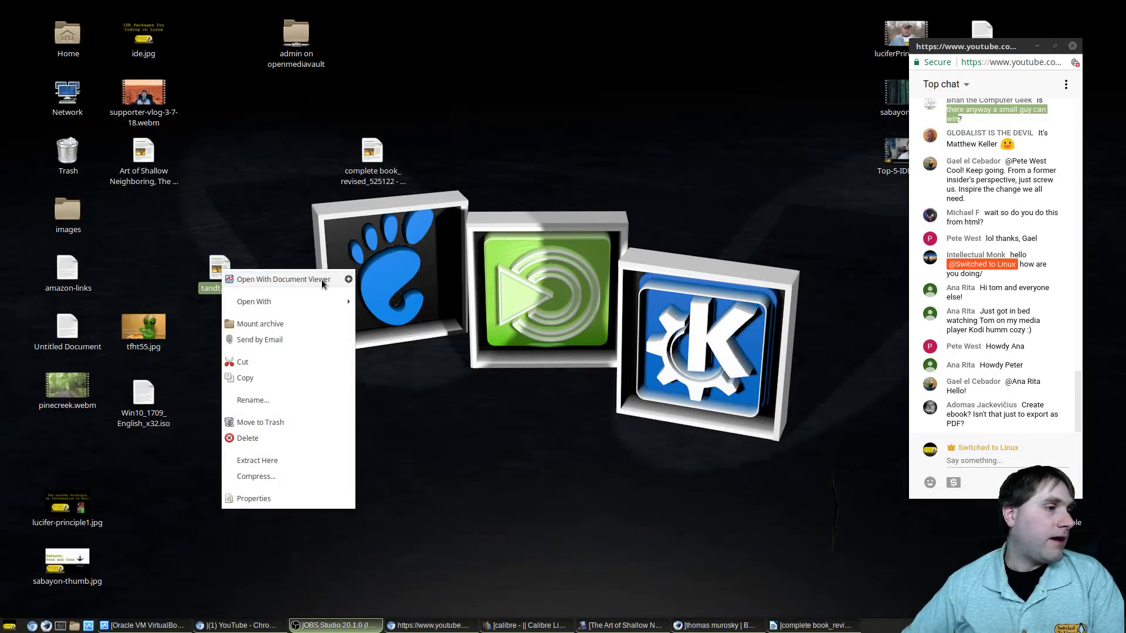
mouse_move(320, 303)
click(383, 321)
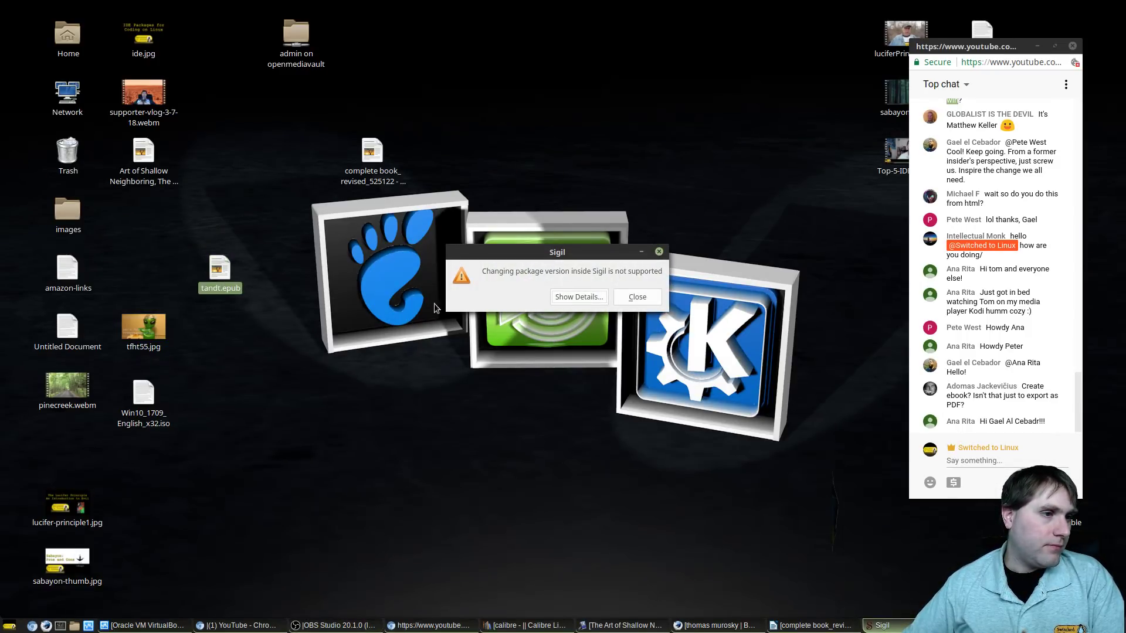
click(583, 297)
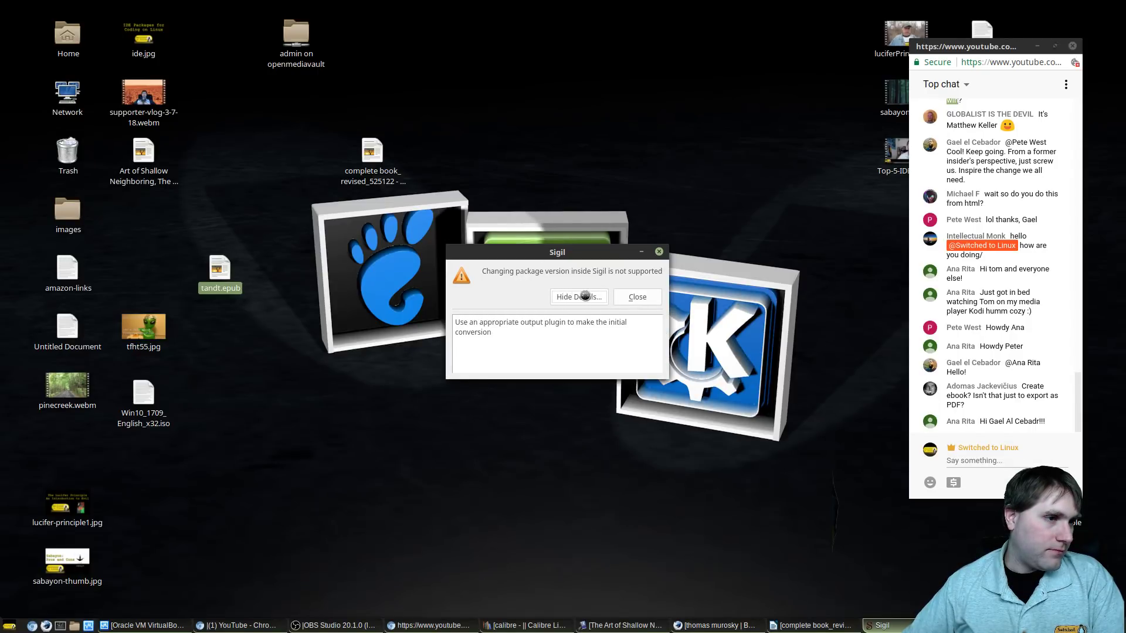
click(638, 297)
double_click(217, 276)
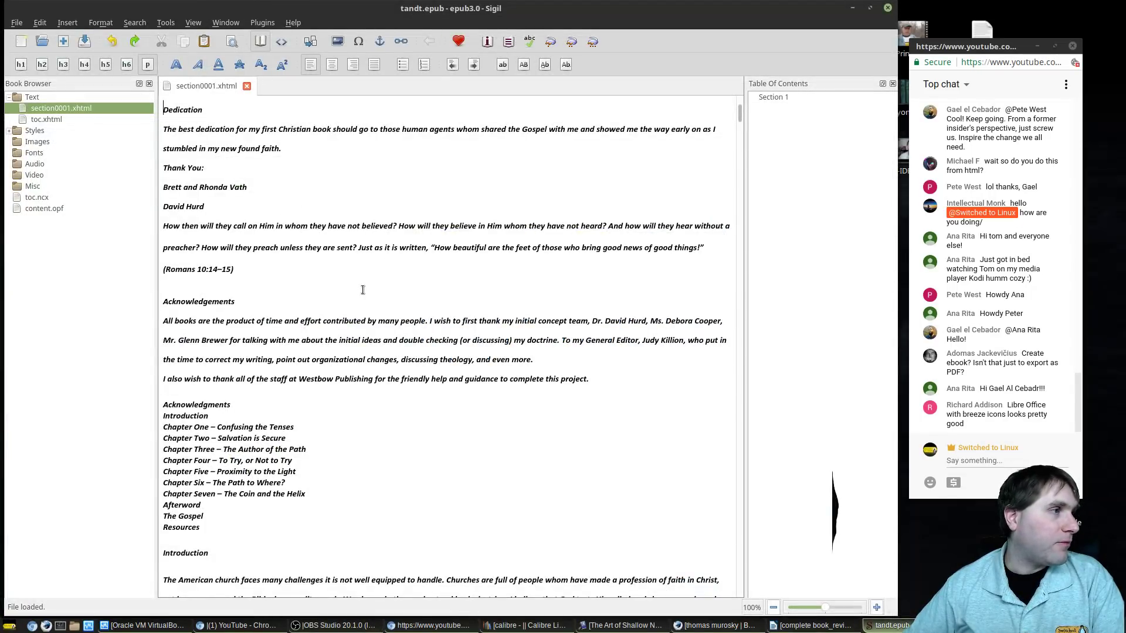
- Look through the formatted text of section0001.xhtml from beginning to end, then return to its start
scroll(363, 293, down, 15)
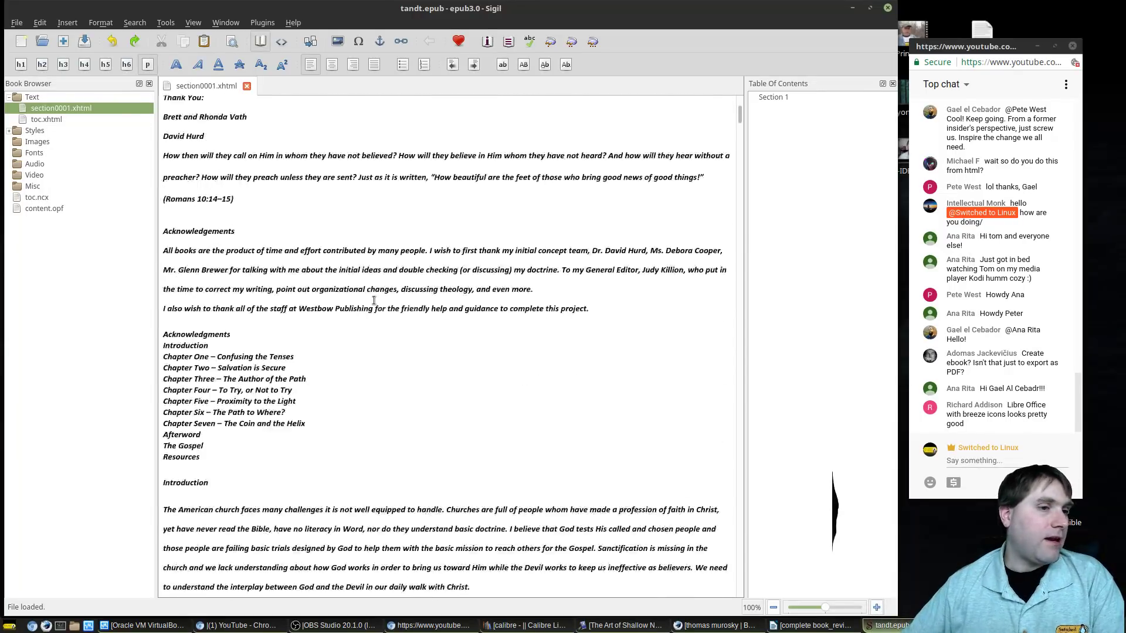
scroll(588, 184, down, 5)
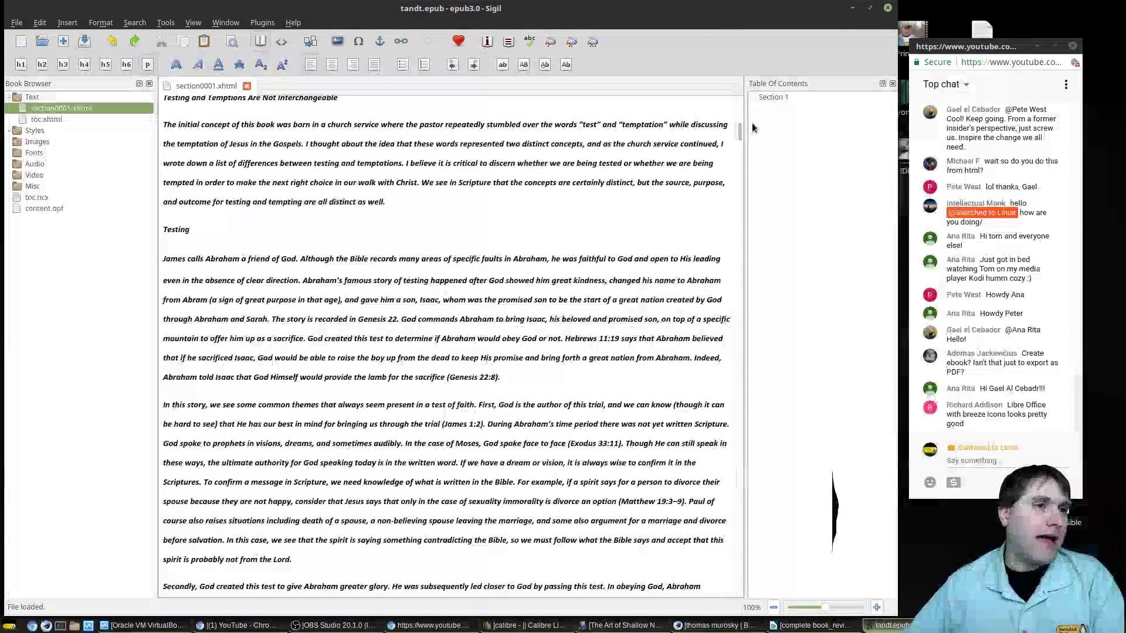
drag(740, 130, 659, 630)
drag(675, 570, 710, 85)
- Show the HTML code of section0001.xhtml and examine the inline styles of its paragraphs and spans
click(281, 42)
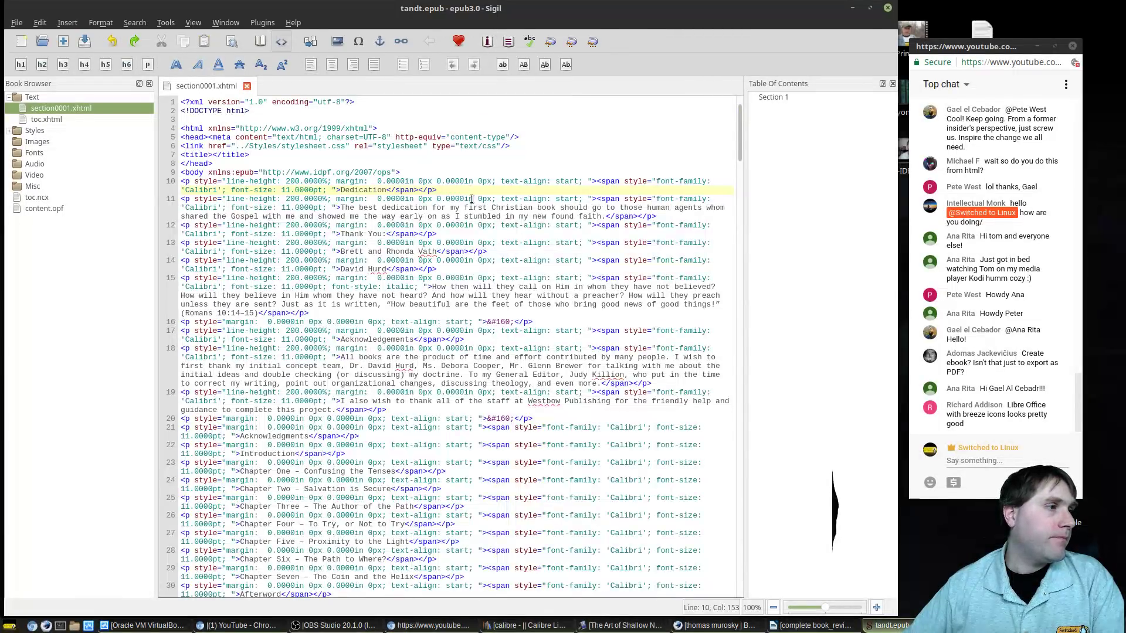
scroll(381, 204, down, 15)
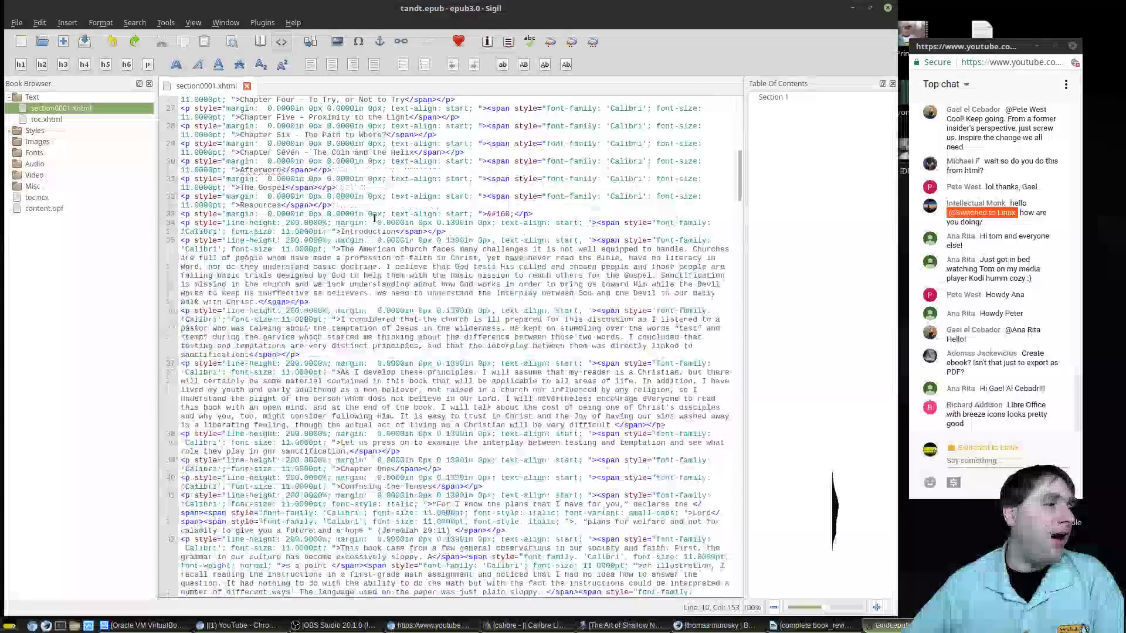
scroll(371, 224, down, 2)
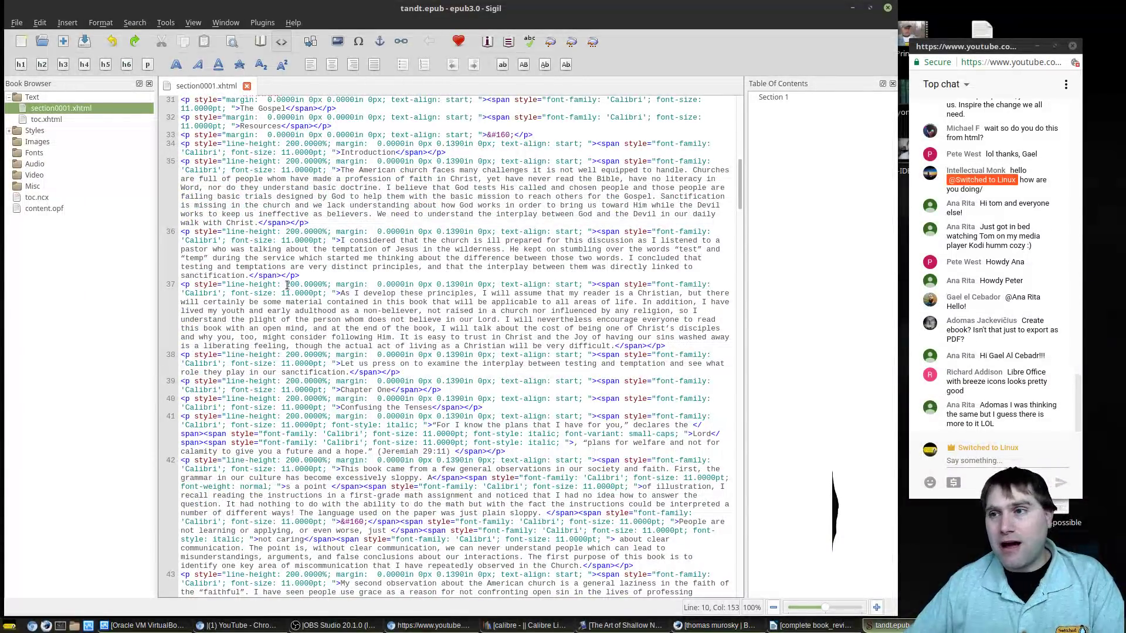
scroll(287, 286, down, 20)
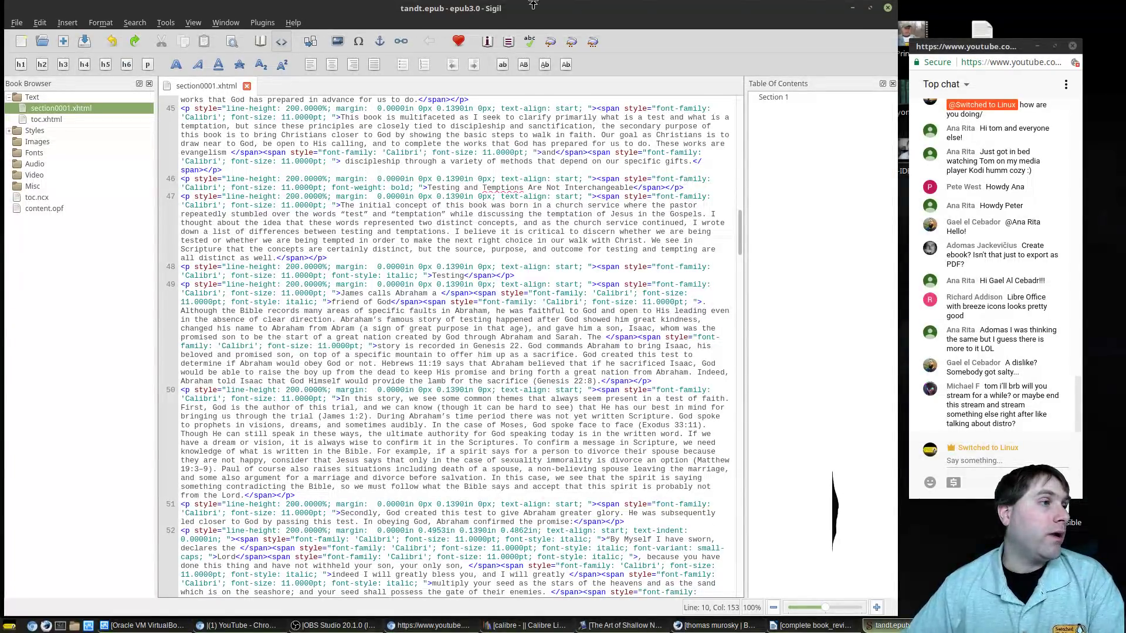
- Show section0001.xhtml as formatted text again, look through the opening chapters, and return to the Dedication
click(261, 41)
scroll(426, 375, down, 15)
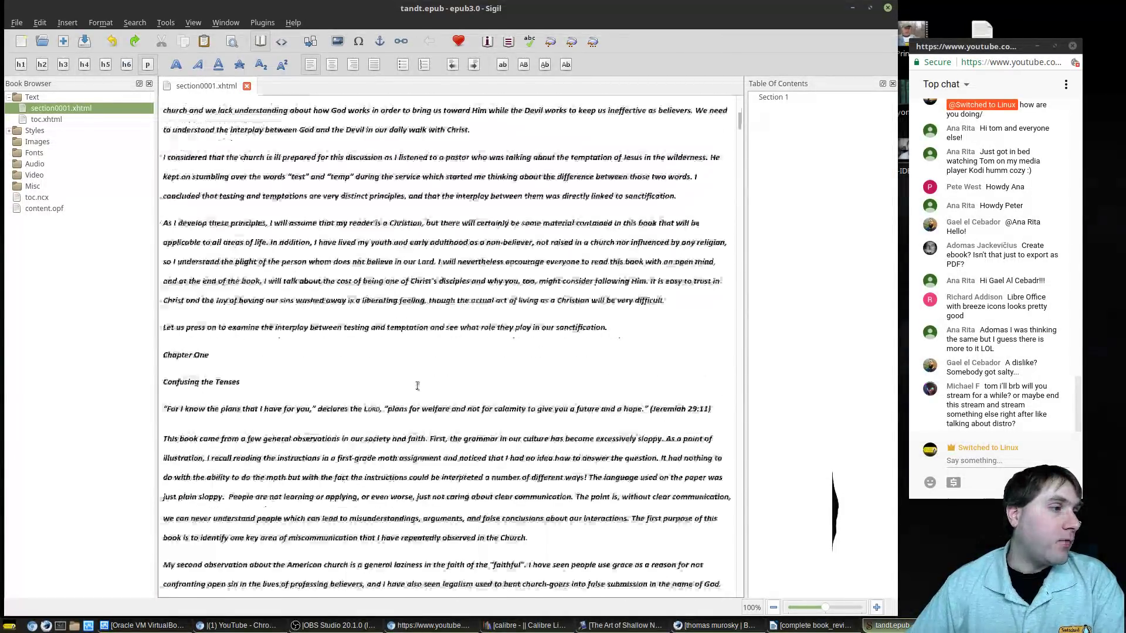
drag(395, 284, 596, 285)
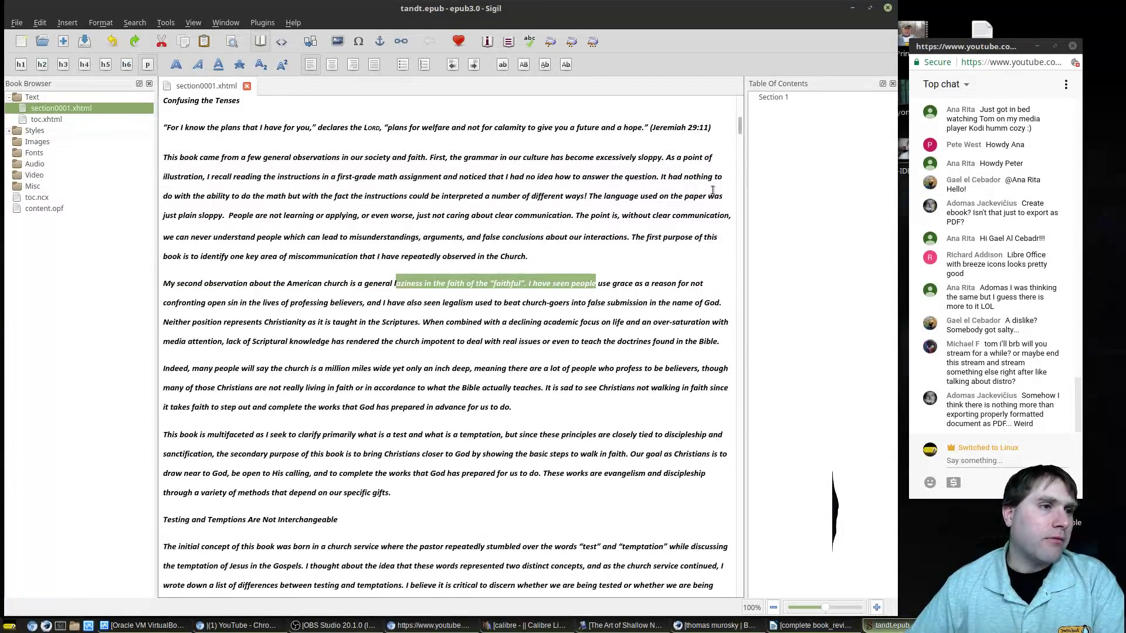
scroll(675, 217, down, 15)
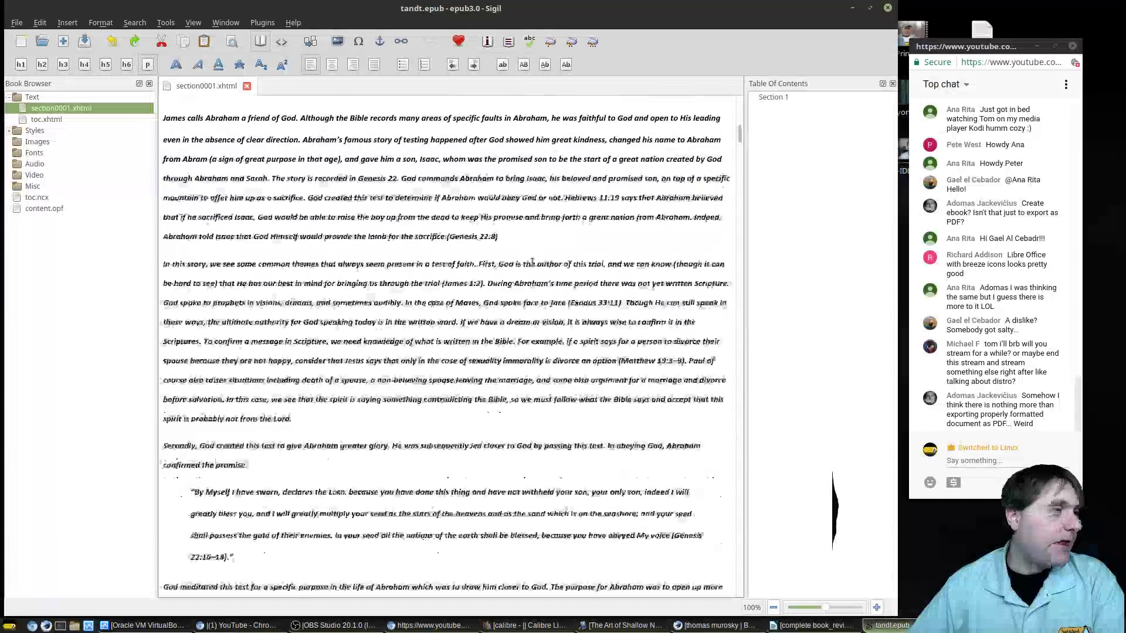
scroll(533, 262, up, 20)
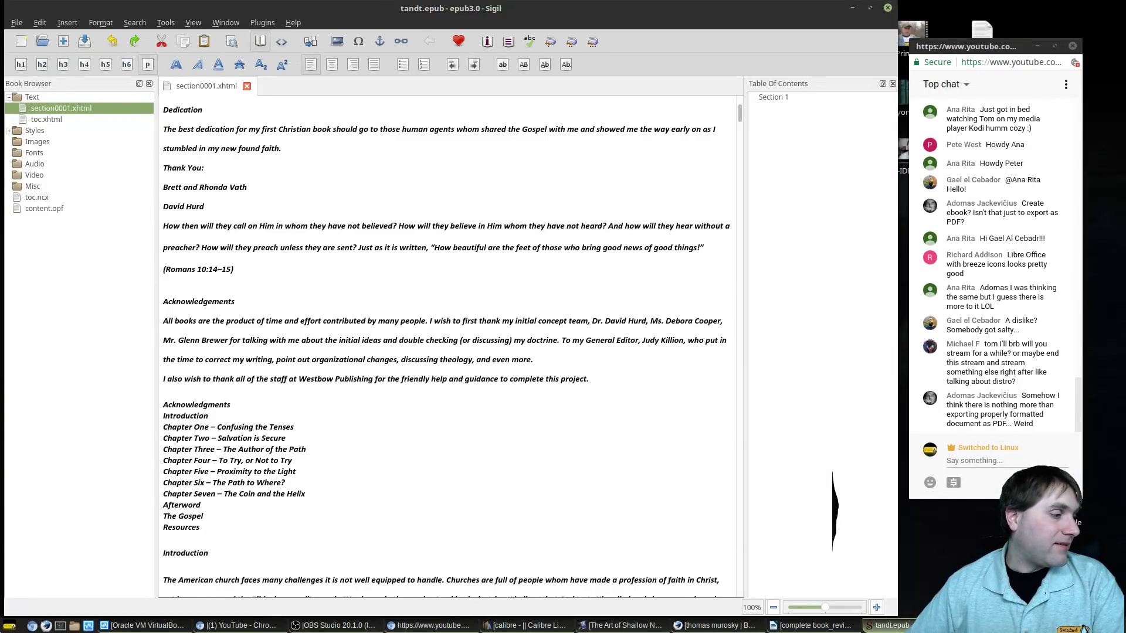
- Open the system's Fonts settings, check the font selection, and close the window
key(super)
text(font)
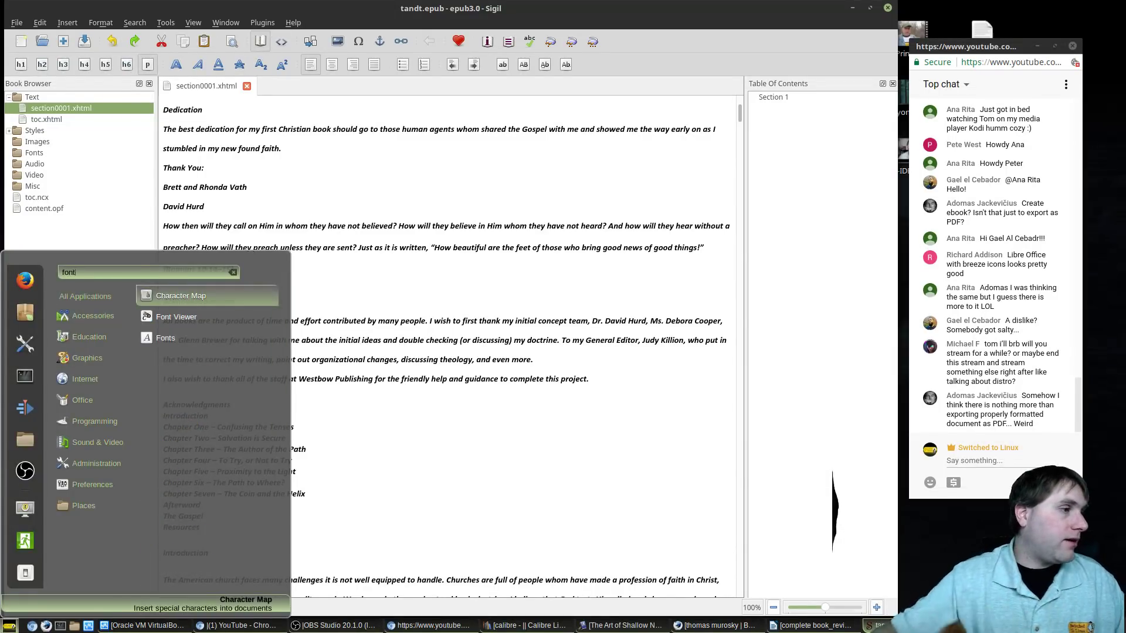
click(165, 338)
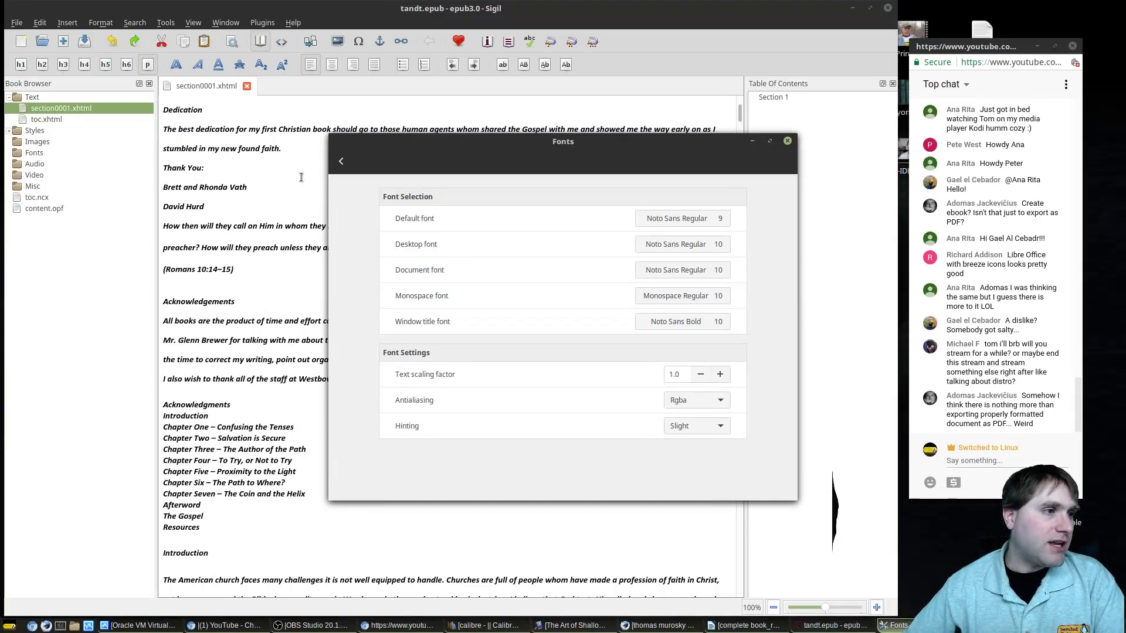
click(787, 141)
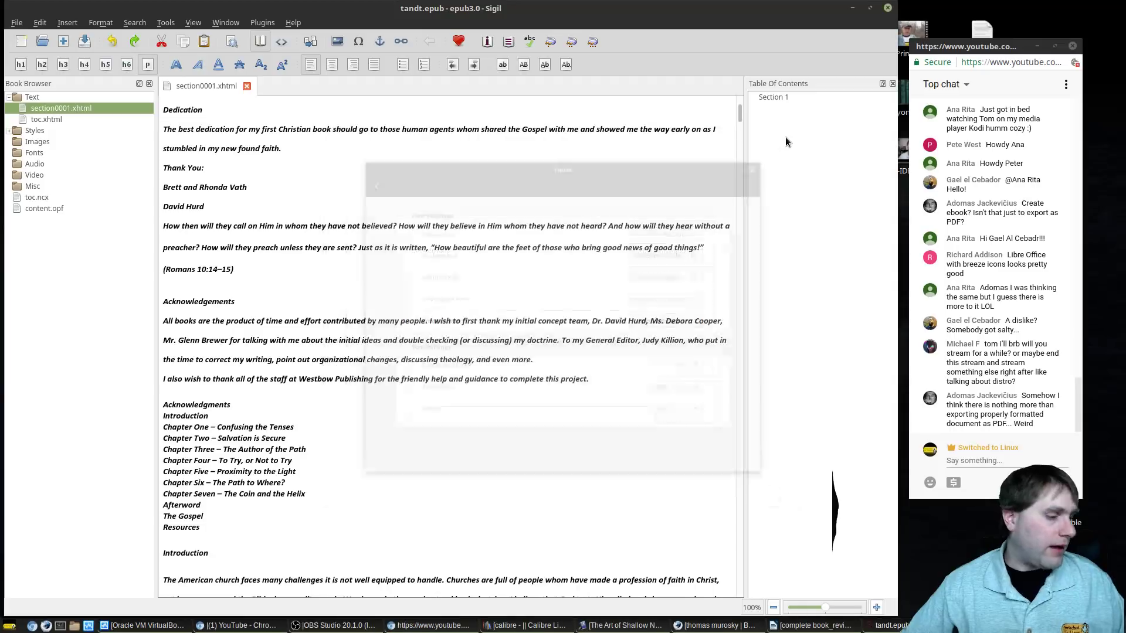
- Open Font Viewer, look for the Calibri variants among all installed fonts, and close the viewer
key(super)
text(font)
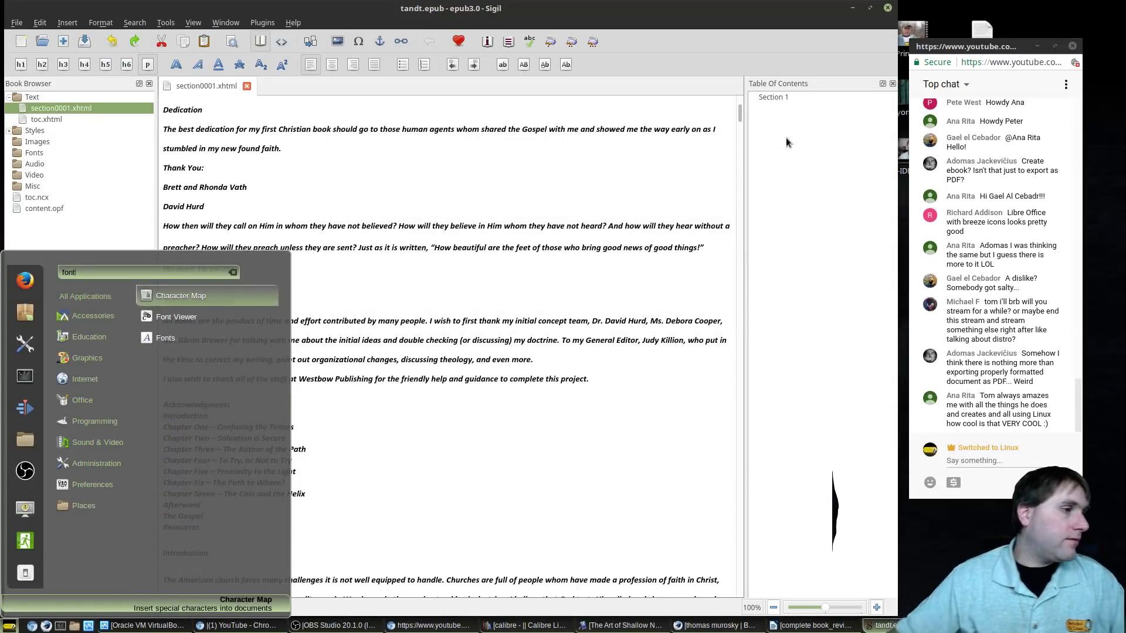
click(172, 322)
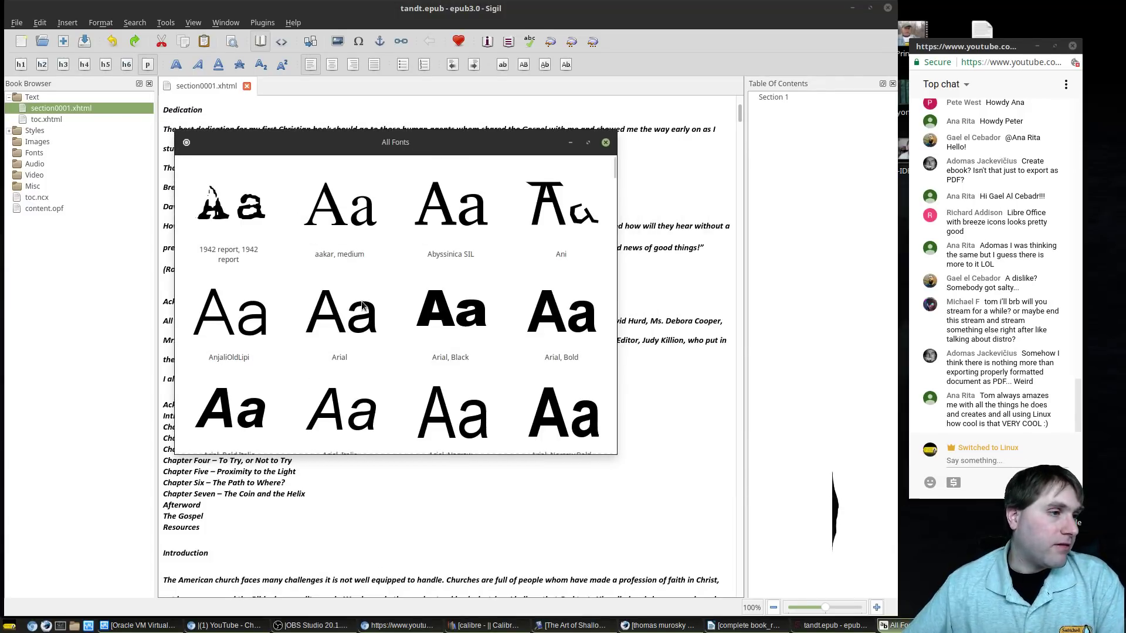
scroll(362, 305, down, 15)
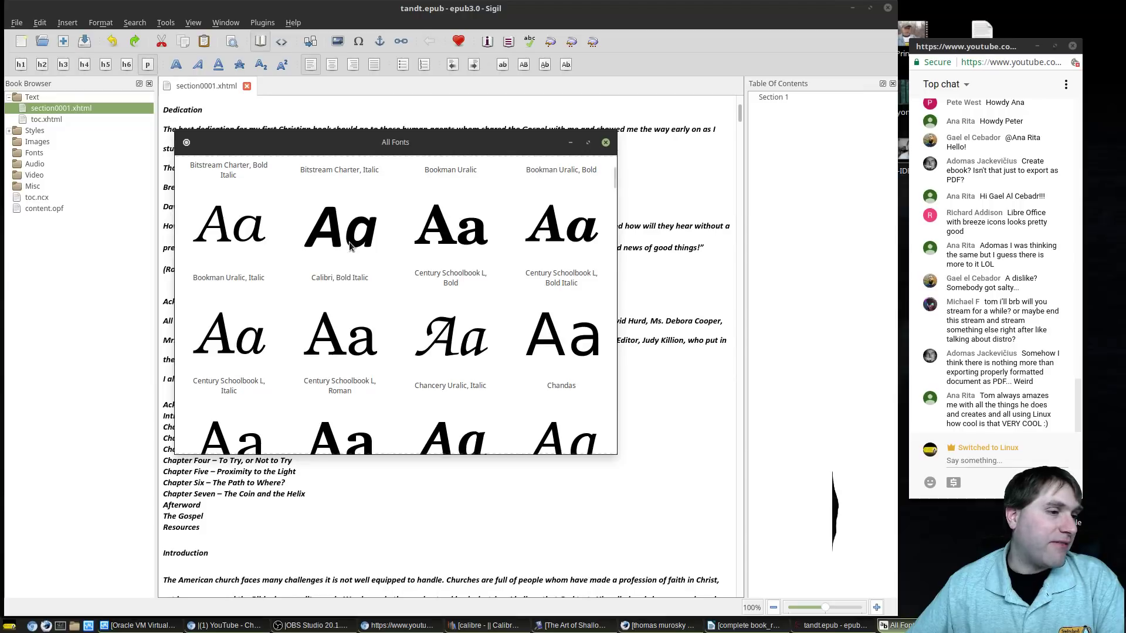
click(606, 142)
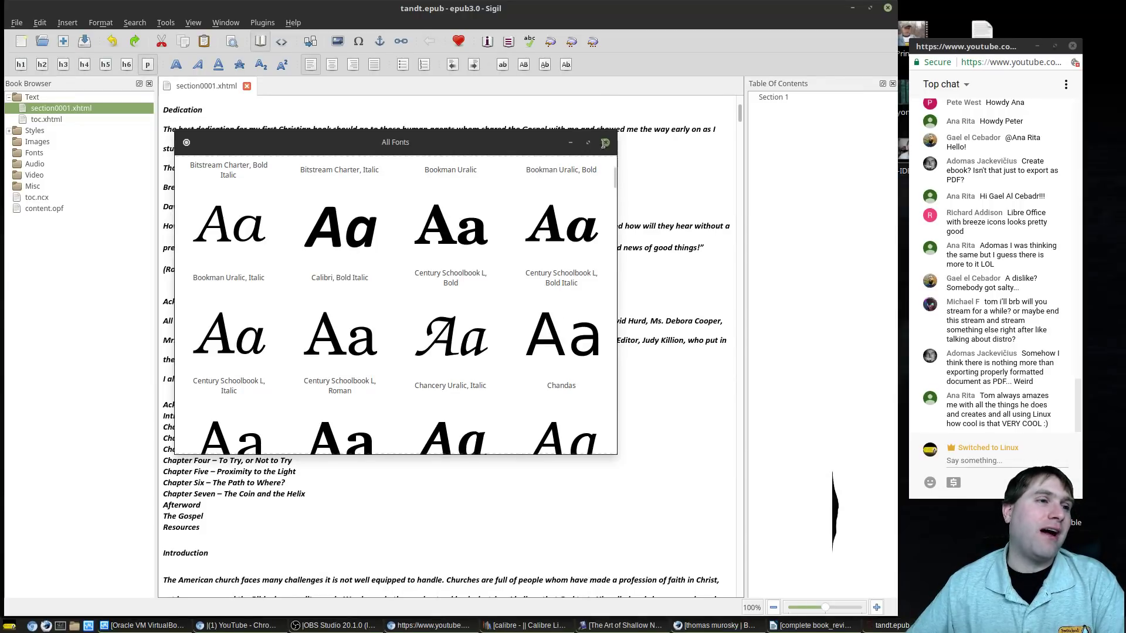
drag(424, 148, 436, 130)
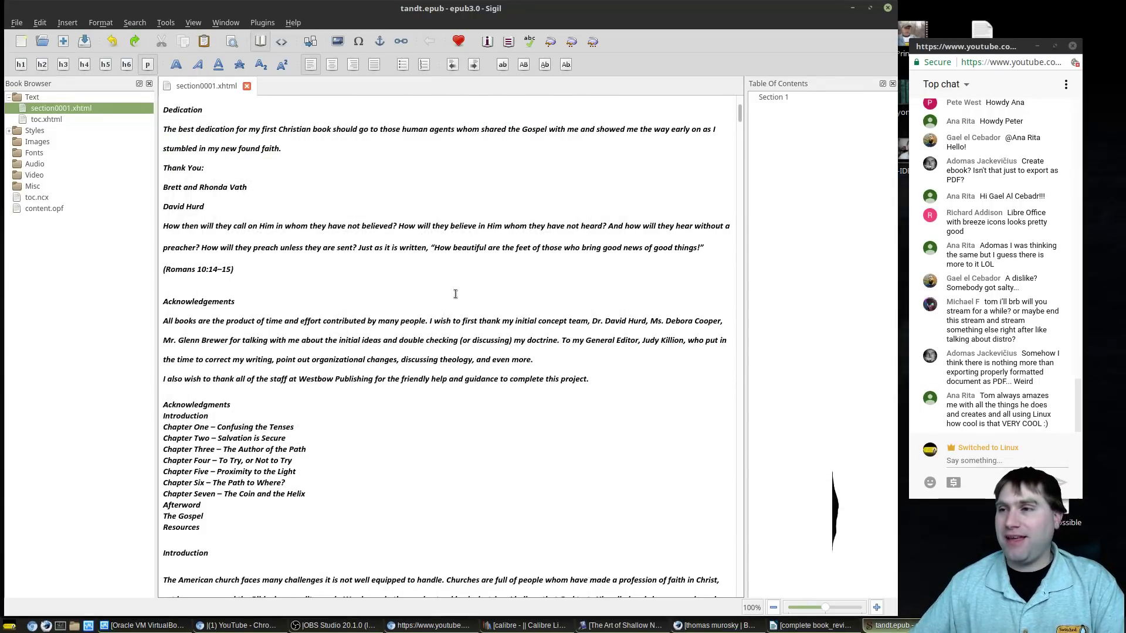
- Open toc.xhtml in Sigil to check its table of contents, then close it and return to section0001.xhtml
scroll(454, 299, down, 15)
scroll(452, 323, up, 15)
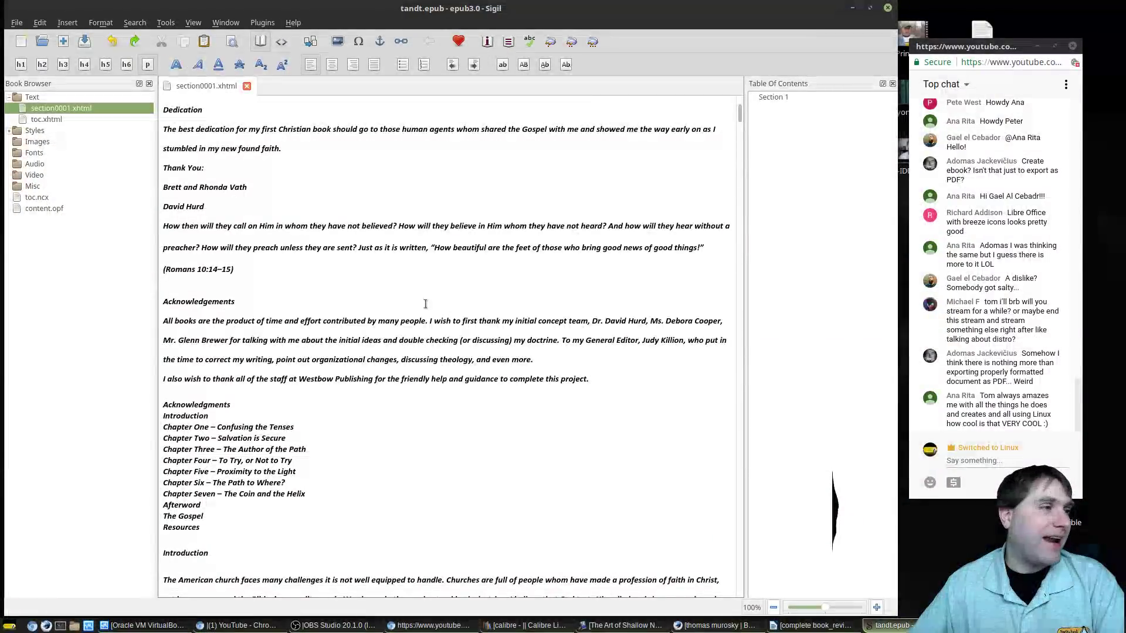
click(49, 119)
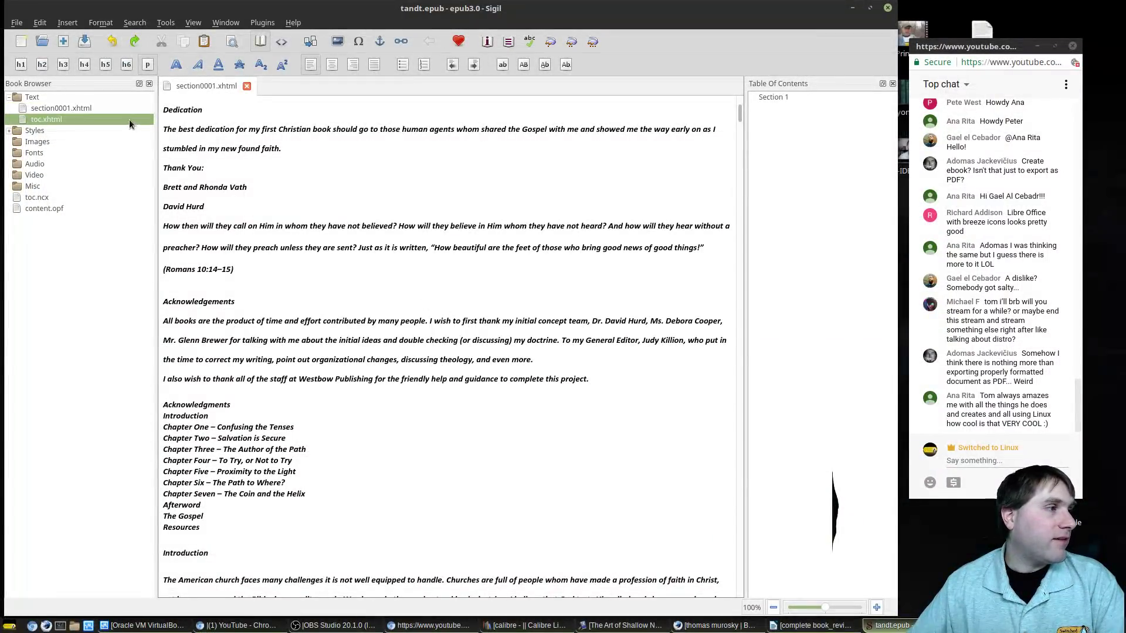
double_click(44, 119)
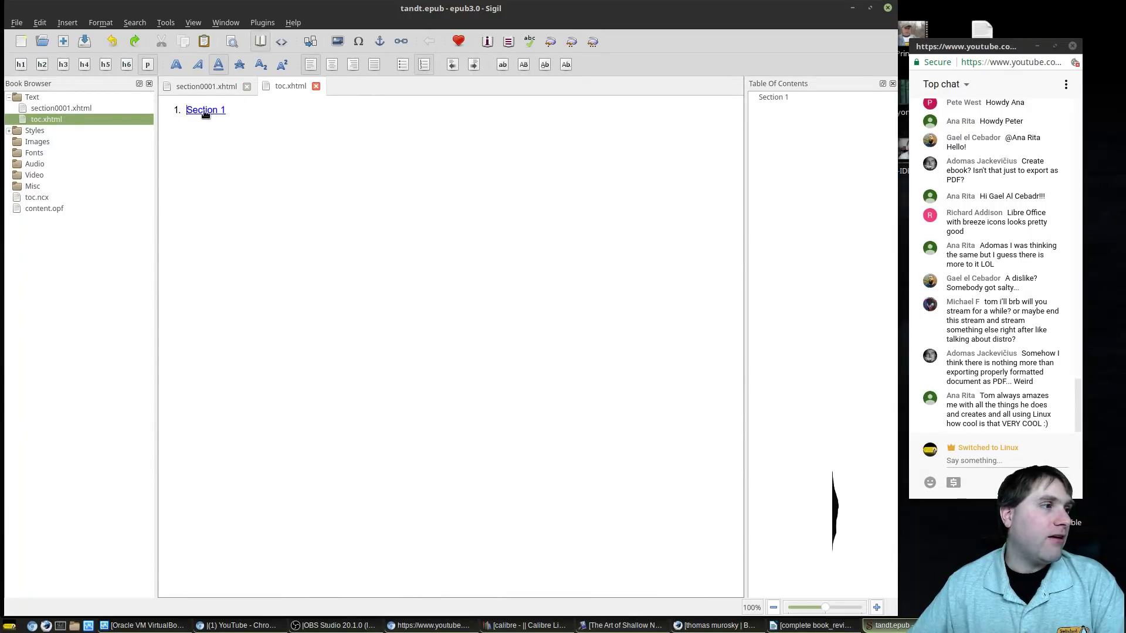
click(316, 86)
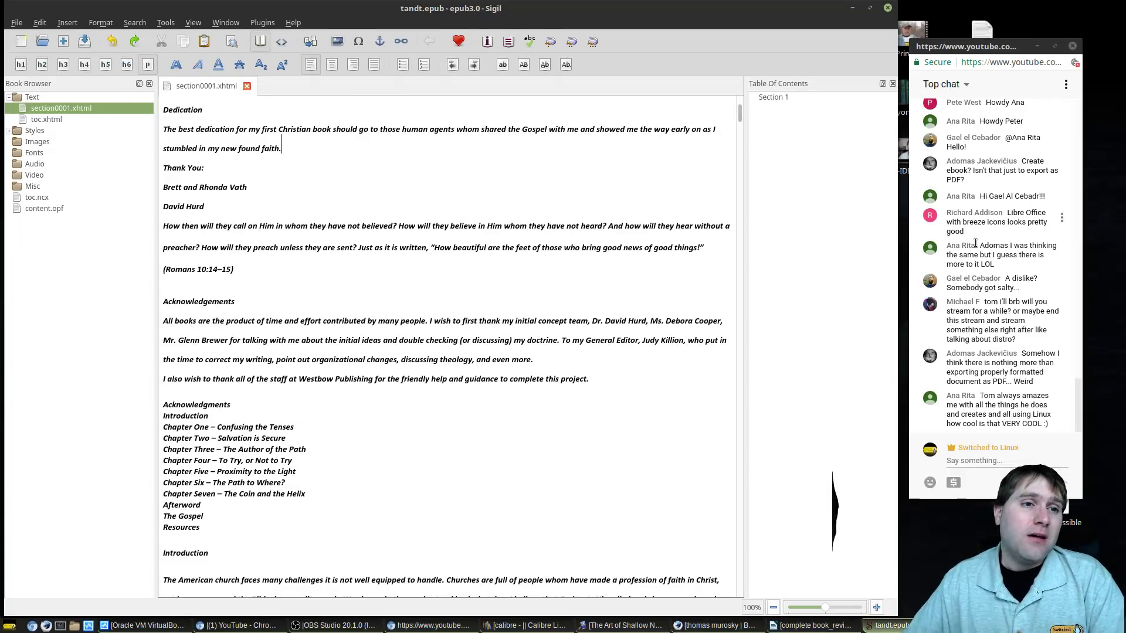
- Read back through the live chat and highlight the question about whether creating an ebook is just exporting to PDF
scroll(1009, 172, up, 4)
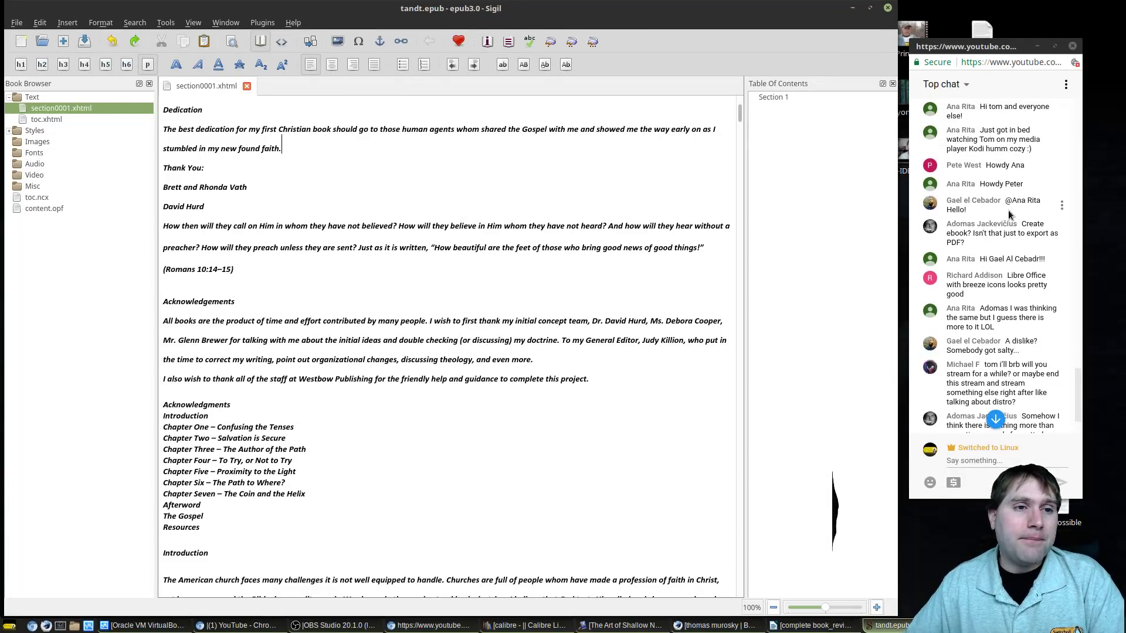
scroll(1020, 223, up, 3)
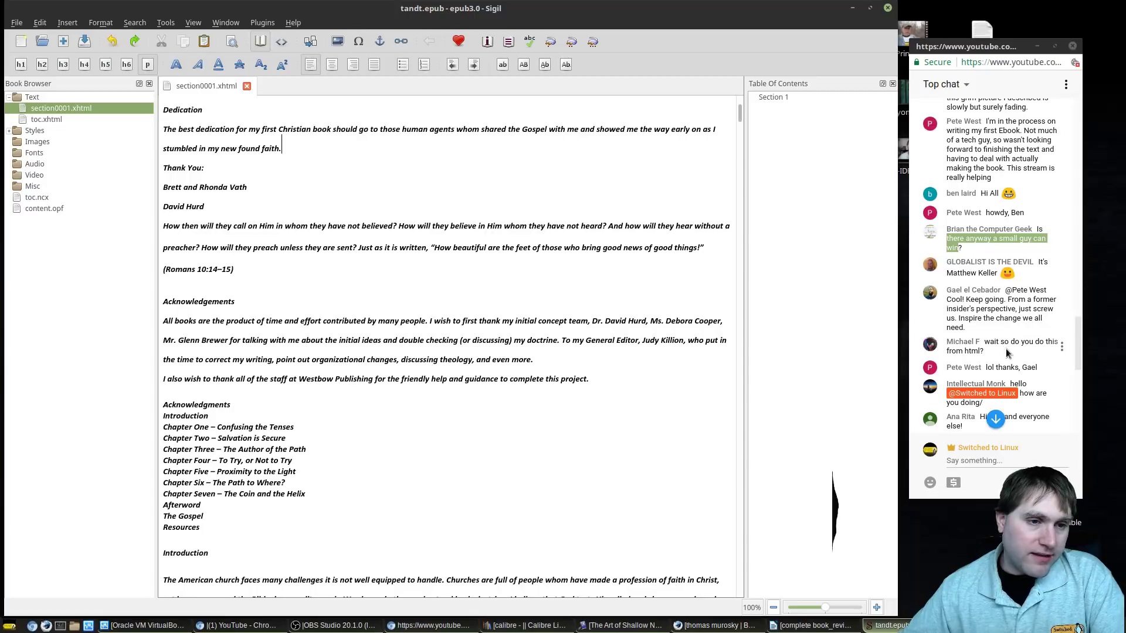
drag(1030, 393, 1038, 394)
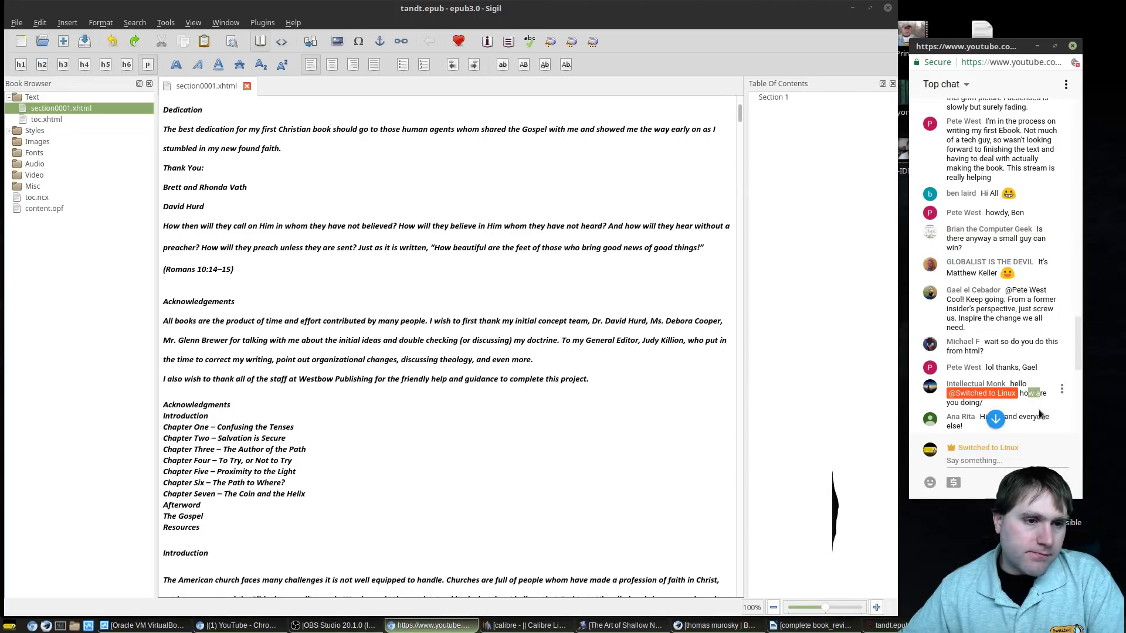
scroll(1038, 405, down, 3)
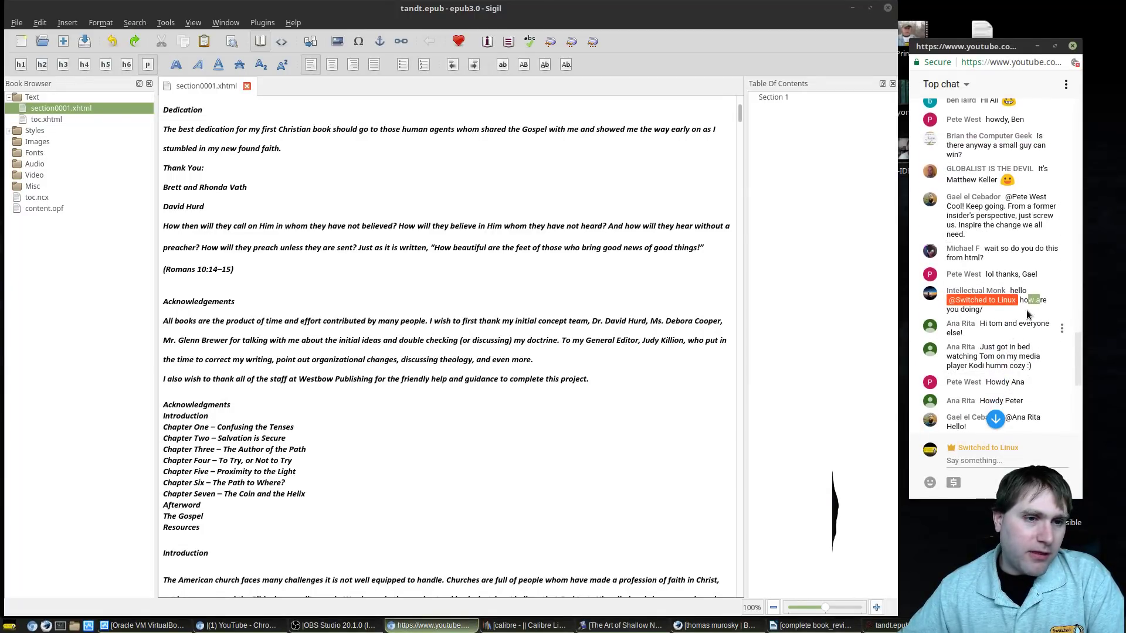
scroll(1026, 352, down, 1)
scroll(1026, 347, down, 1)
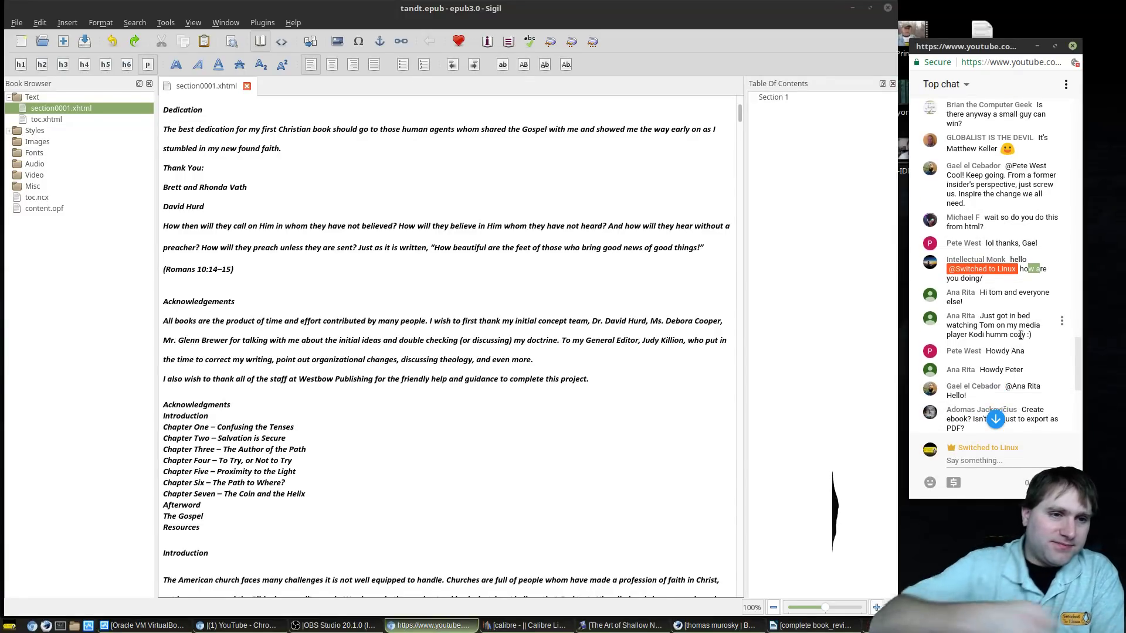
scroll(1039, 361, down, 2)
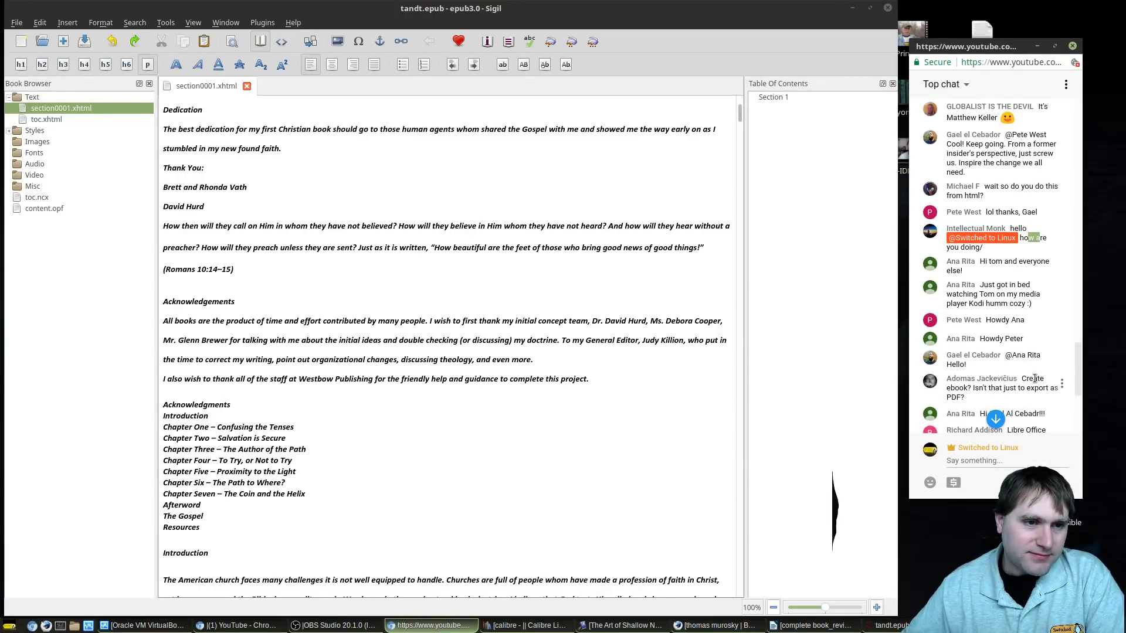
scroll(1038, 369, down, 4)
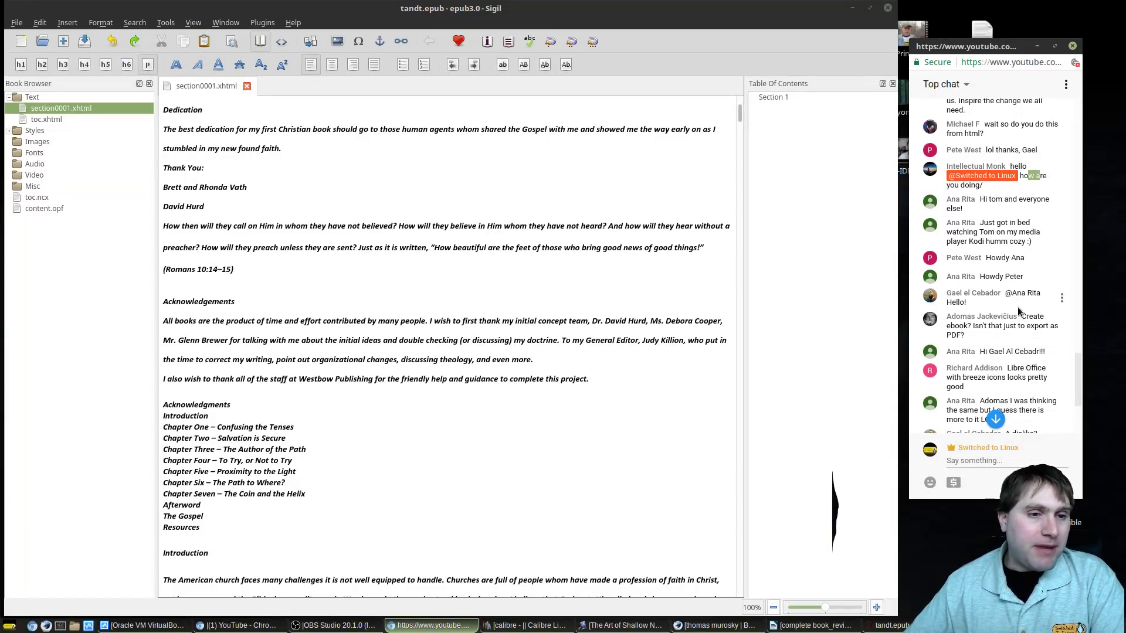
drag(1021, 316, 1043, 331)
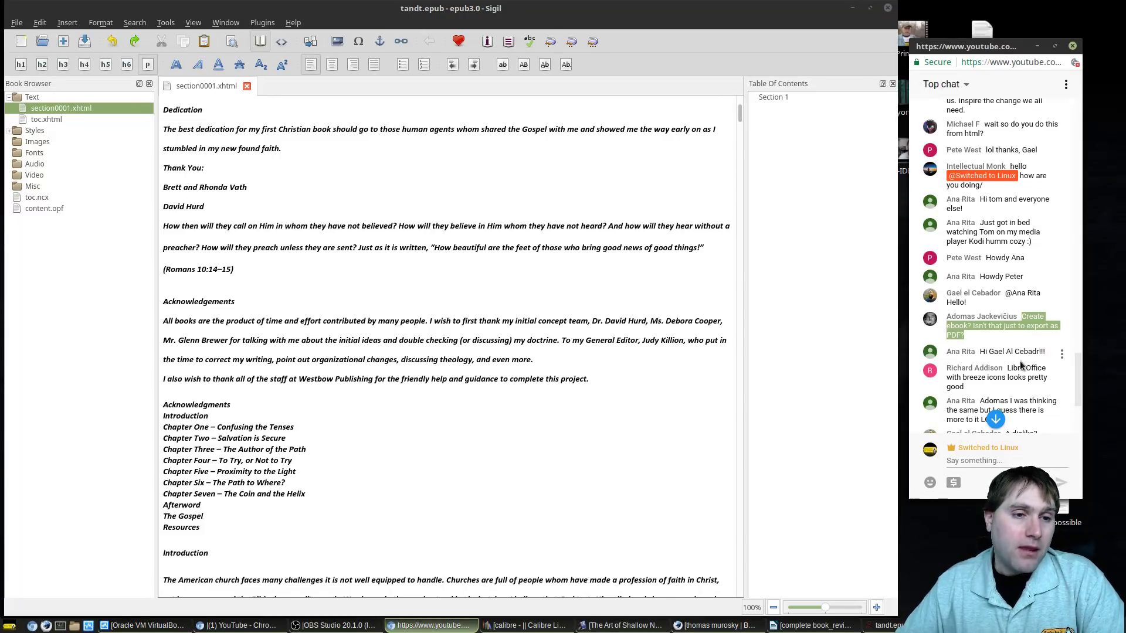
scroll(1018, 359, down, 1)
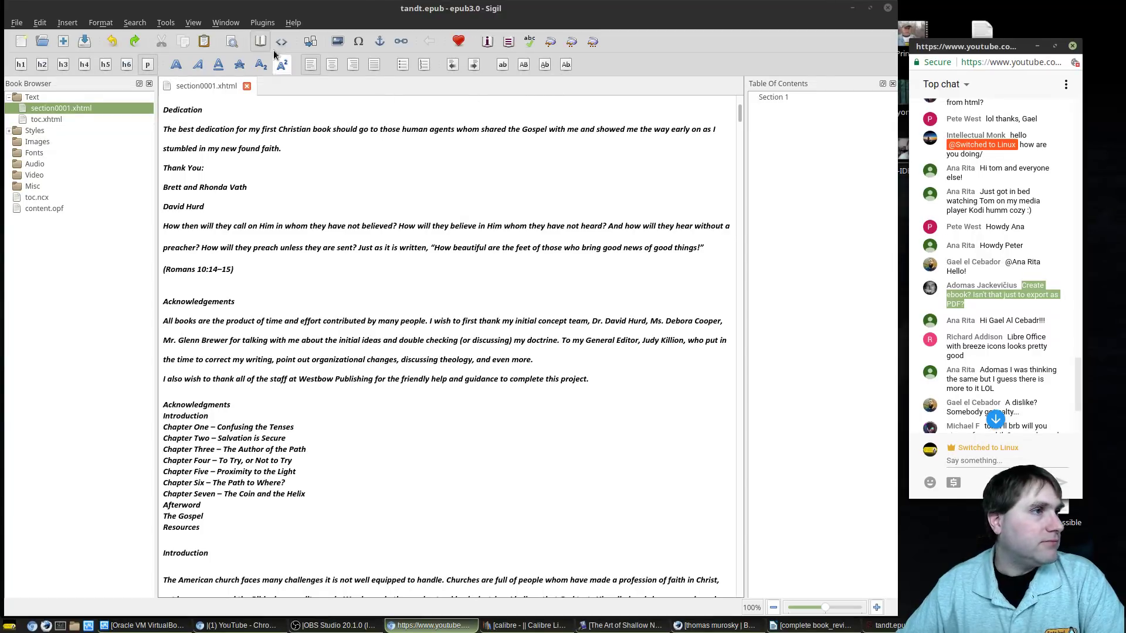
- Switch to the manuscript in LibreOffice Writer and look over the pages around the Acknowledgements
click(815, 625)
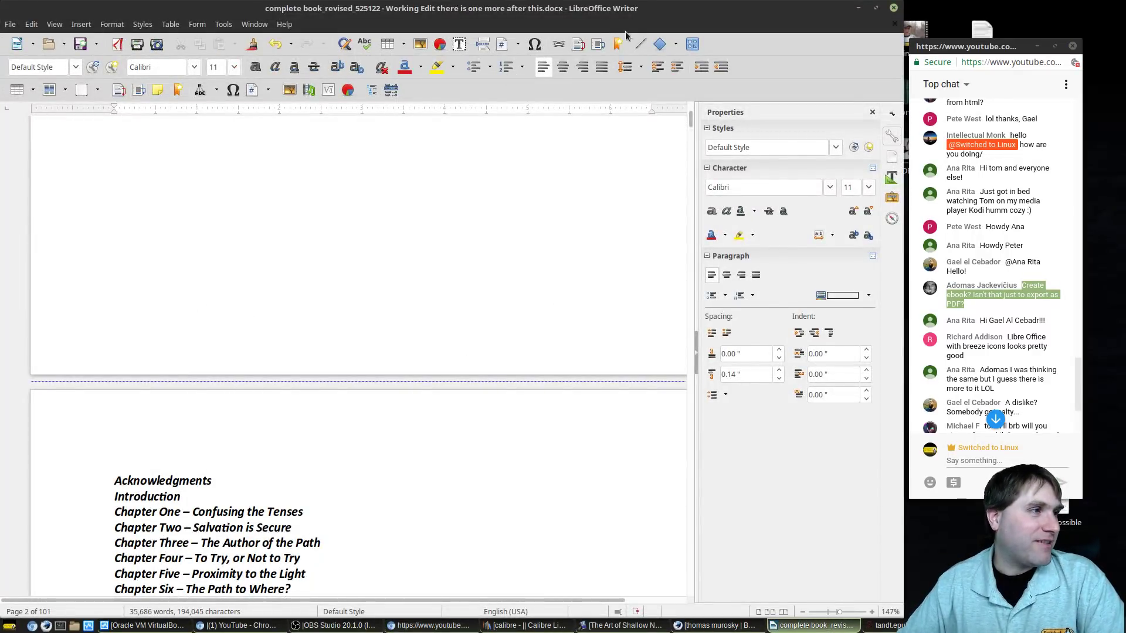
scroll(491, 387, down, 3)
scroll(468, 411, down, 20)
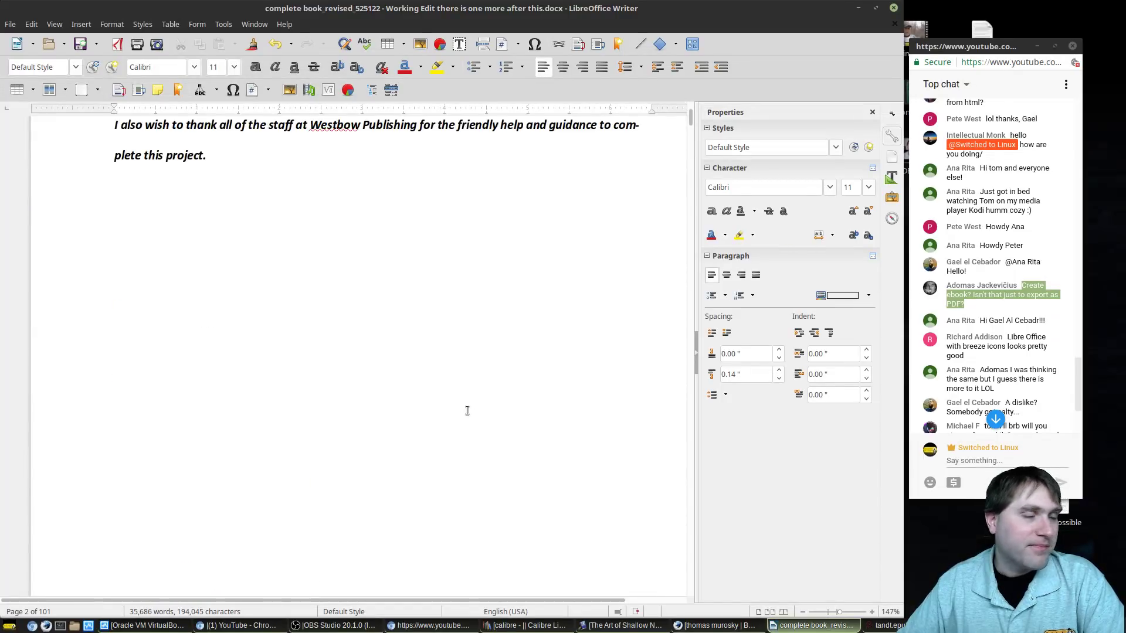
scroll(466, 407, up, 5)
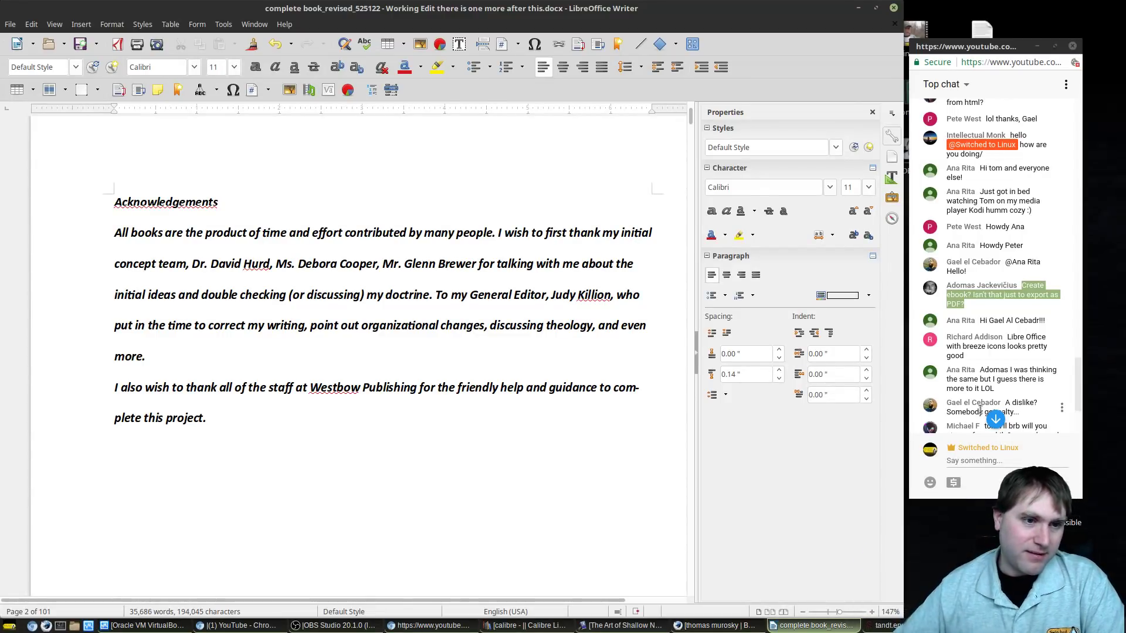
- Read the newer live chat messages and highlight the comment about exporting a properly formatted document as PDF
drag(1016, 401, 1034, 402)
scroll(1021, 382, down, 2)
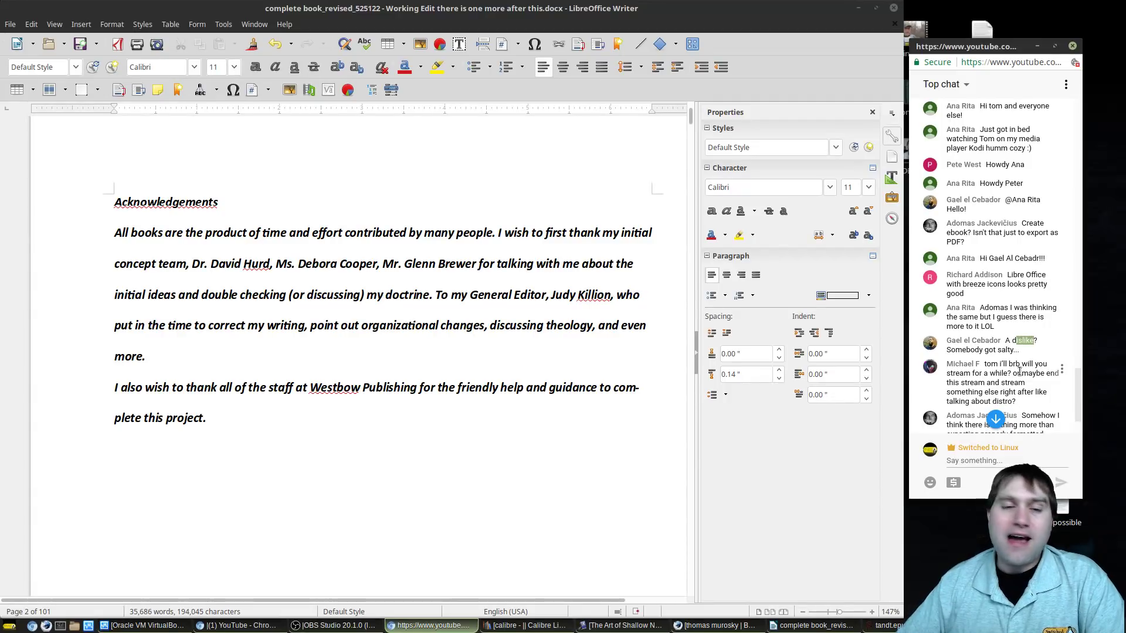
scroll(1020, 371, down, 5)
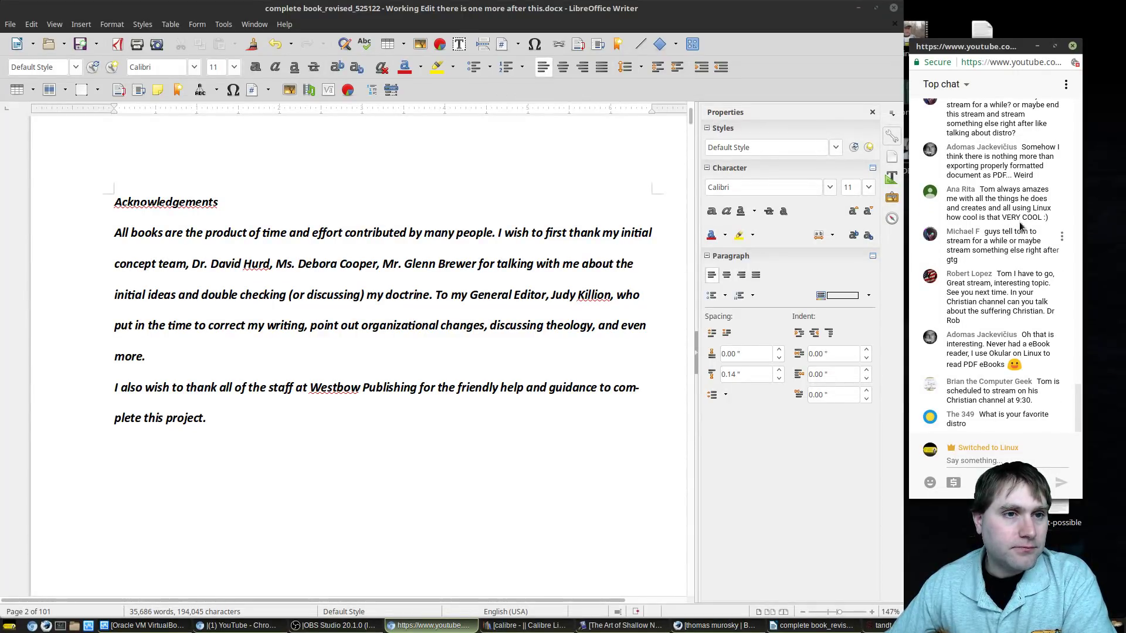
scroll(1022, 139, up, 3)
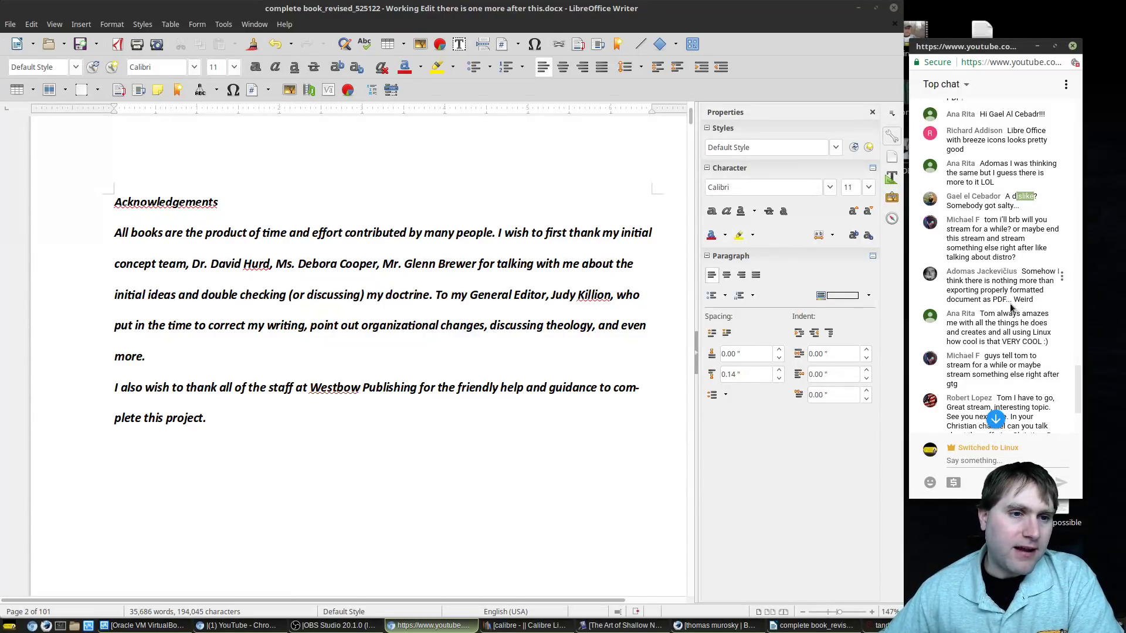
drag(1021, 272, 1051, 307)
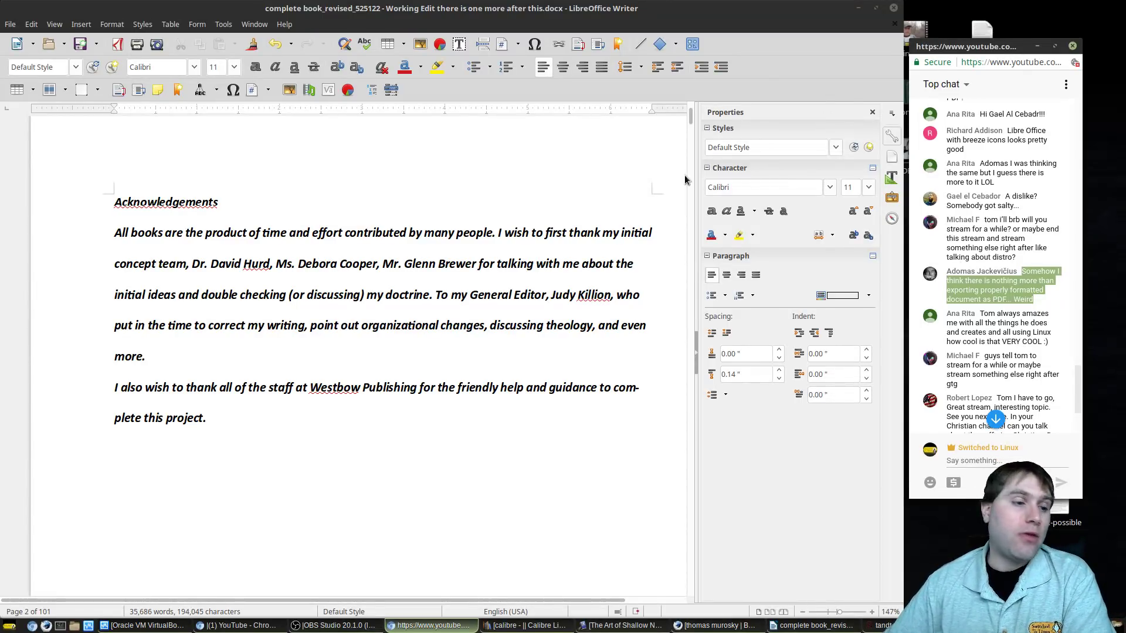
- Switch to the calibre library and check the available actions for The Art of Shallow Neighboring, then dismiss them
click(529, 628)
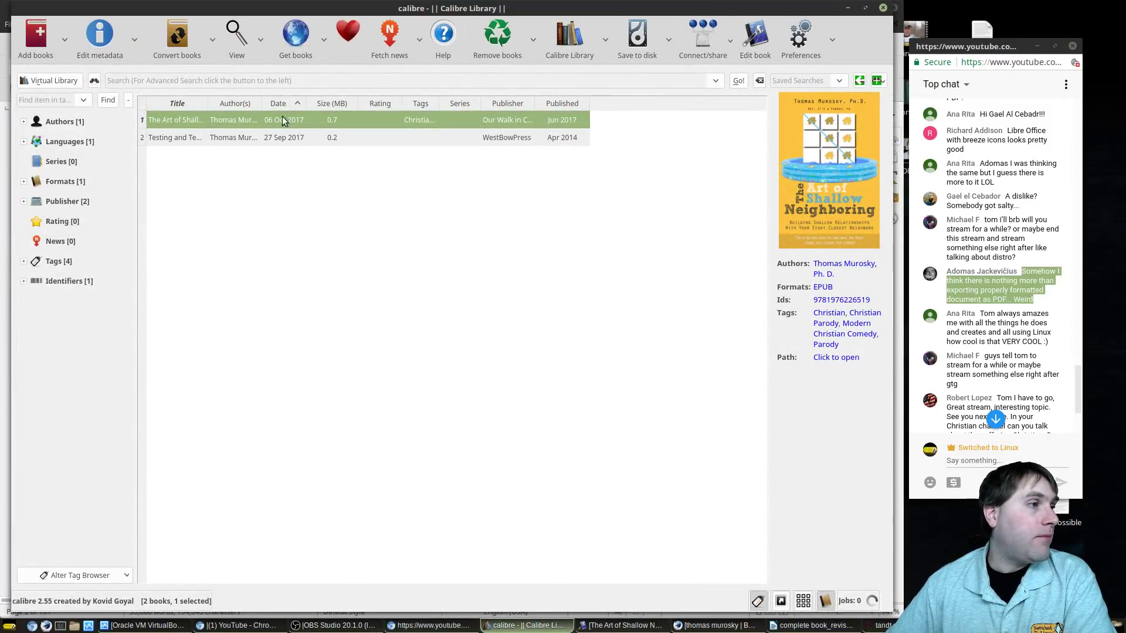
right_click(238, 120)
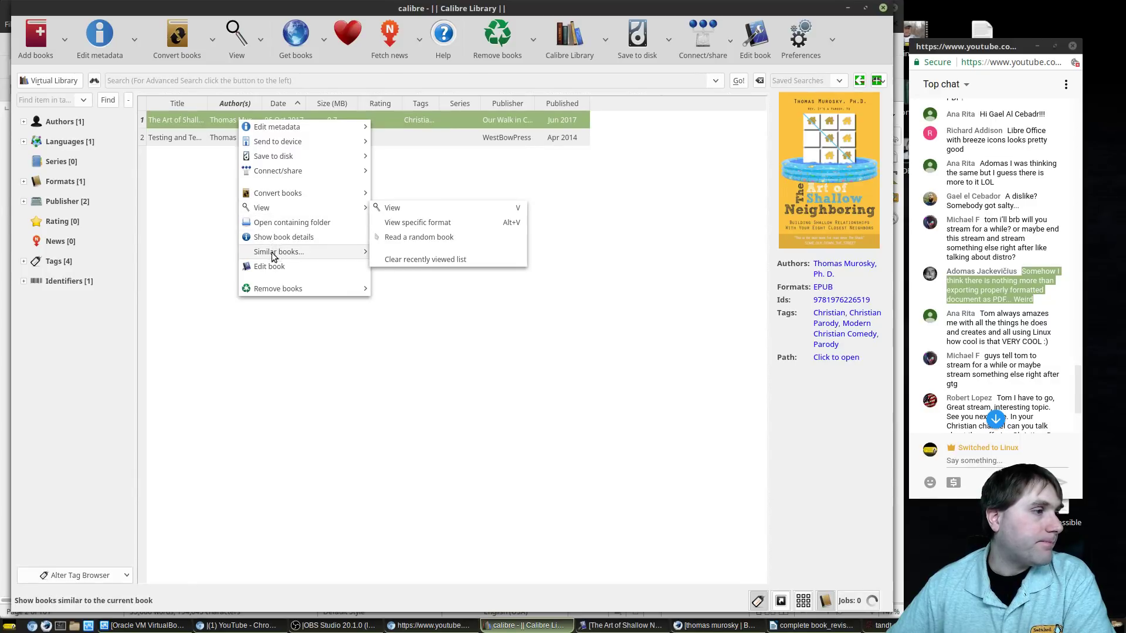
click(218, 108)
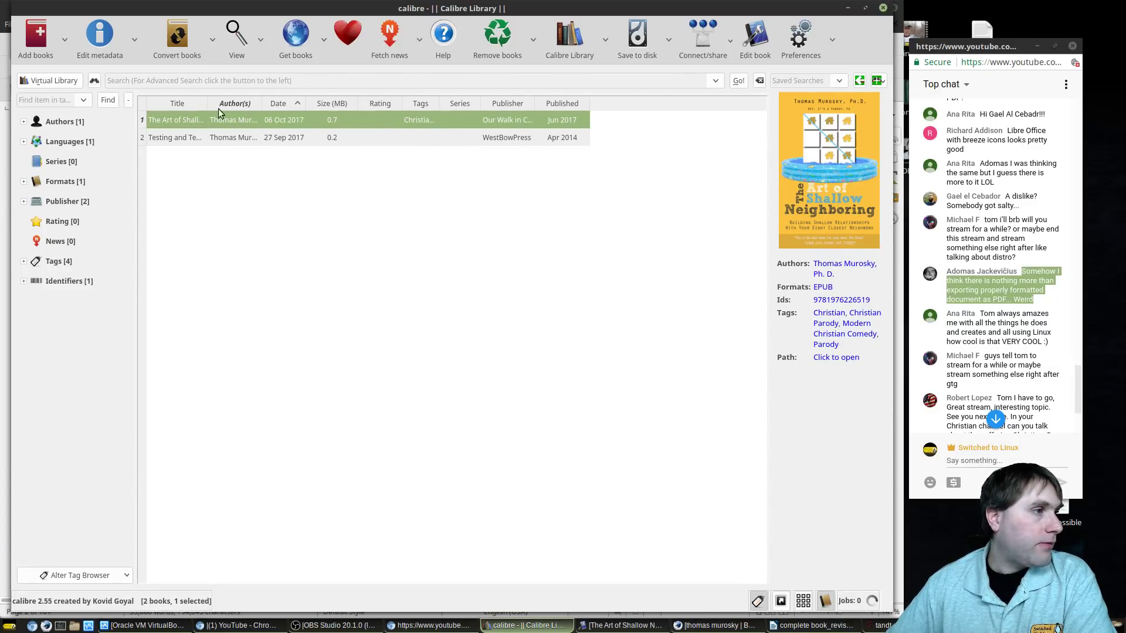
- Open The Art of Shallow Neighboring in the e-book viewer and expand its table of contents down to the chapters under Acknowledgments
double_click(780, 153)
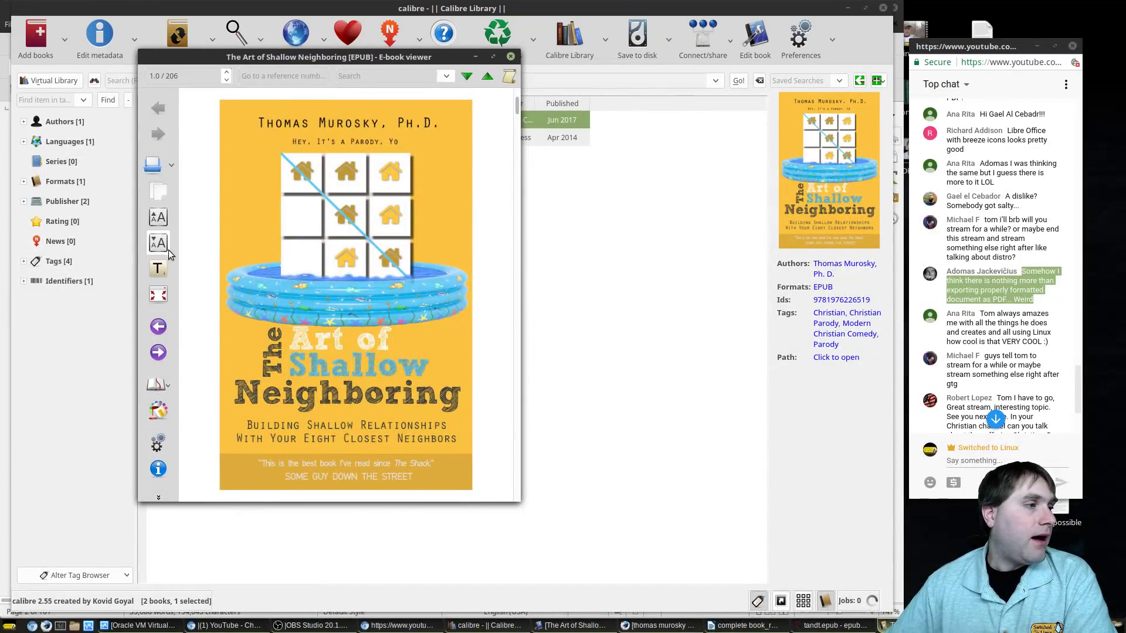
click(158, 276)
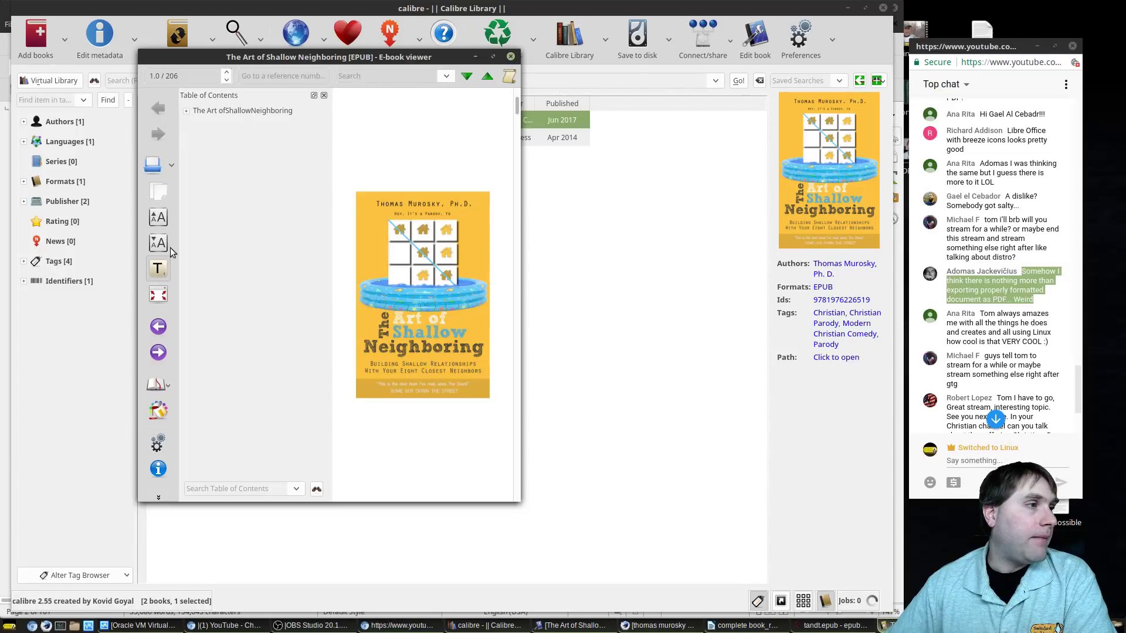
click(186, 111)
click(198, 127)
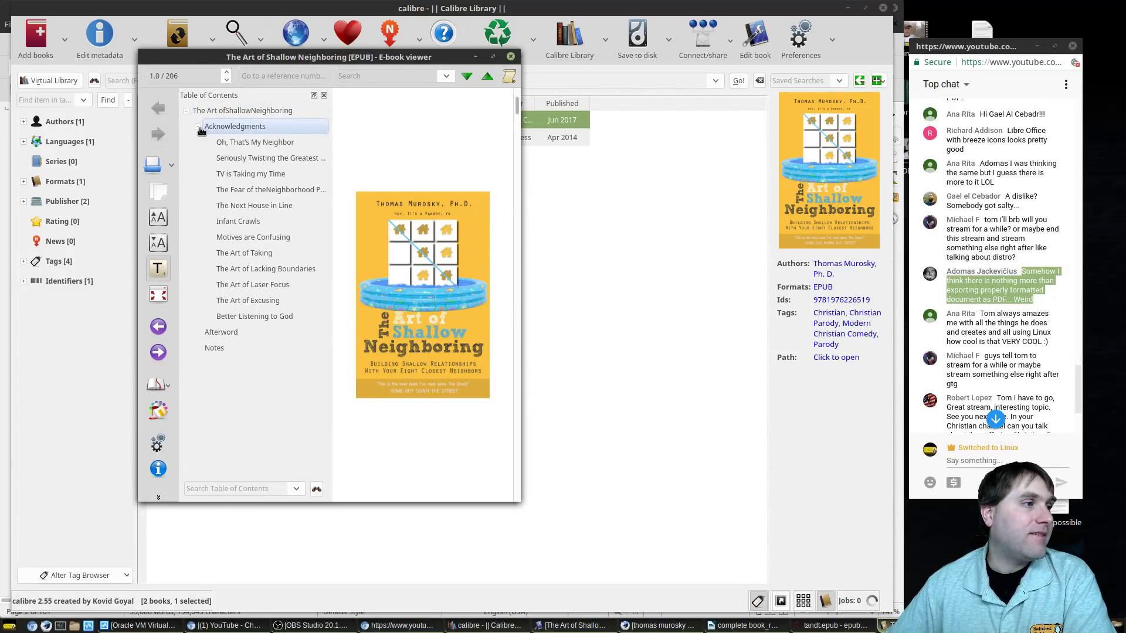
- Test navigation to The Fear of the Neighborhood Psycho, Infant Crawls, its heading link to Contents, and The Art of Taking, and close the viewer
click(251, 191)
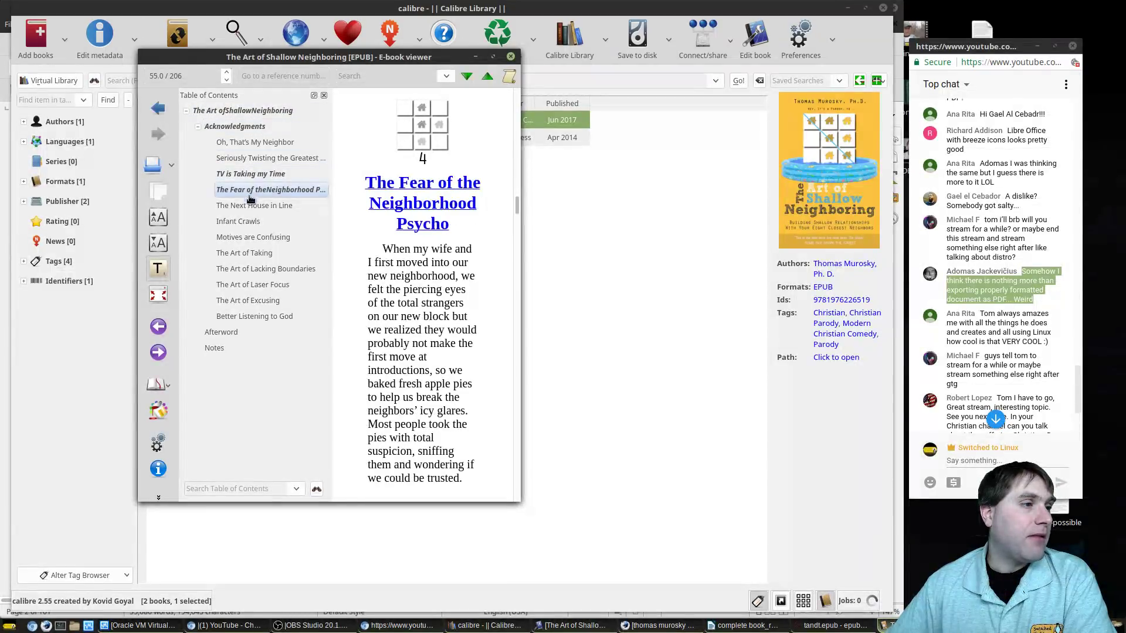
click(247, 222)
click(409, 179)
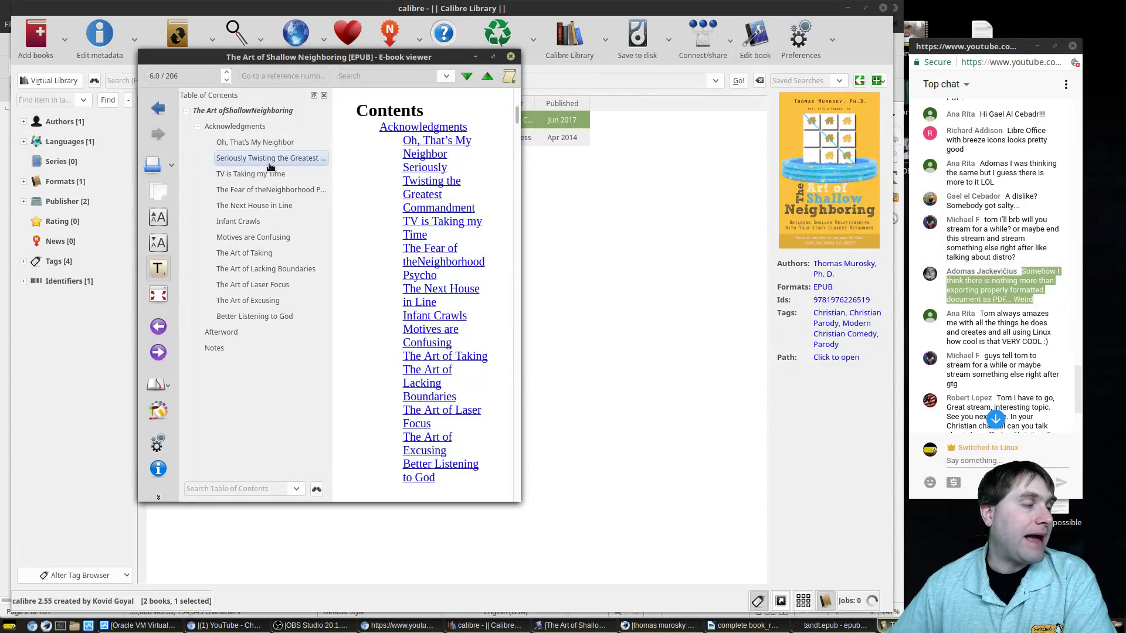
click(241, 253)
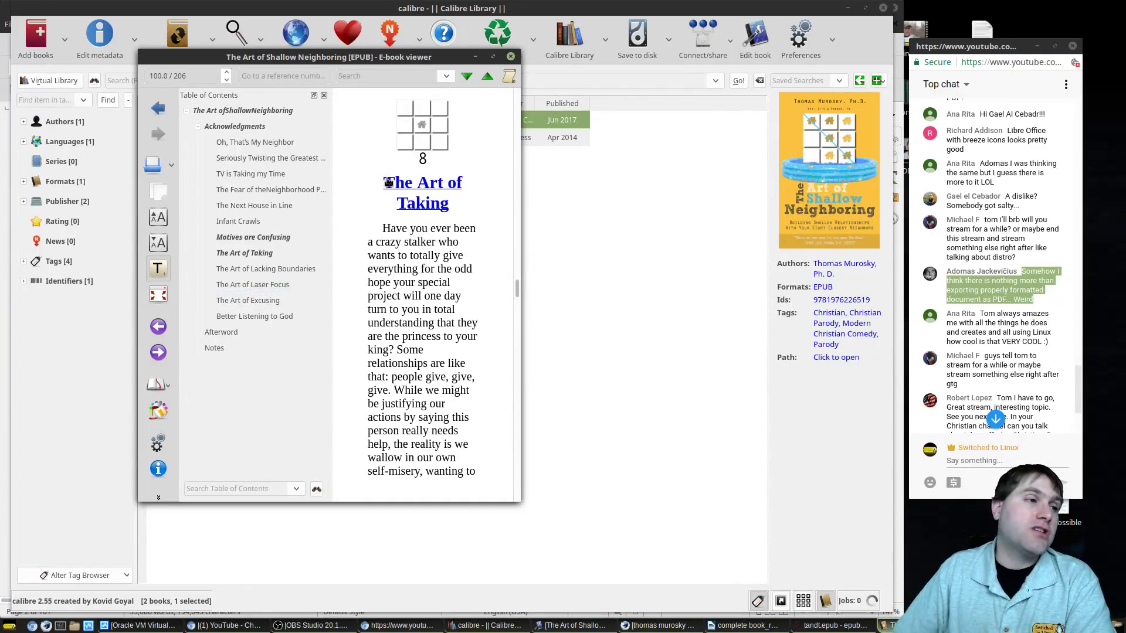
click(510, 57)
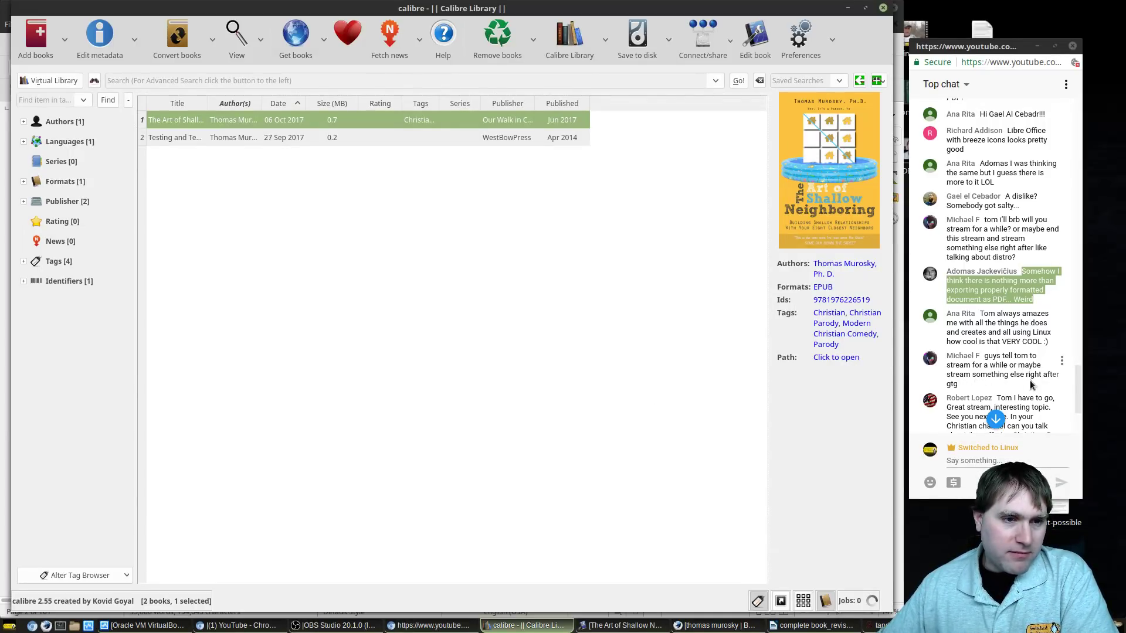
- Read on in the live chat, highlighting the request to stream something else and the request to talk about the suffering Christian
drag(981, 365, 1029, 384)
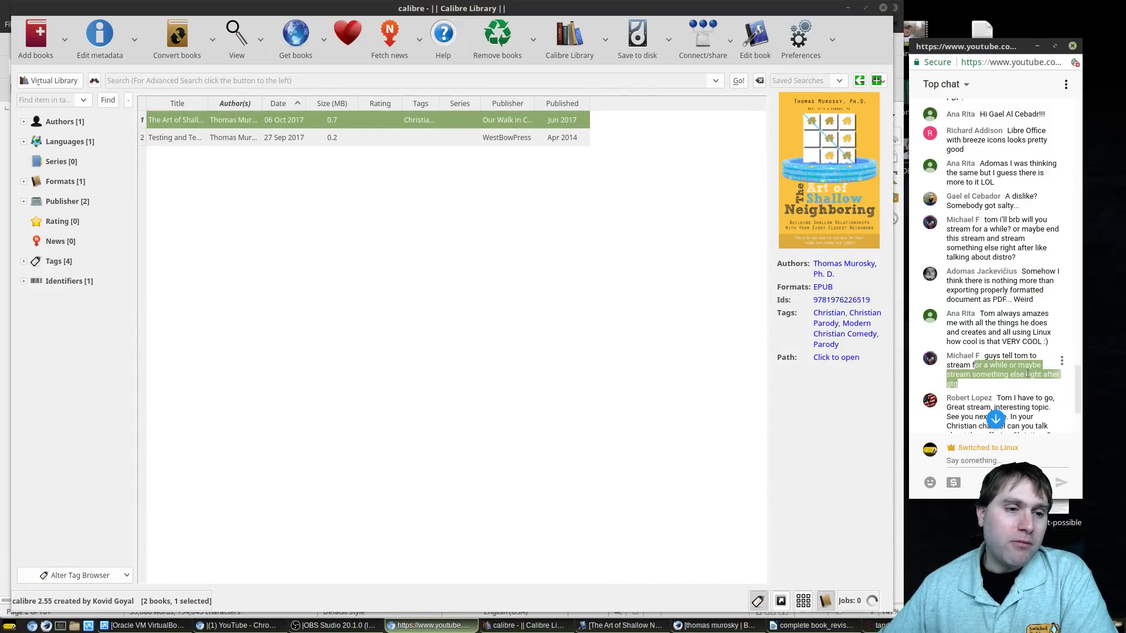
scroll(1020, 375, down, 1)
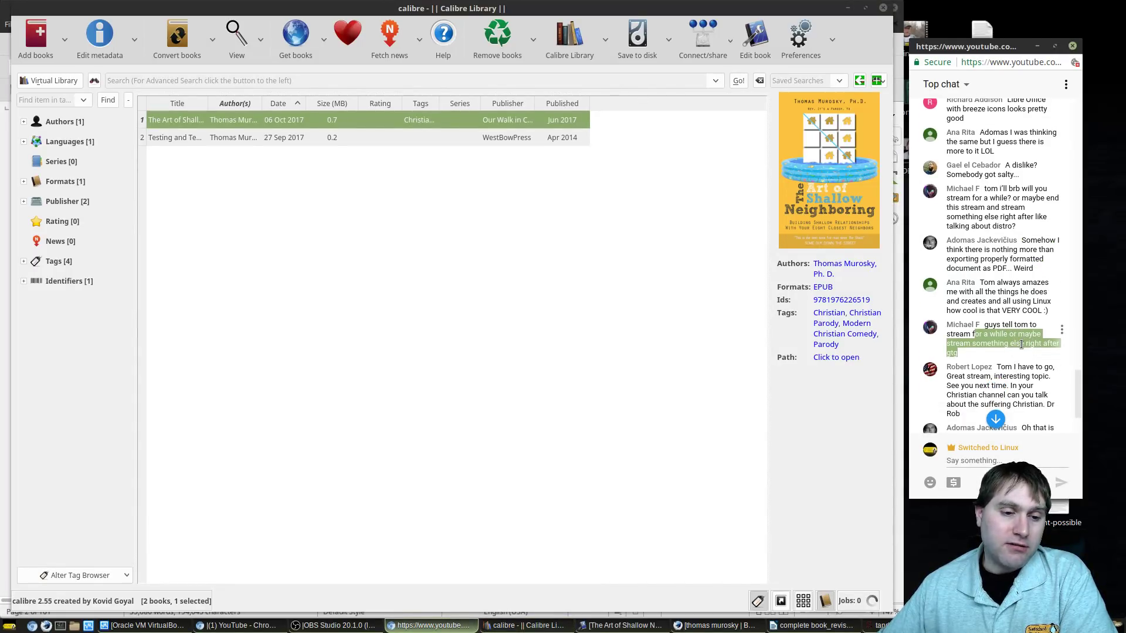
scroll(1035, 346, down, 1)
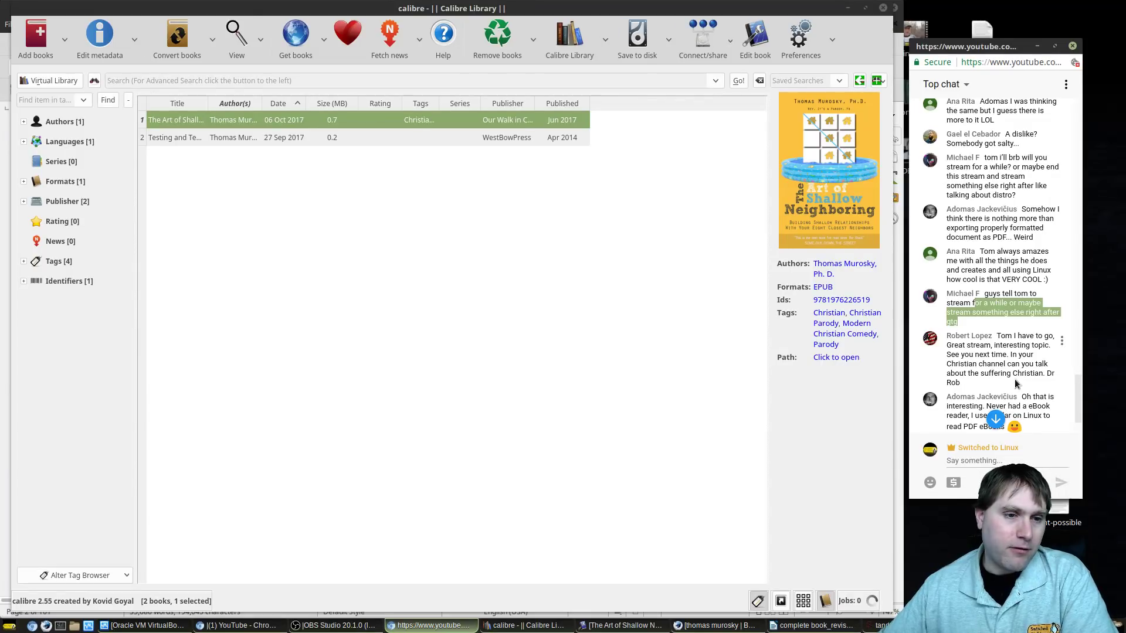
drag(995, 364, 1021, 373)
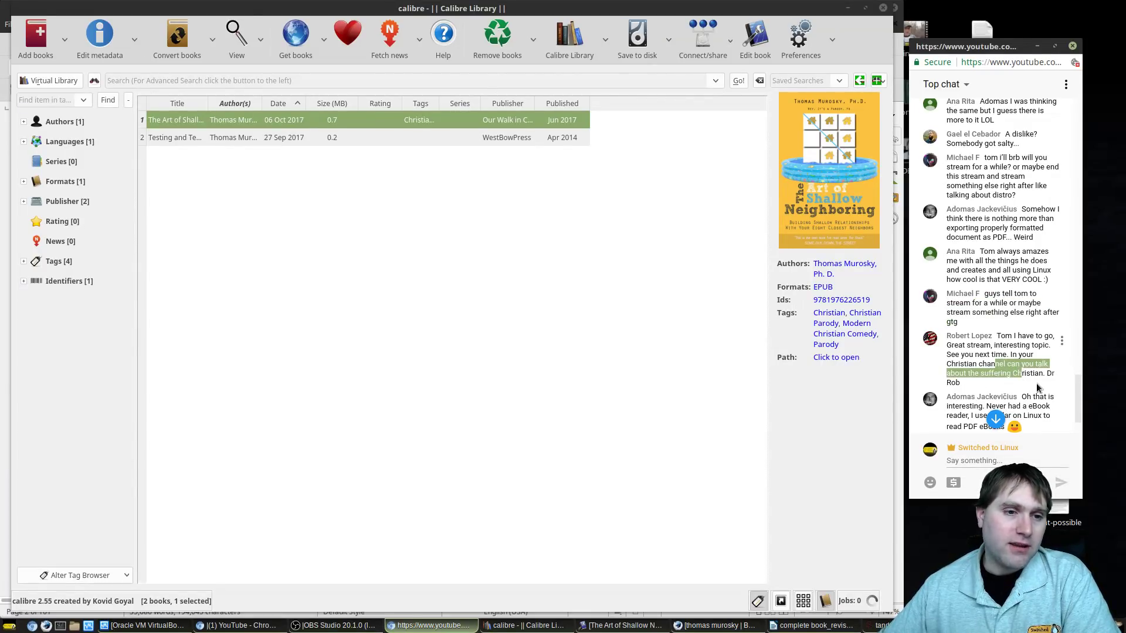
- Highlight the chat messages about reading PDF eBooks with Okular and the favorite distro, and briefly show the desktop's application menu
scroll(1027, 364, down, 1)
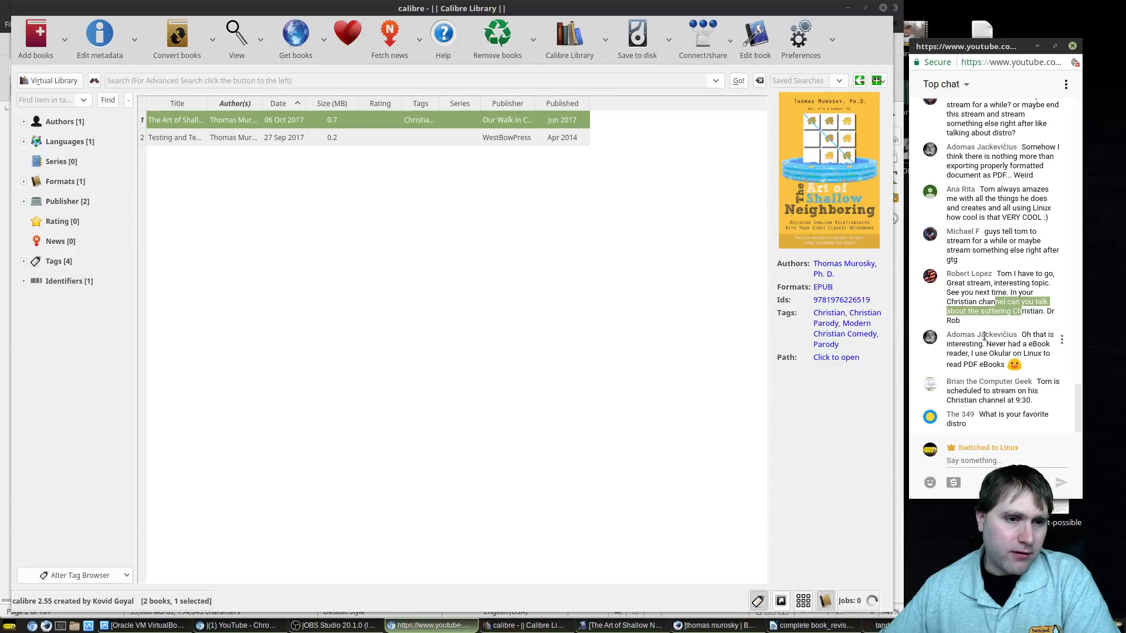
drag(970, 344, 1013, 363)
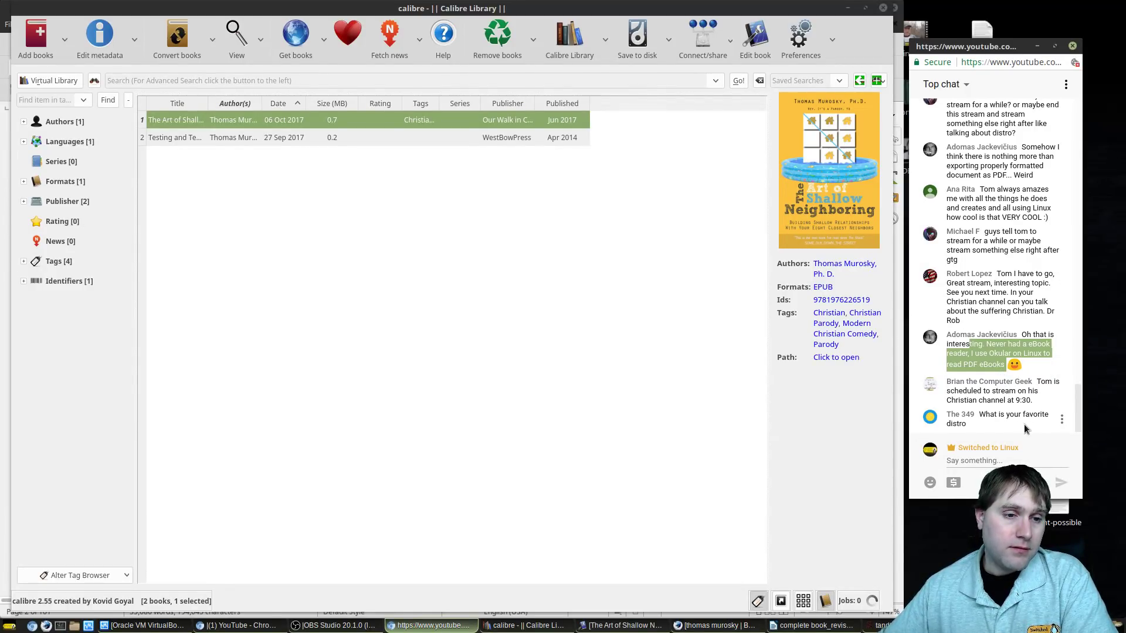
drag(997, 414, 1026, 434)
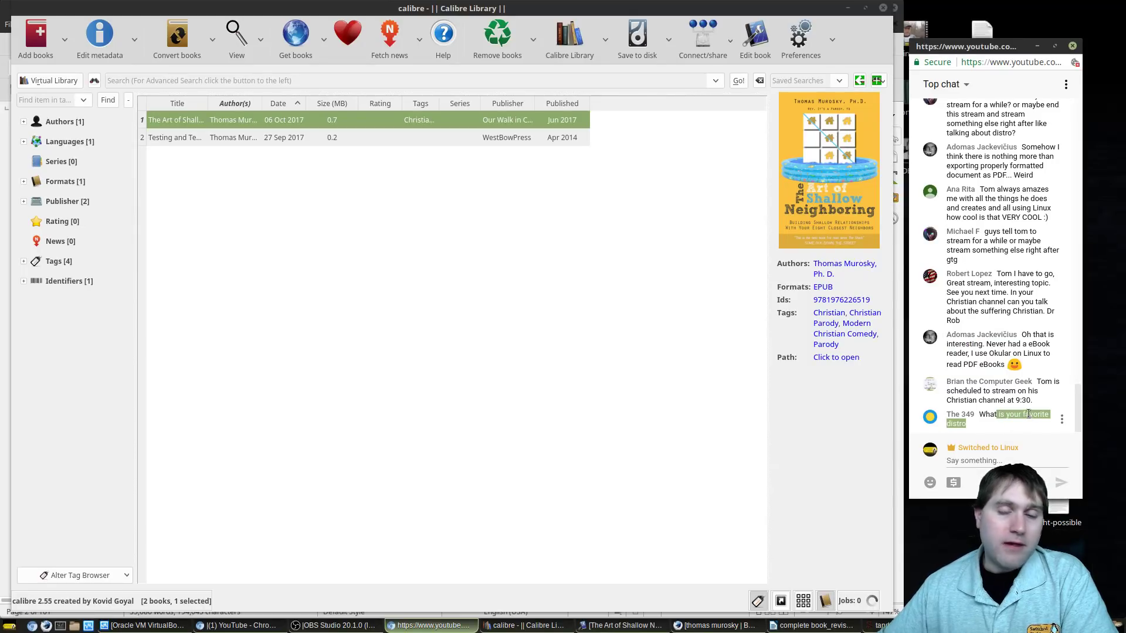
click(8, 625)
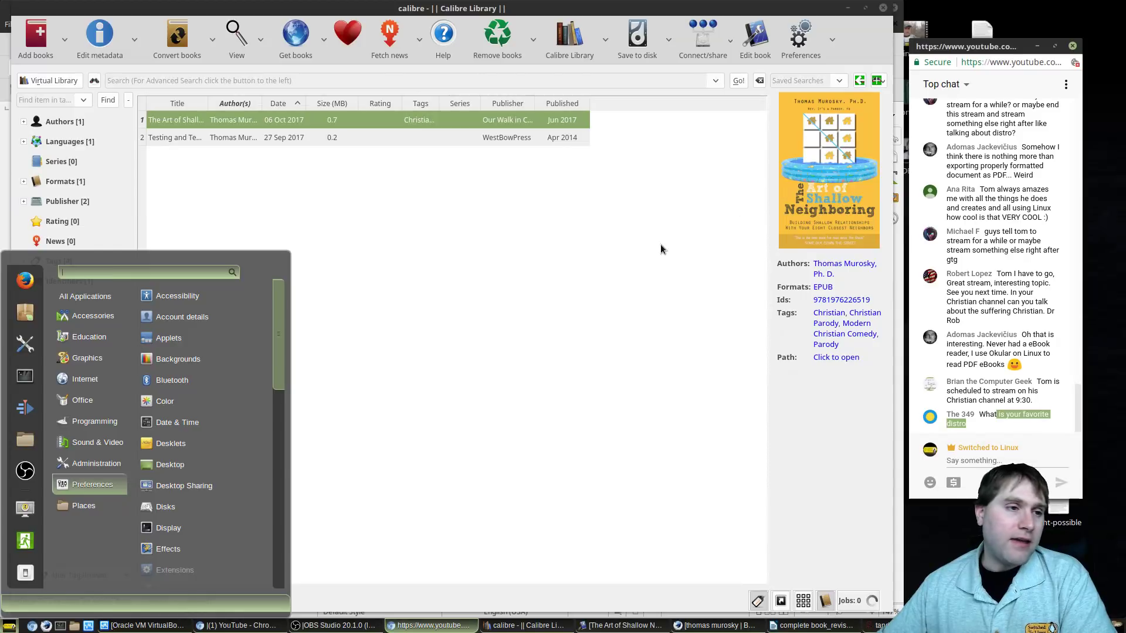
click(573, 298)
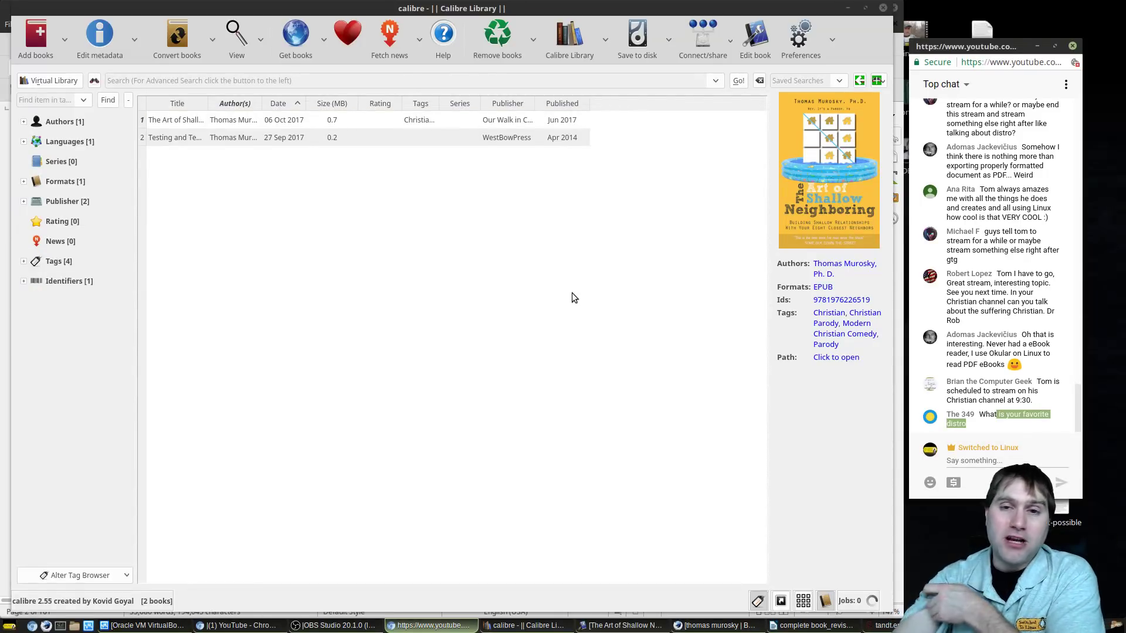